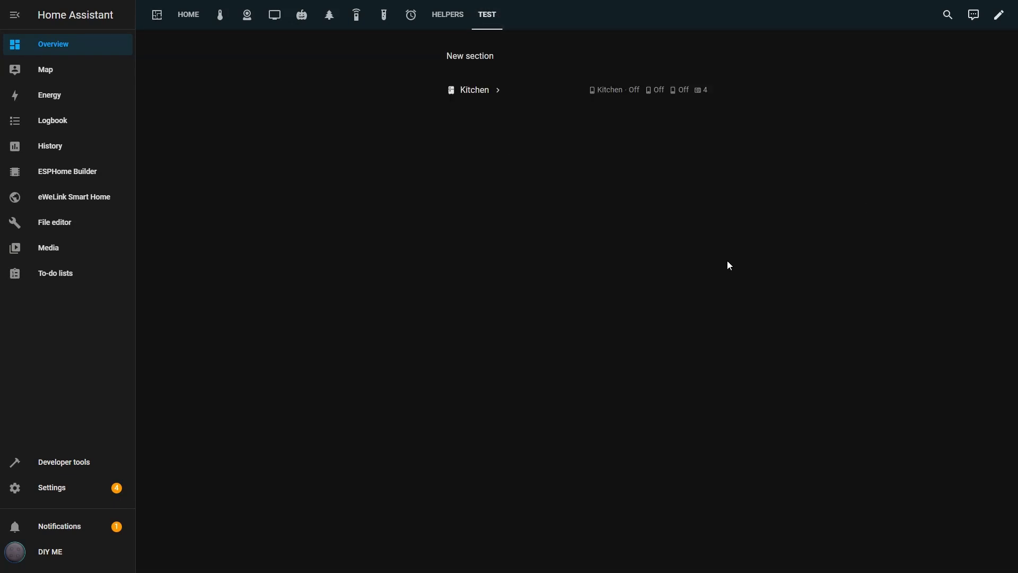
- Enter edit mode on the Test view and bring up the Add to dashboard list
left_click(998, 15)
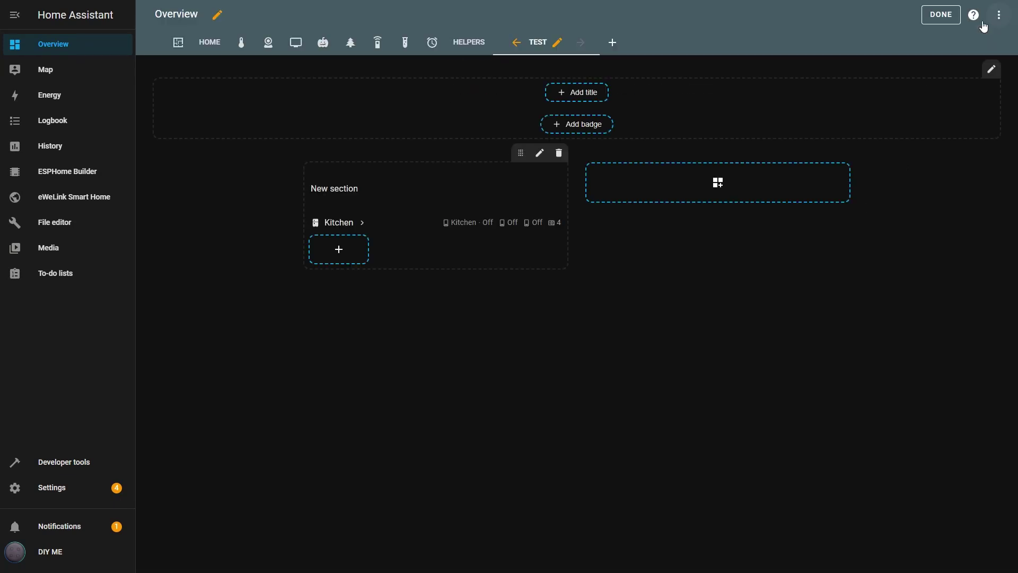
left_click(339, 247)
scroll(537, 376, "down", 3)
scroll(538, 376, "down", 3)
scroll(537, 375, "down", 2)
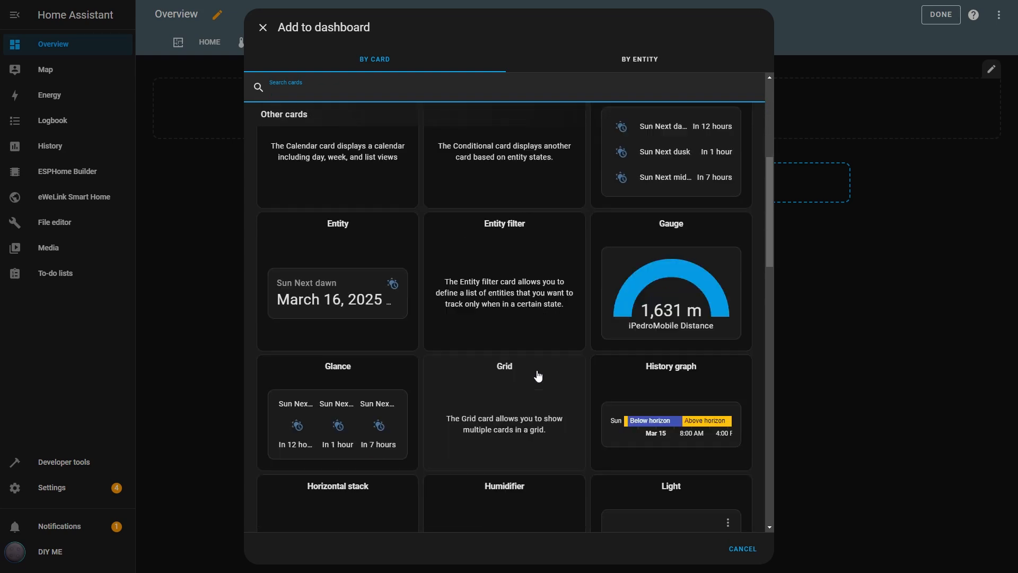
scroll(538, 376, "down", 2)
scroll(538, 376, "down", 3)
scroll(538, 376, "down", 3)
scroll(538, 375, "down", 3)
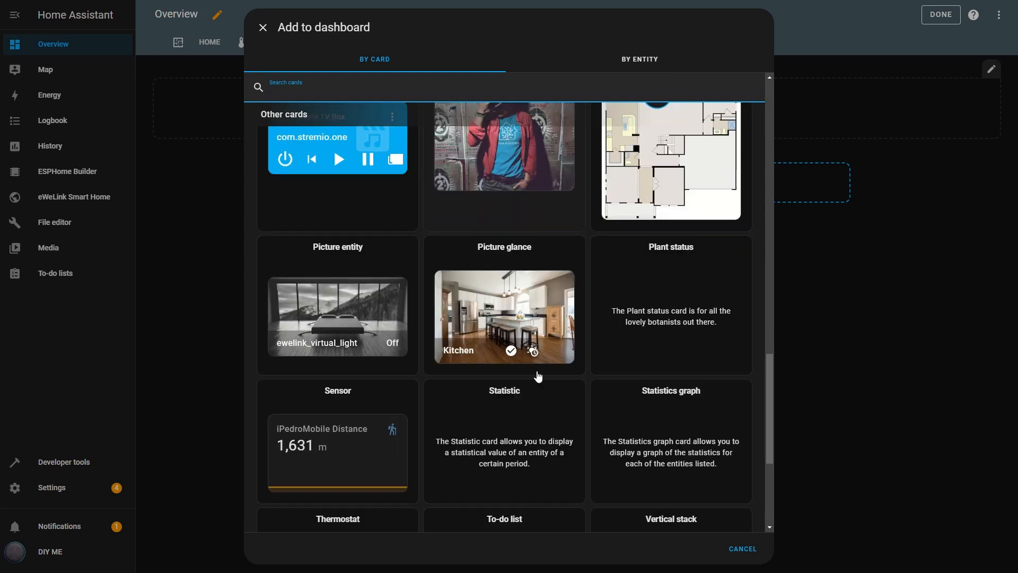
scroll(538, 376, "down", 3)
scroll(537, 375, "up", 3)
scroll(538, 375, "up", 3)
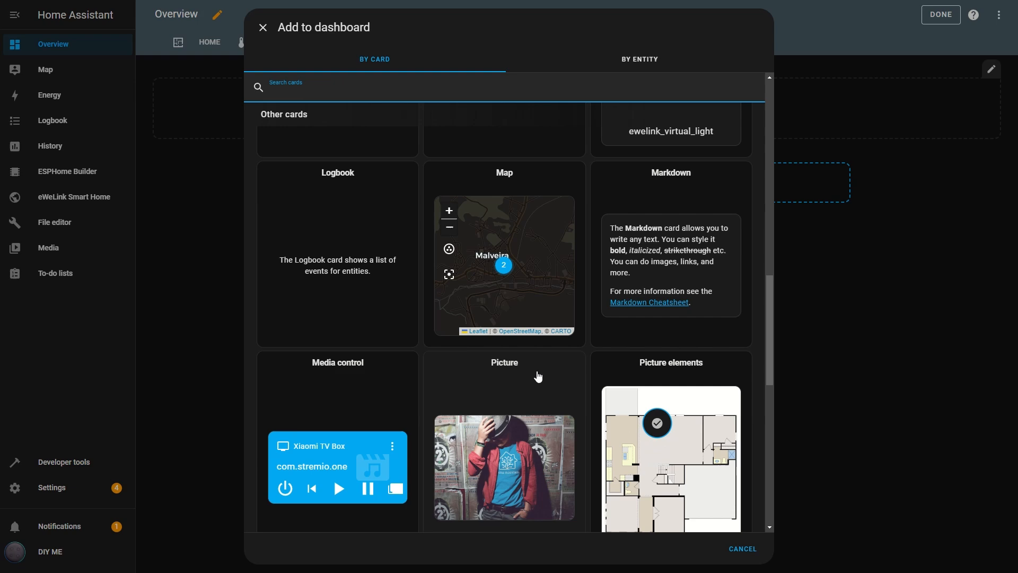
scroll(538, 375, "up", 2)
scroll(538, 376, "up", 3)
scroll(538, 376, "up", 1)
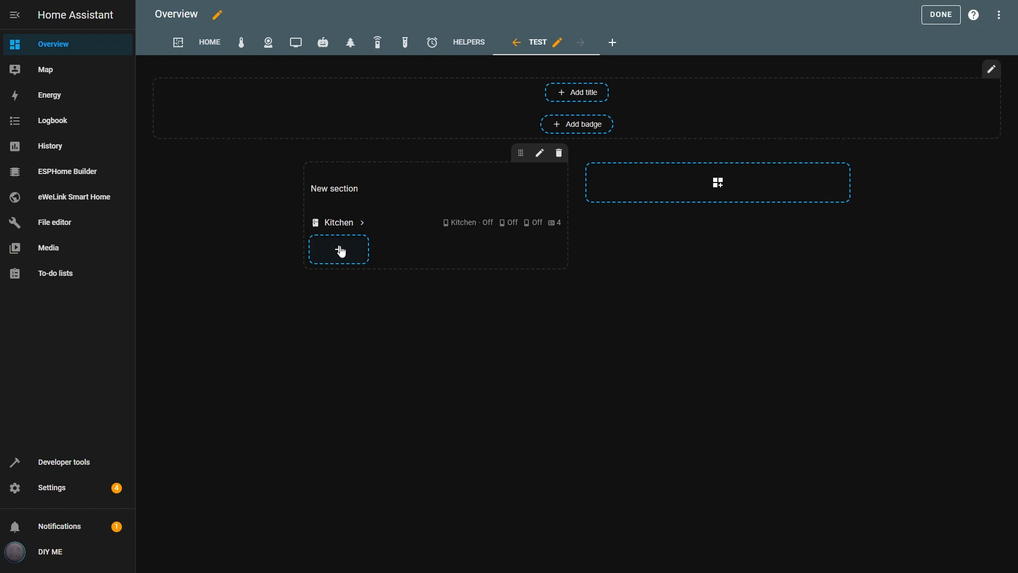
- Reopen the section's card list before leaving editing for the Home floor plan
left_click(339, 248)
scroll(538, 366, "down", 3)
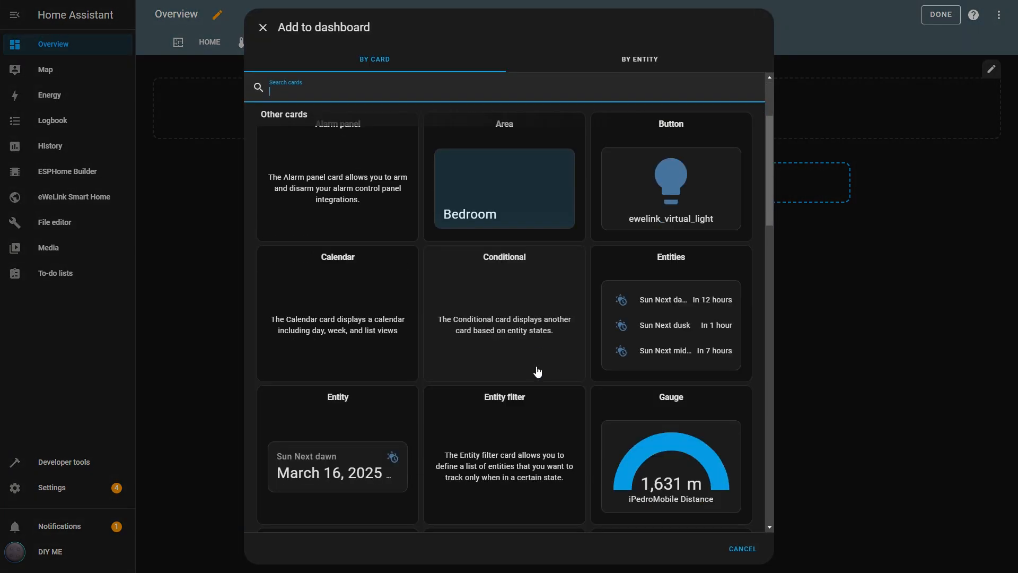
scroll(537, 372, "down", 2)
scroll(538, 372, "down", 2)
scroll(538, 373, "down", 2)
scroll(537, 372, "down", 2)
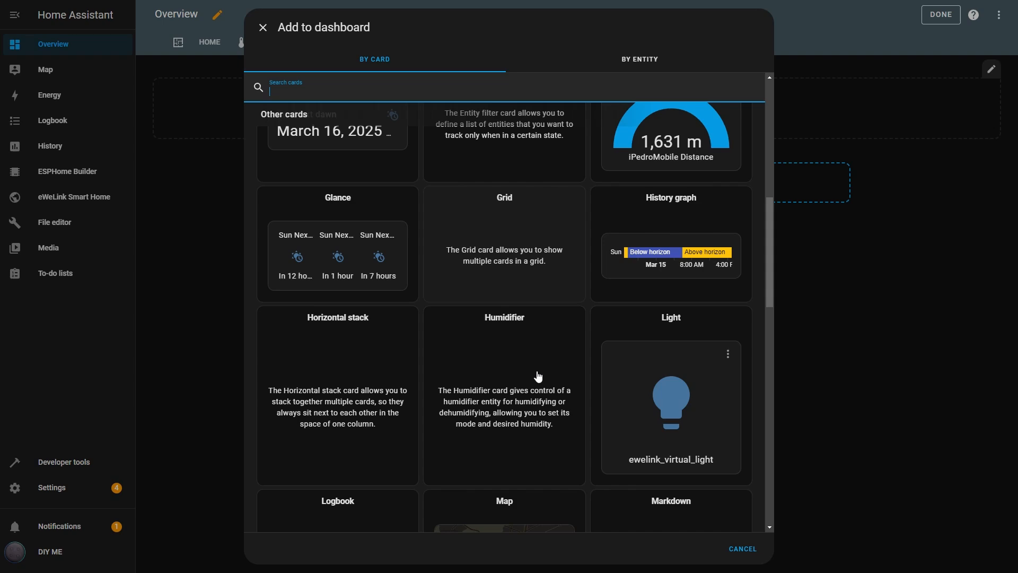
scroll(537, 373, "down", 1)
scroll(538, 375, "down", 3)
scroll(538, 375, "down", 3)
scroll(537, 375, "down", 1)
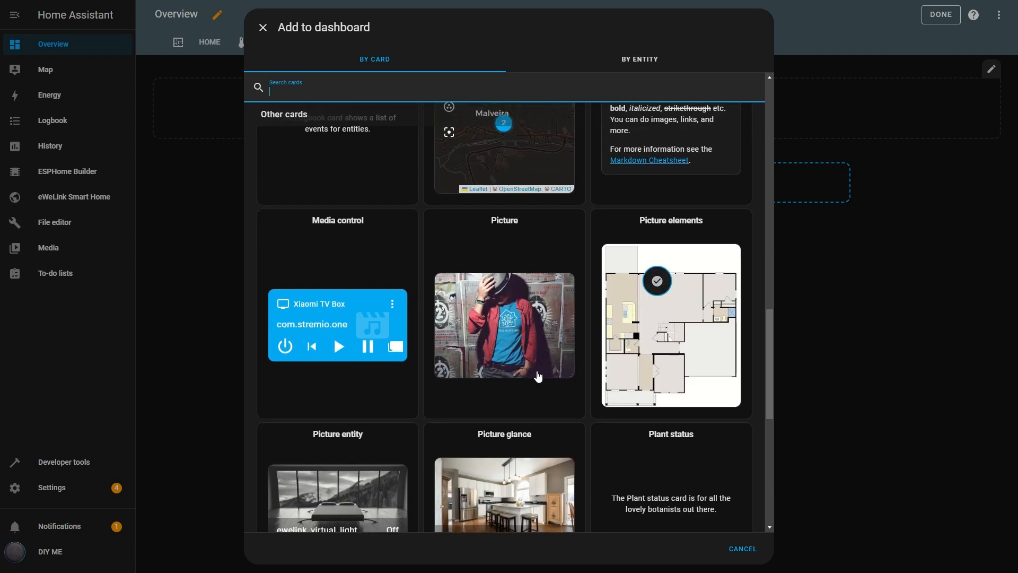
scroll(538, 375, "down", 2)
scroll(538, 375, "down", 3)
scroll(538, 375, "down", 1)
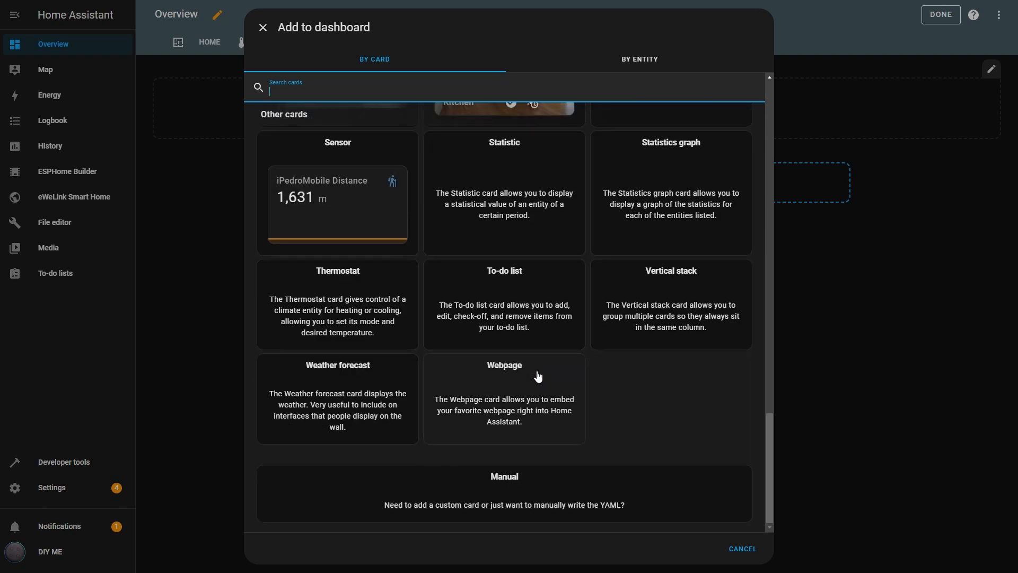
scroll(538, 375, "up", 3)
scroll(538, 375, "up", 3)
scroll(538, 376, "up", 1)
scroll(538, 375, "up", 4)
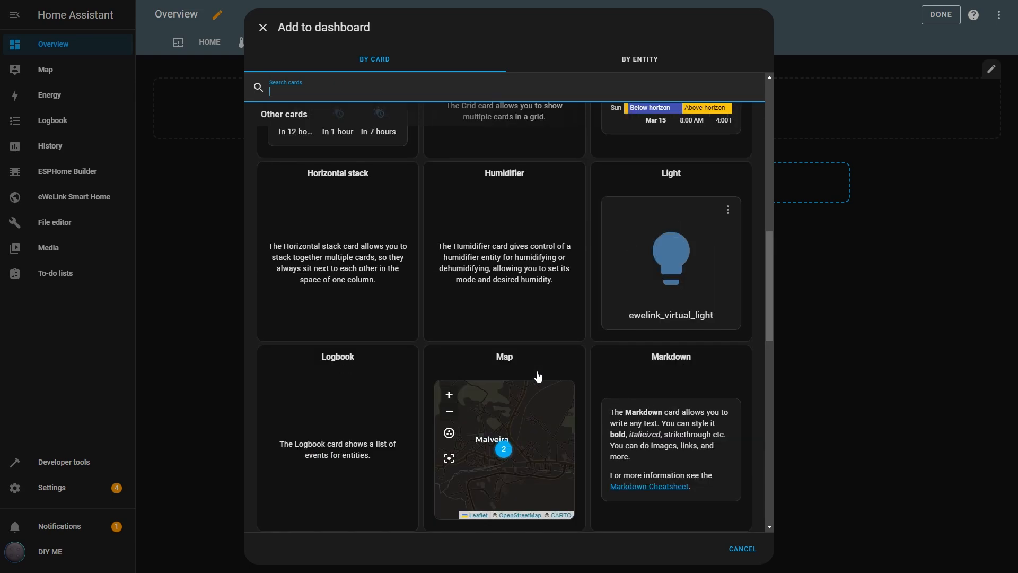
scroll(538, 375, "up", 2)
scroll(539, 375, "up", 3)
scroll(538, 376, "up", 3)
scroll(538, 375, "up", 1)
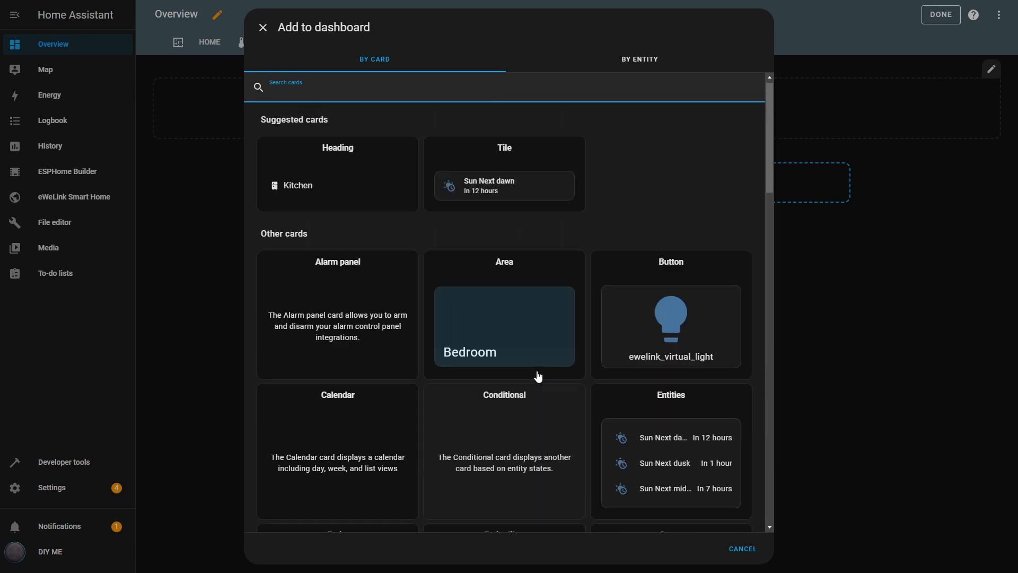
scroll(538, 376, "up", 1)
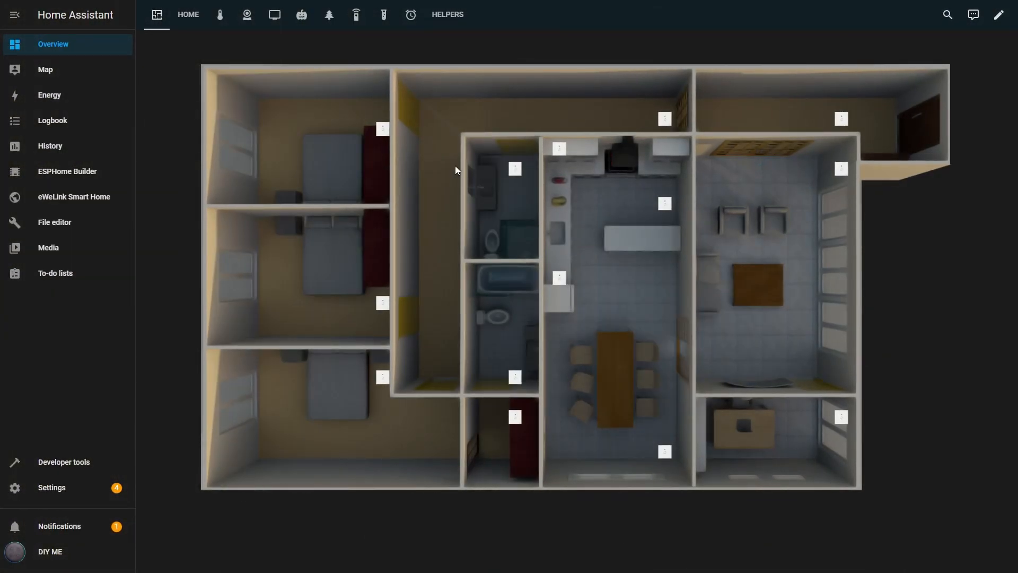
- Add a new dashboard view titled Test and save it
left_click(999, 15)
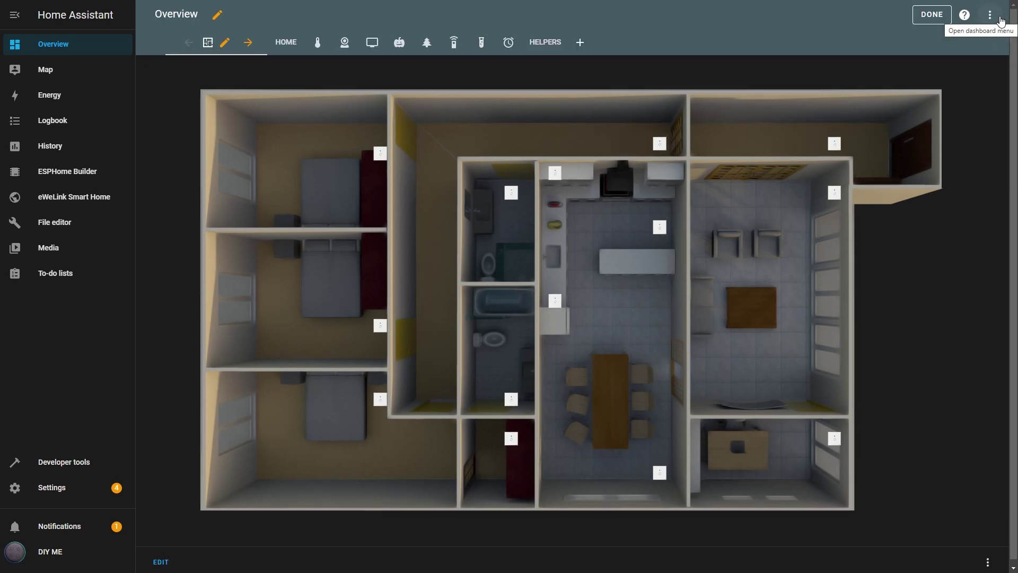
left_click(581, 42)
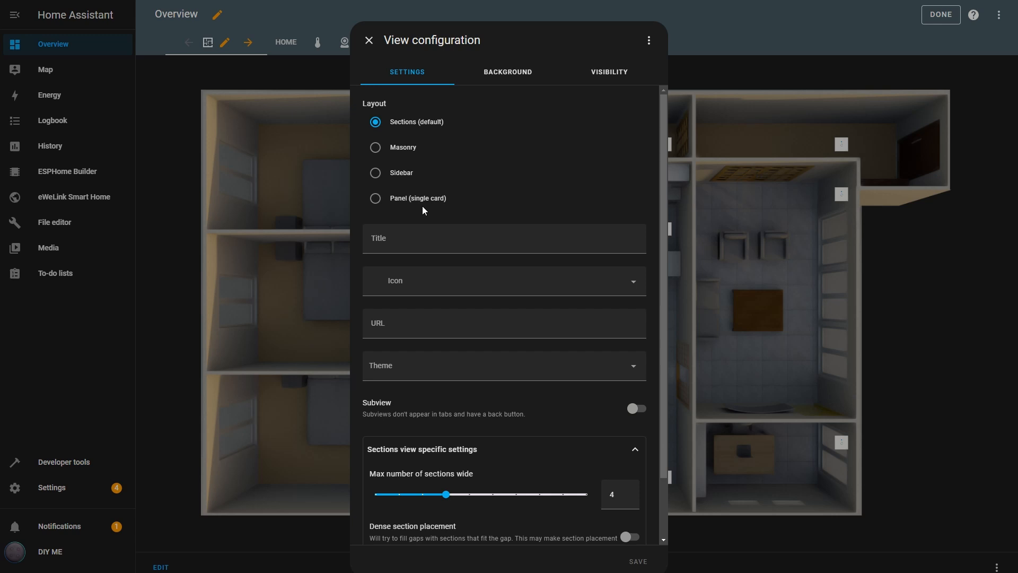
left_click(416, 236)
type("Test")
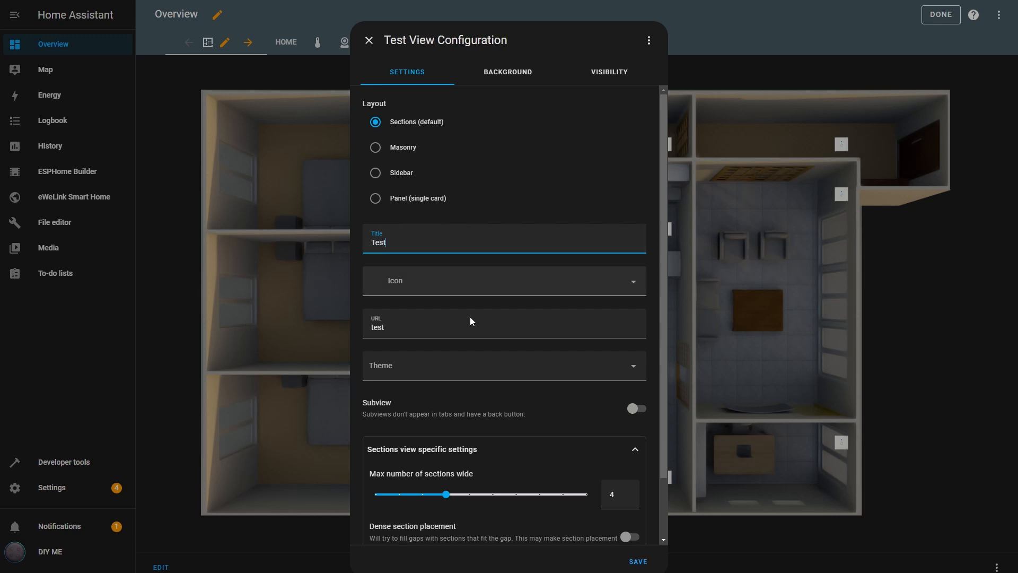
left_click(641, 560)
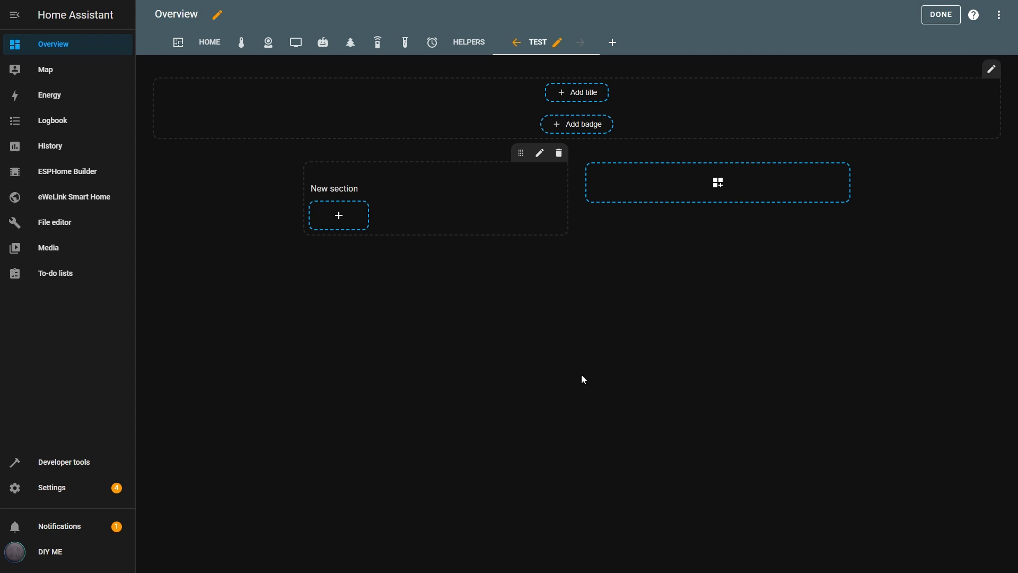
- Add a Button card to the section with Dining room as its entity
left_click(347, 220)
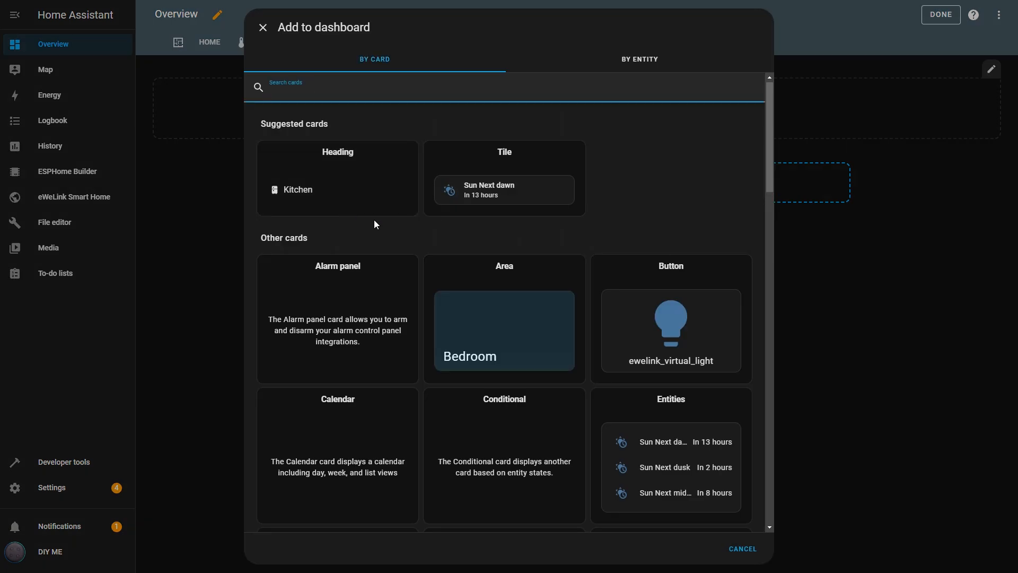
left_click(674, 344)
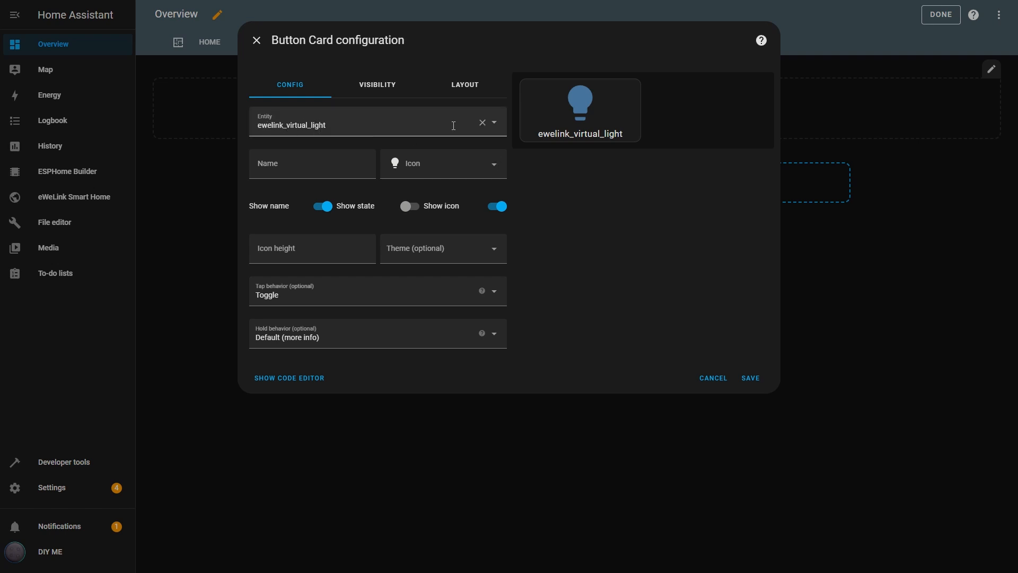
left_click(495, 125)
scroll(437, 259, "down", 3)
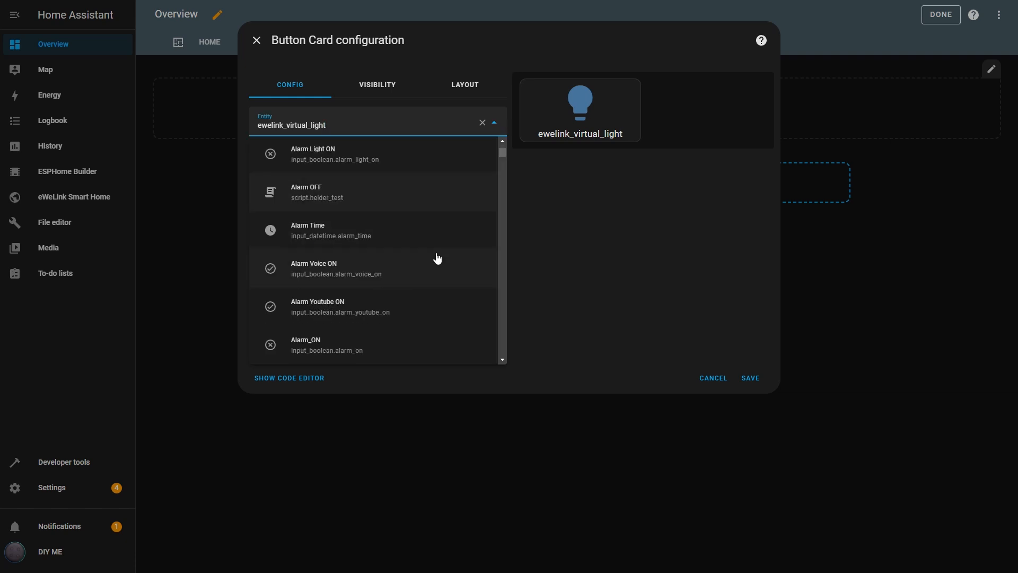
scroll(437, 258, "down", 3)
scroll(437, 258, "down", 3)
scroll(437, 259, "down", 3)
scroll(436, 257, "down", 3)
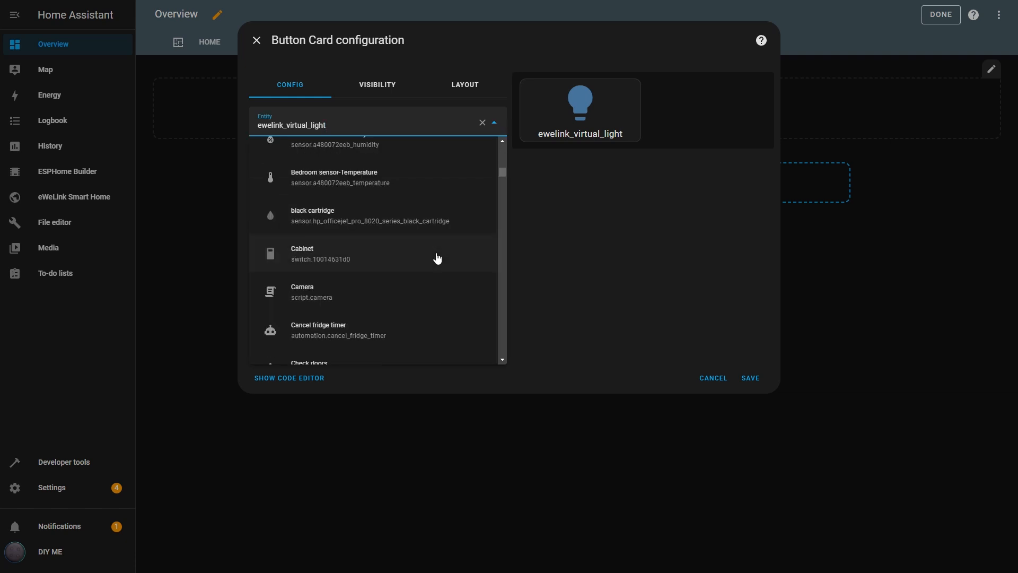
scroll(437, 258, "down", 3)
scroll(437, 258, "down", 3)
left_click_drag(499, 181, 504, 129)
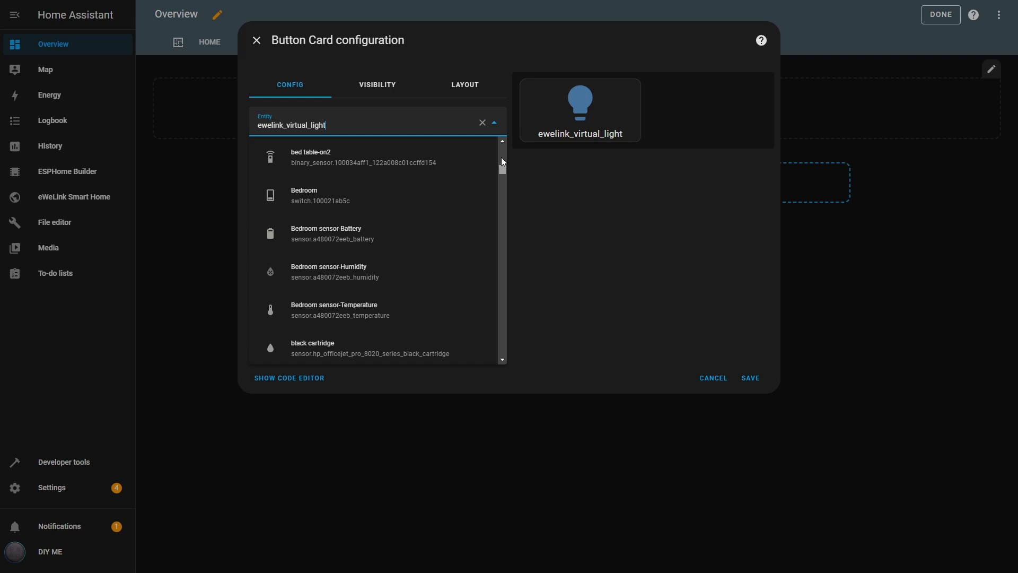
left_click_drag(334, 125, 251, 124)
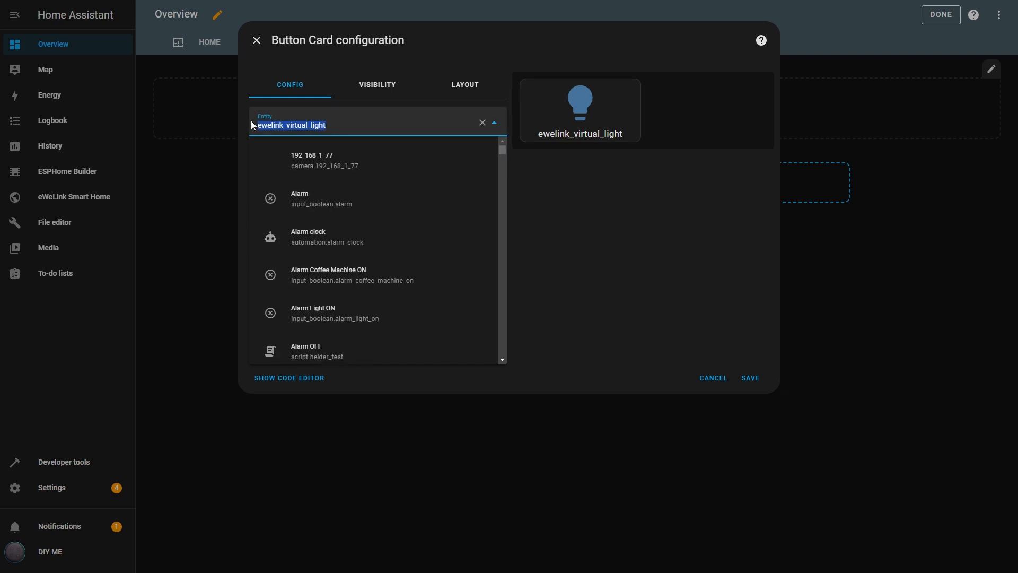
type("dini")
left_click(306, 160)
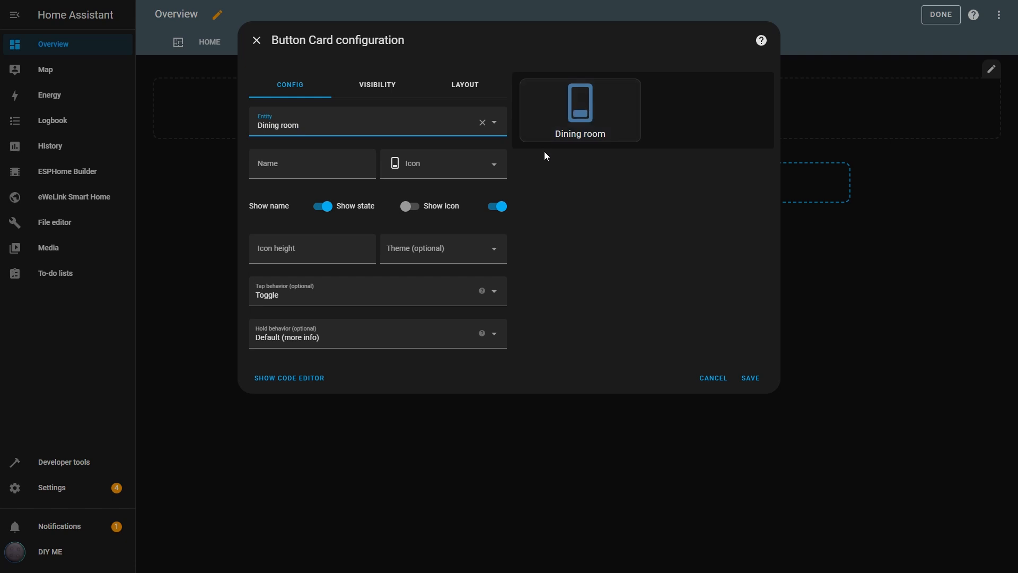
- Name the card Dining room, leaving its icon unchanged
left_click_drag(317, 128, 192, 123)
key("ctrl+c")
left_click(258, 163)
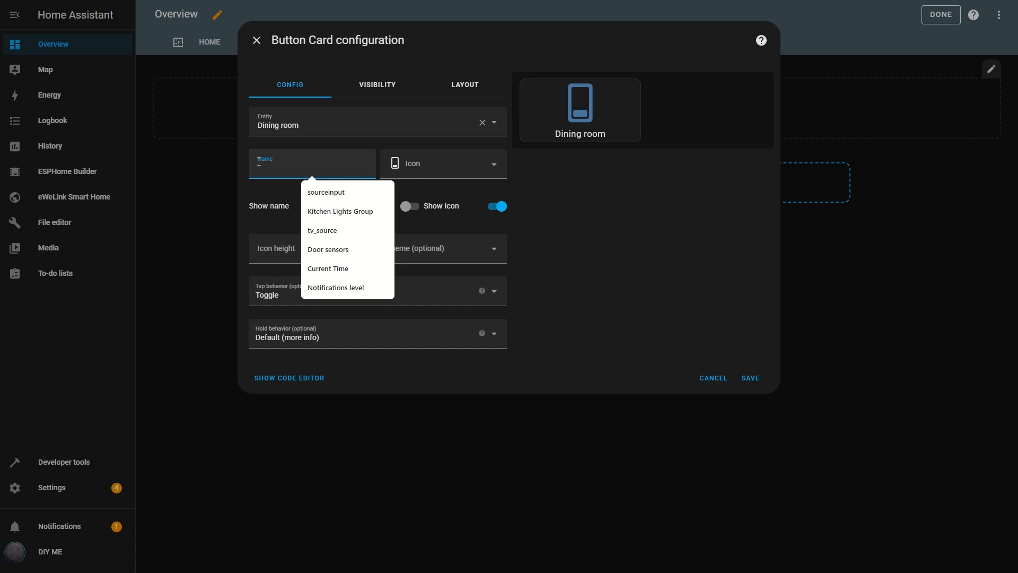
key("ctrl+v")
left_click(493, 169)
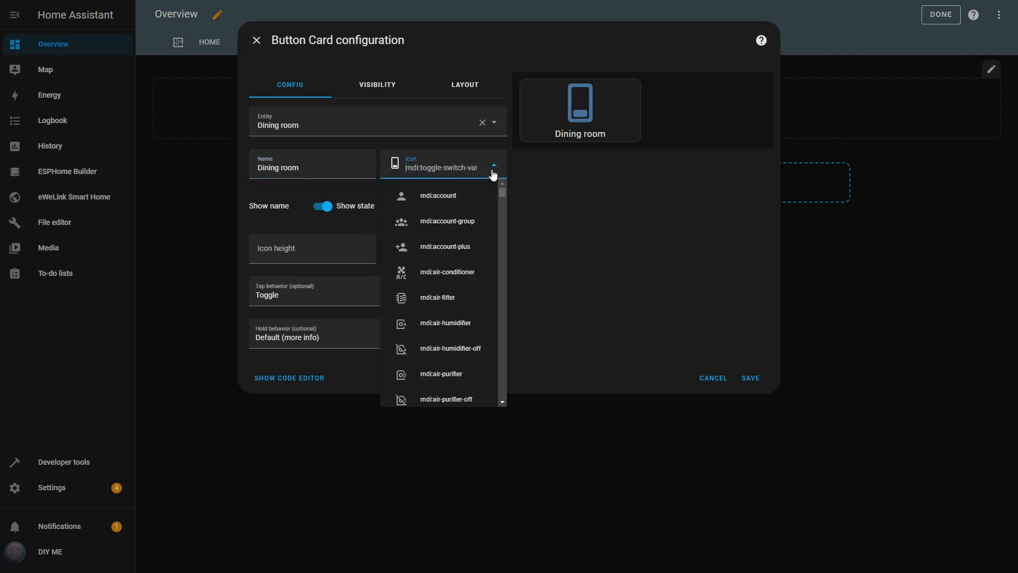
left_click(492, 173)
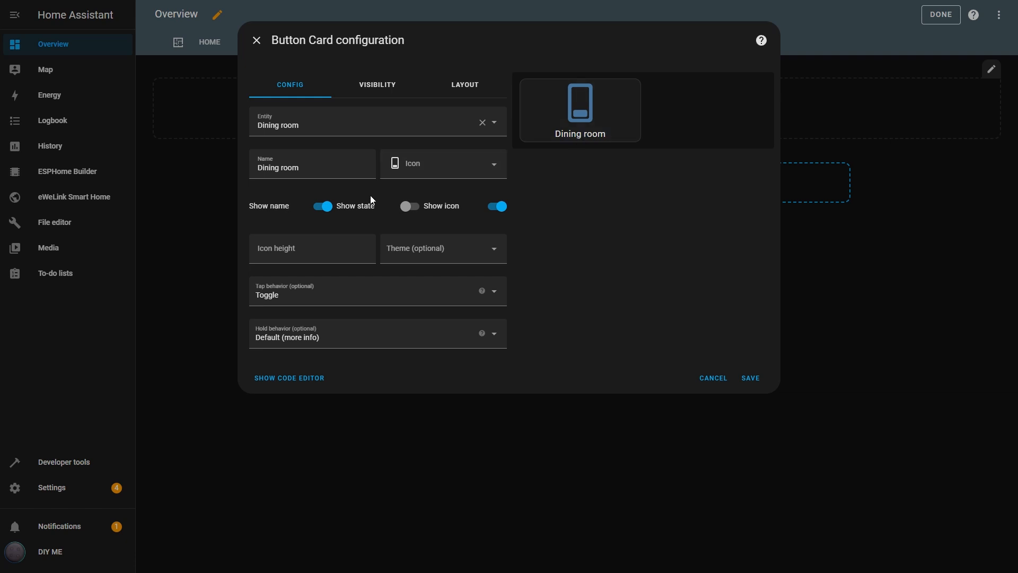
- Try the Show name and Show state switches while toggling Dining room on and off from the preview
left_click(321, 207)
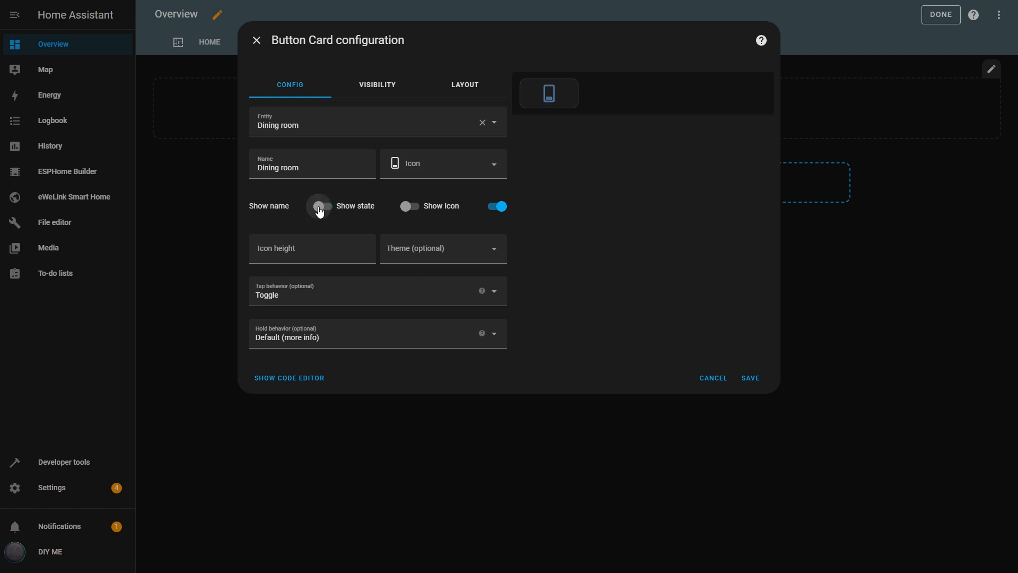
left_click(320, 207)
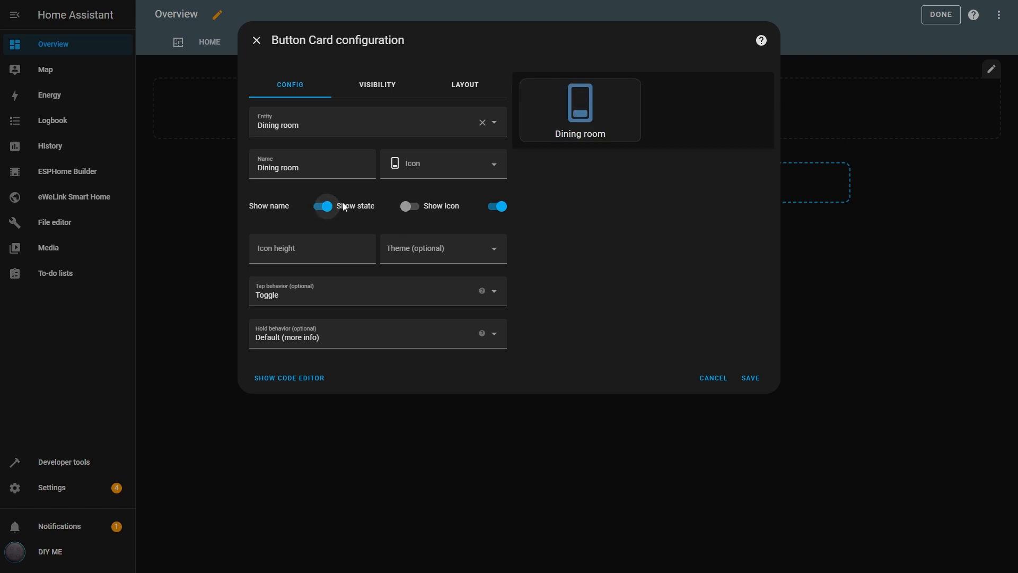
left_click(409, 207)
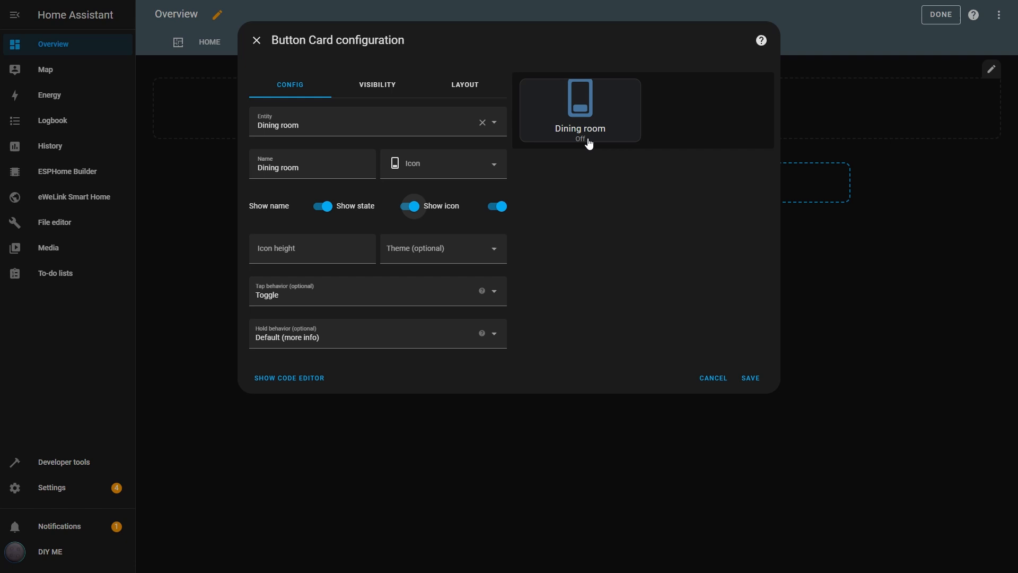
left_click(583, 127)
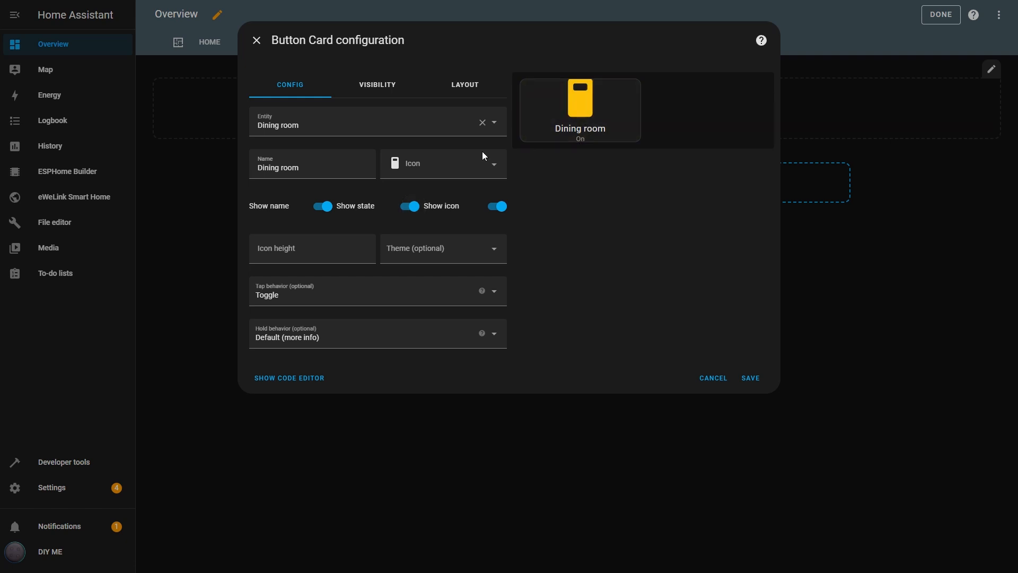
left_click(411, 206)
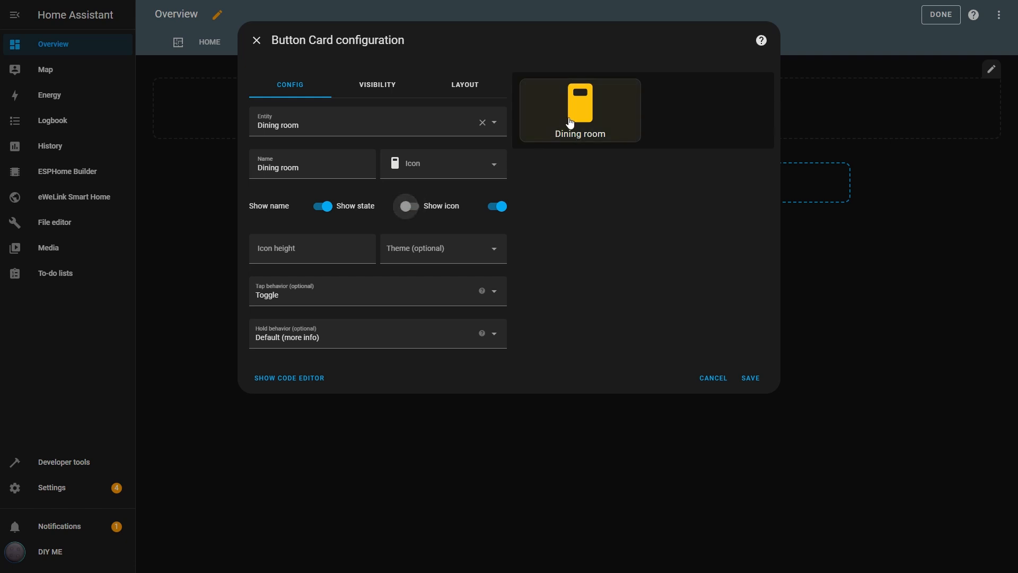
left_click(580, 103)
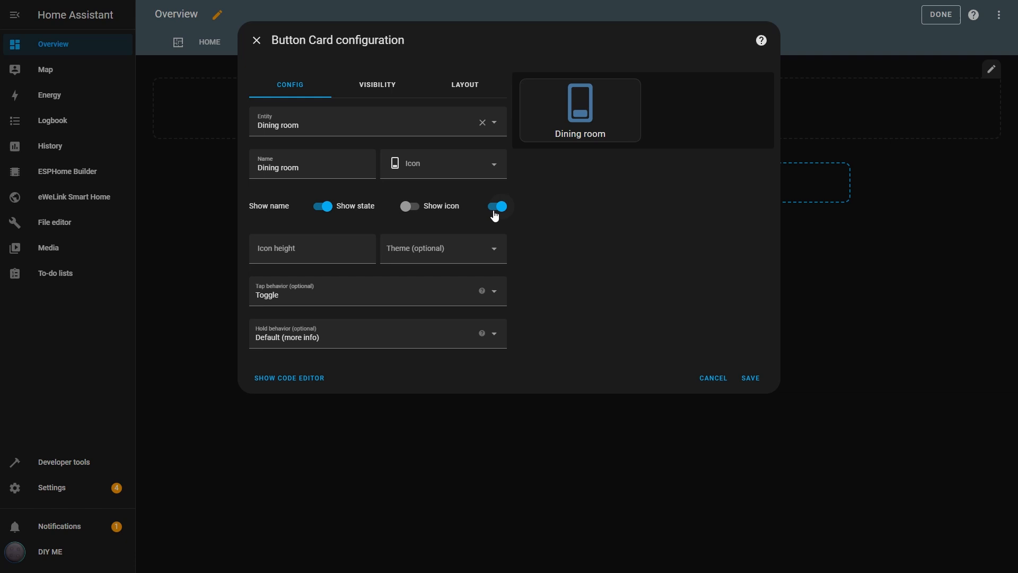
- Leave Show name, Show state and Show icon all on, preview reading Off
left_click(496, 206)
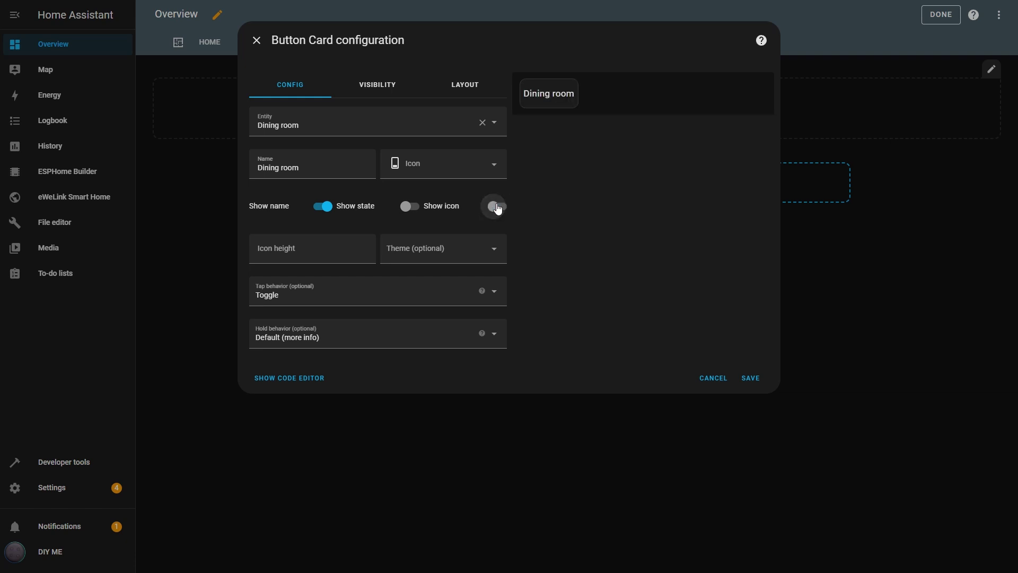
left_click(409, 208)
left_click(410, 210)
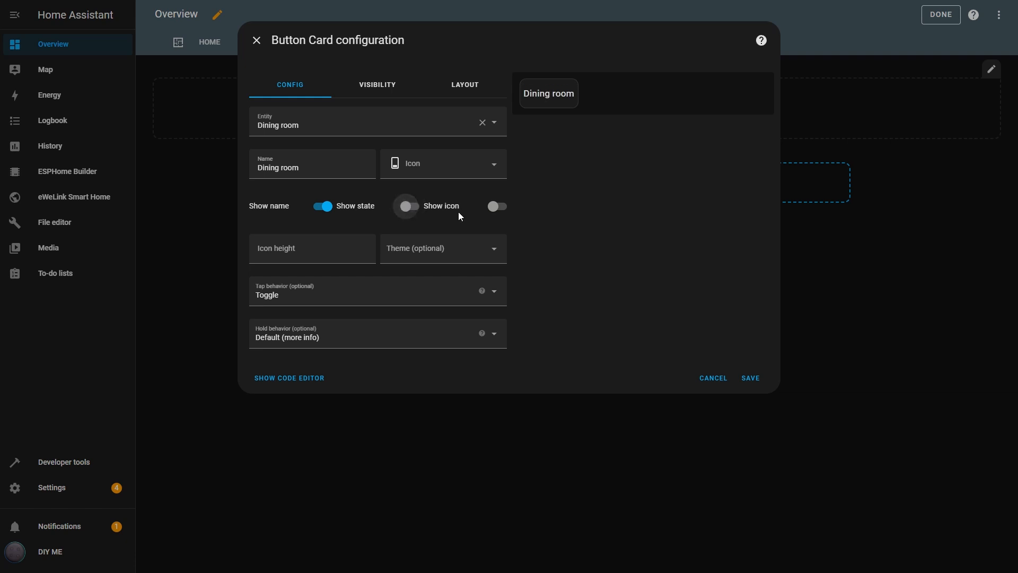
left_click(497, 207)
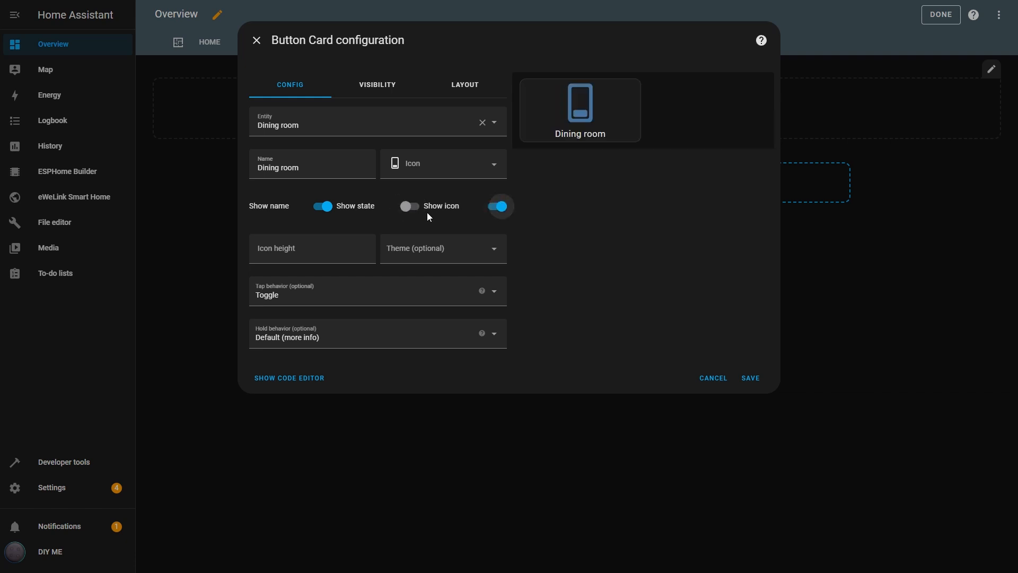
left_click(410, 207)
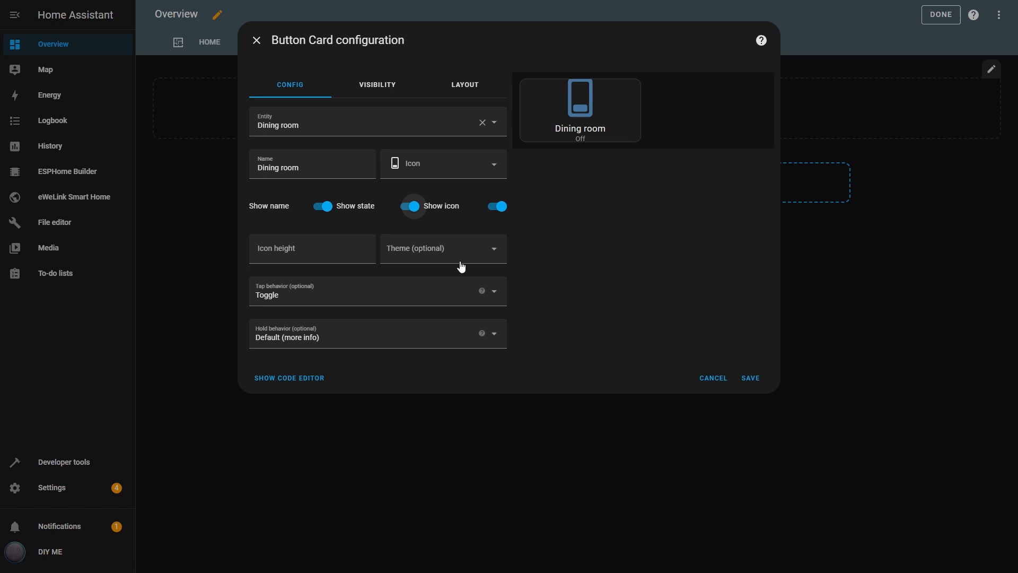
- Try a few icon heights, removing 100 px, and leave 50 px
left_click(356, 254)
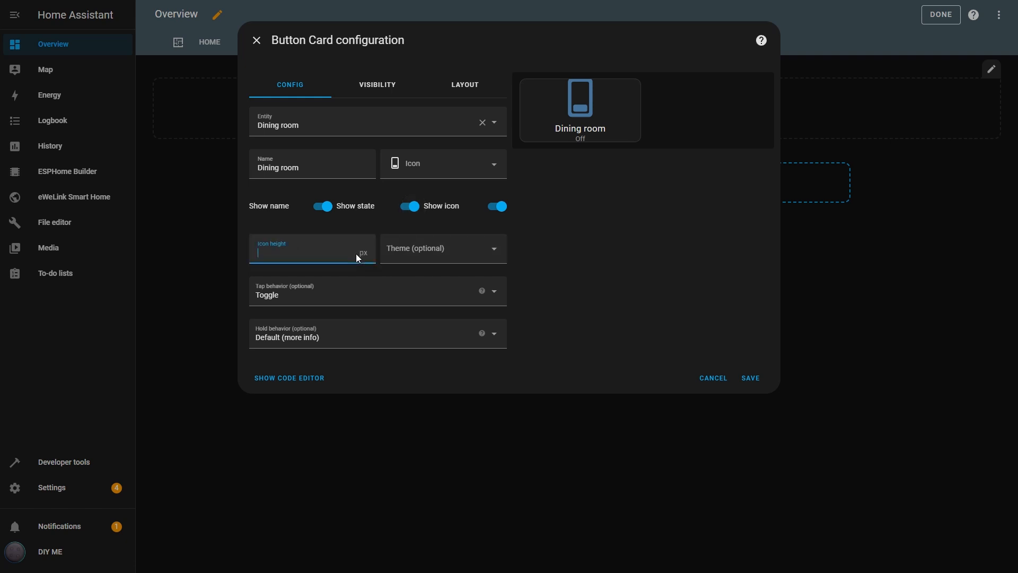
type("10")
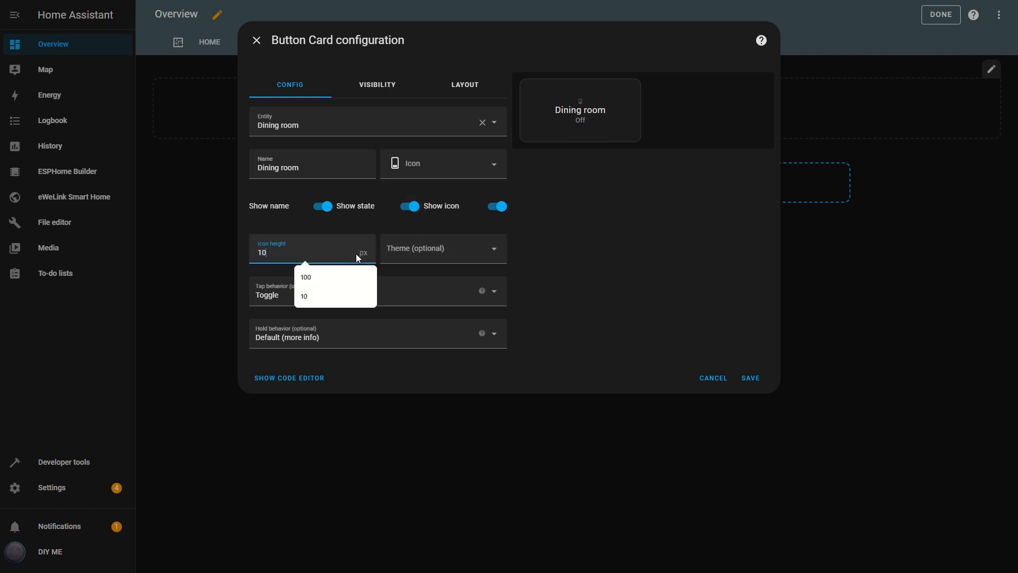
key("BackSpace")
key("BackSpace")
type("20")
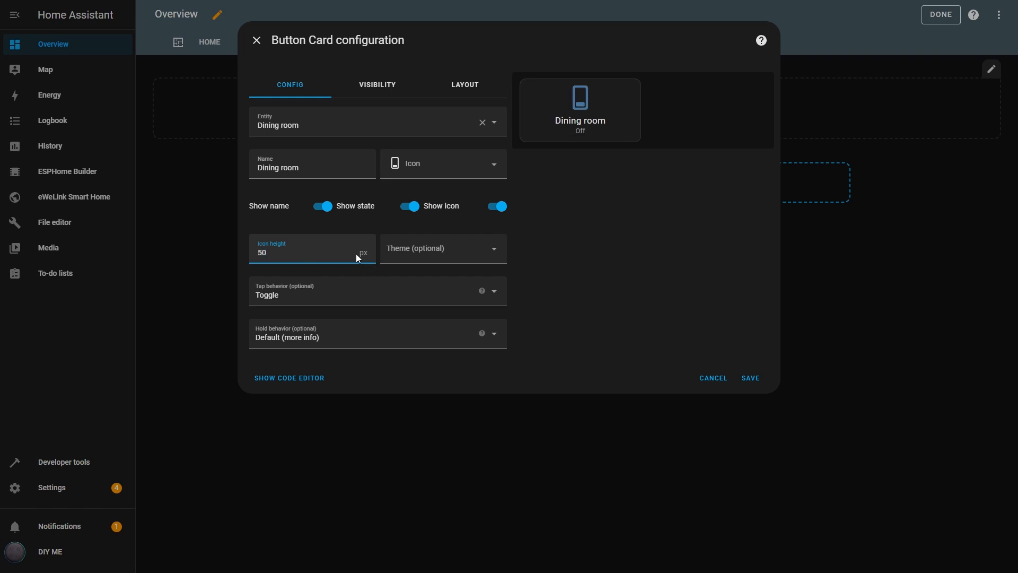
key("BackSpace")
key("BackSpace")
type("100")
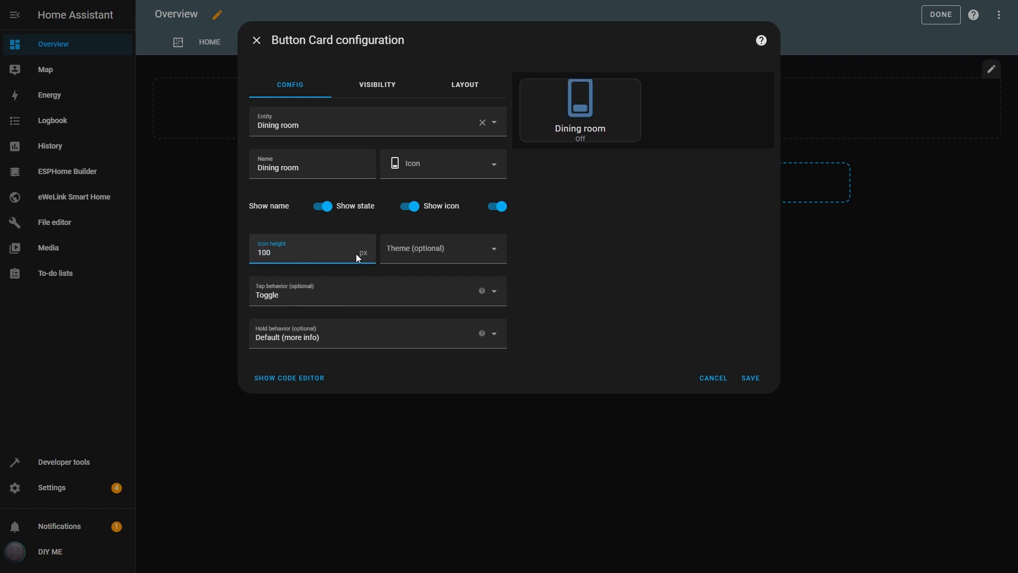
key("BackSpace")
key("BackSpace")
key("BackSpace")
type("50")
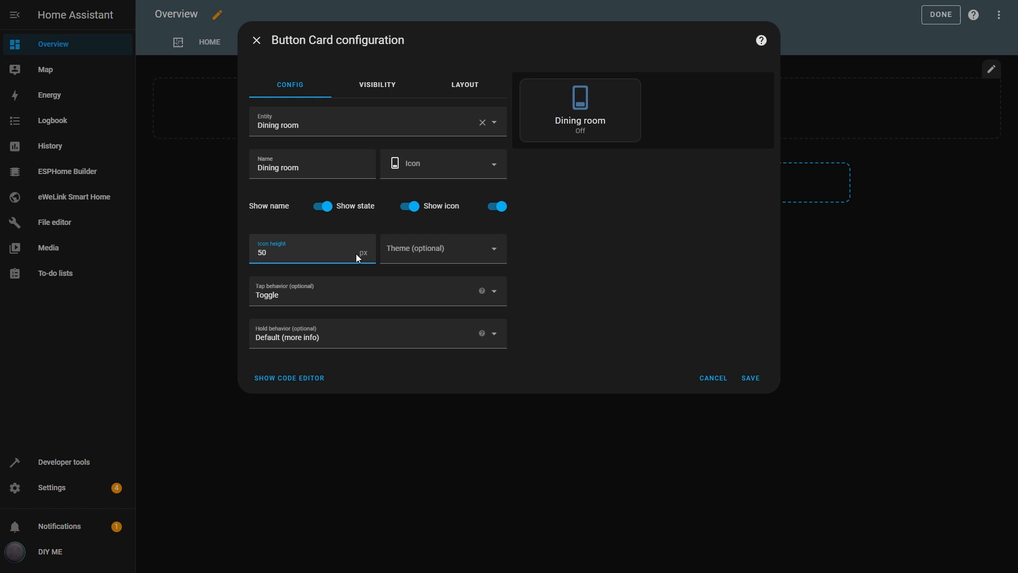
left_click(495, 248)
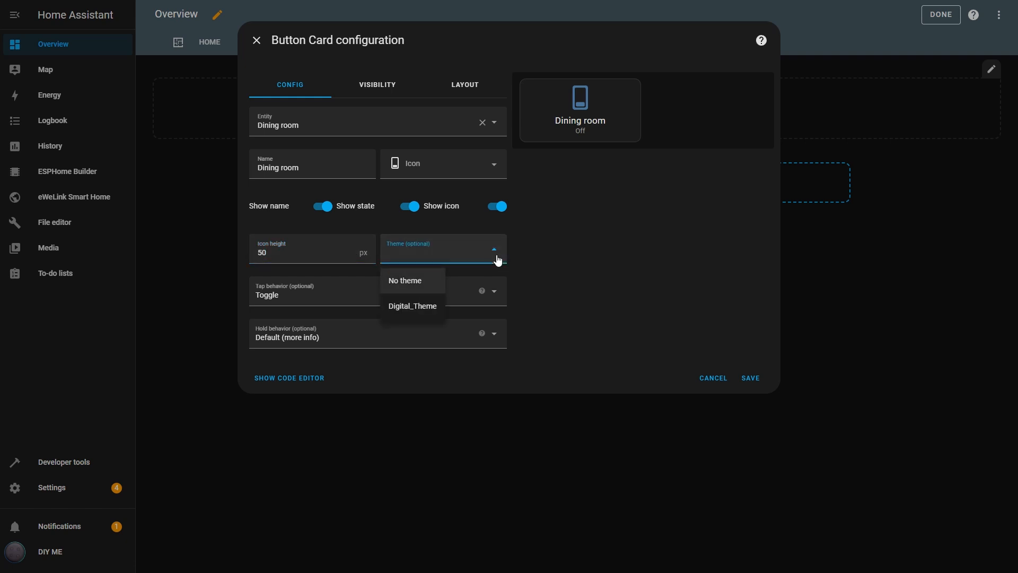
left_click(412, 306)
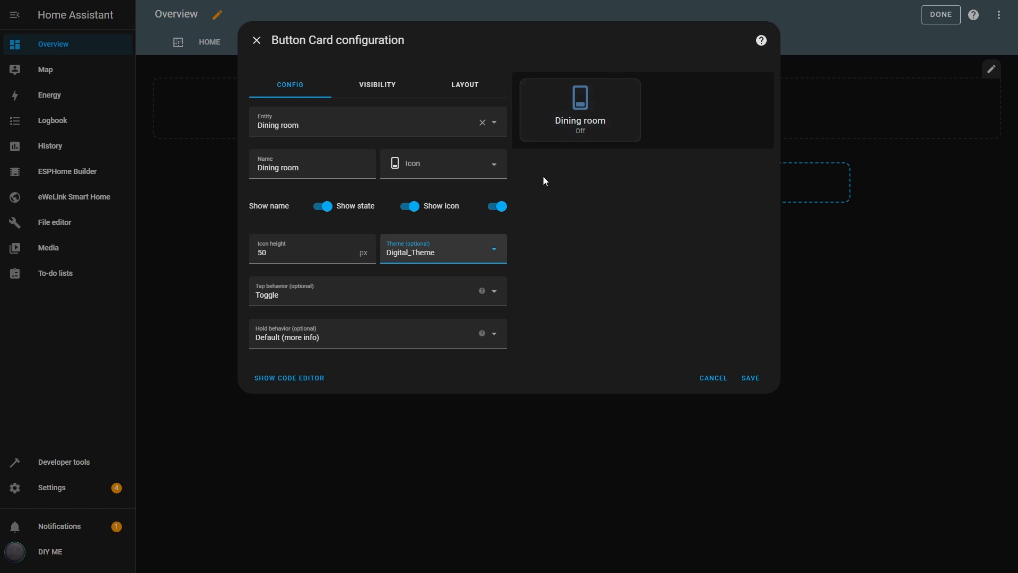
left_click(494, 249)
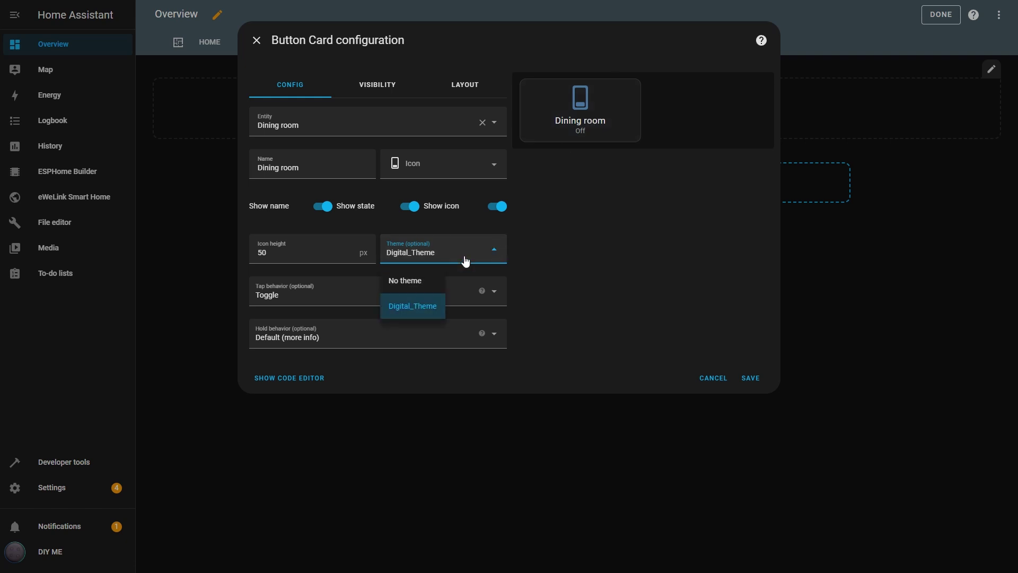
left_click(424, 284)
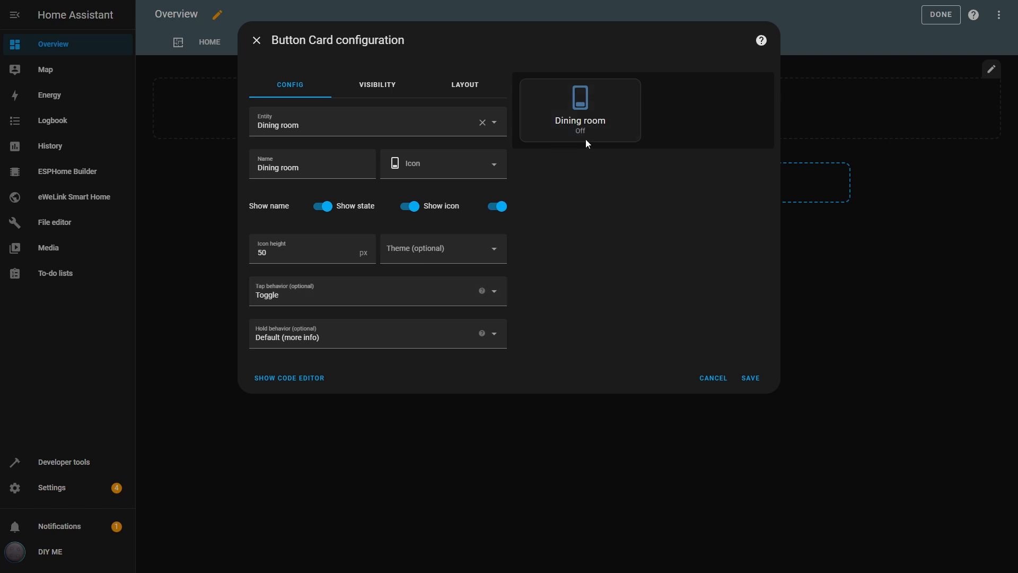
- Toggle Dining room from the preview, then replace the entity with Living room TV
left_click(604, 139)
left_click(605, 138)
left_click(482, 124)
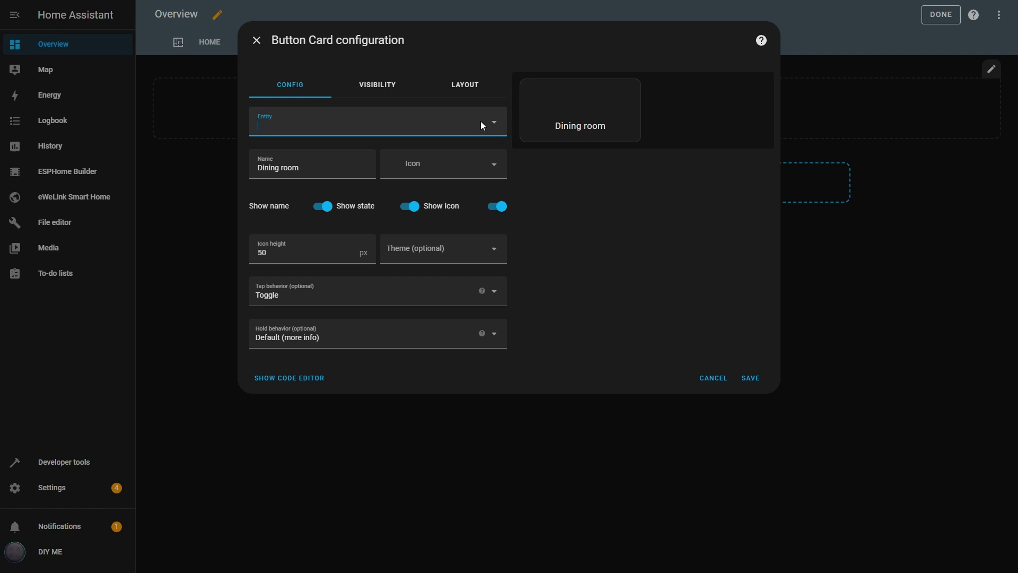
left_click(333, 127)
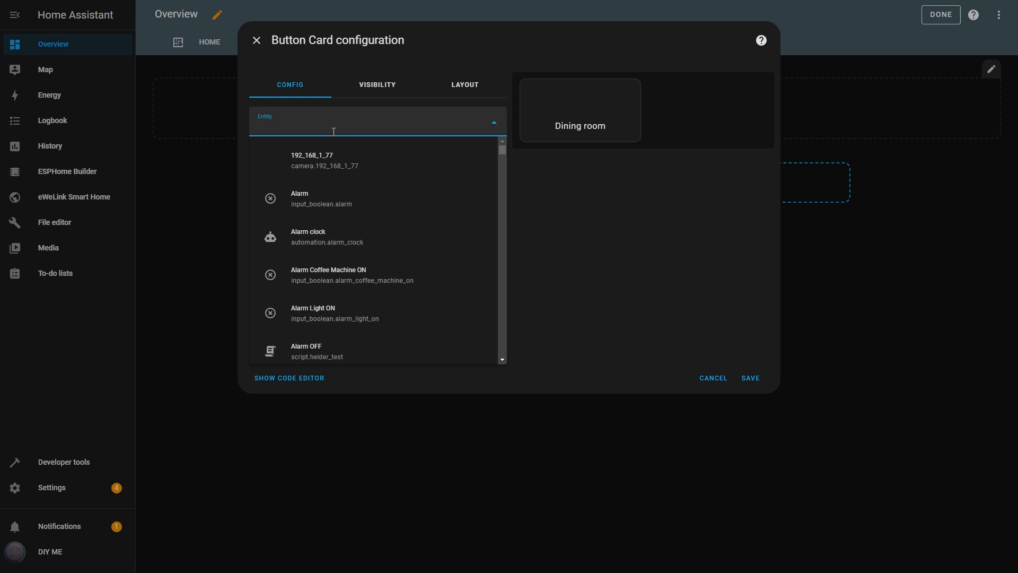
type("livi")
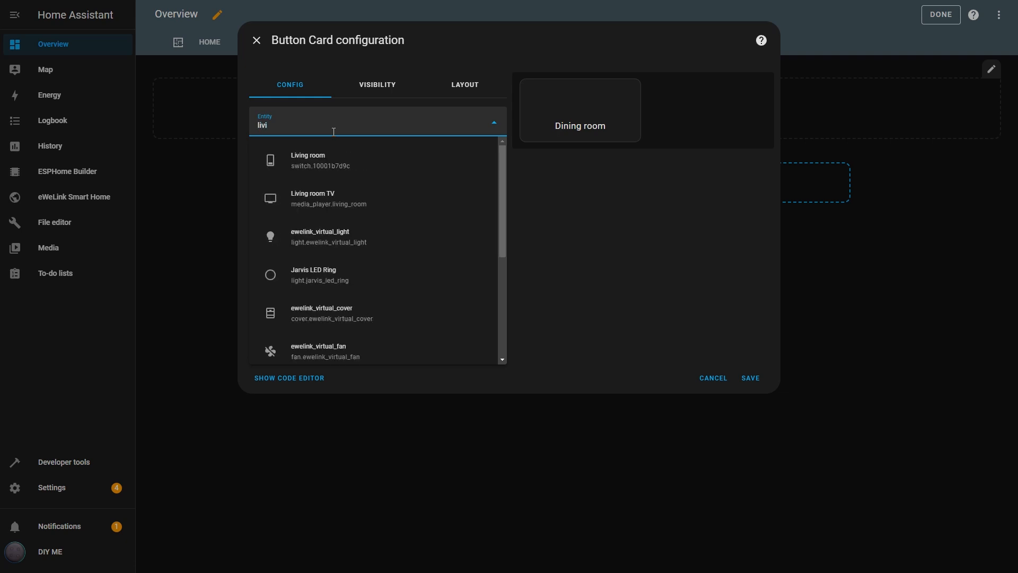
left_click(329, 194)
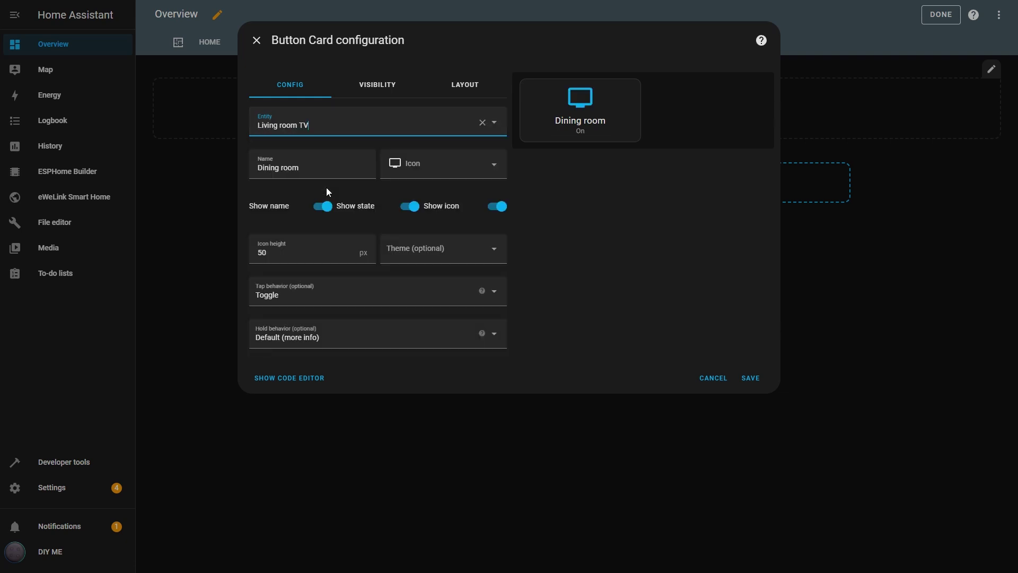
- Switch the Living room TV off and back on from the card preview
left_click(599, 130)
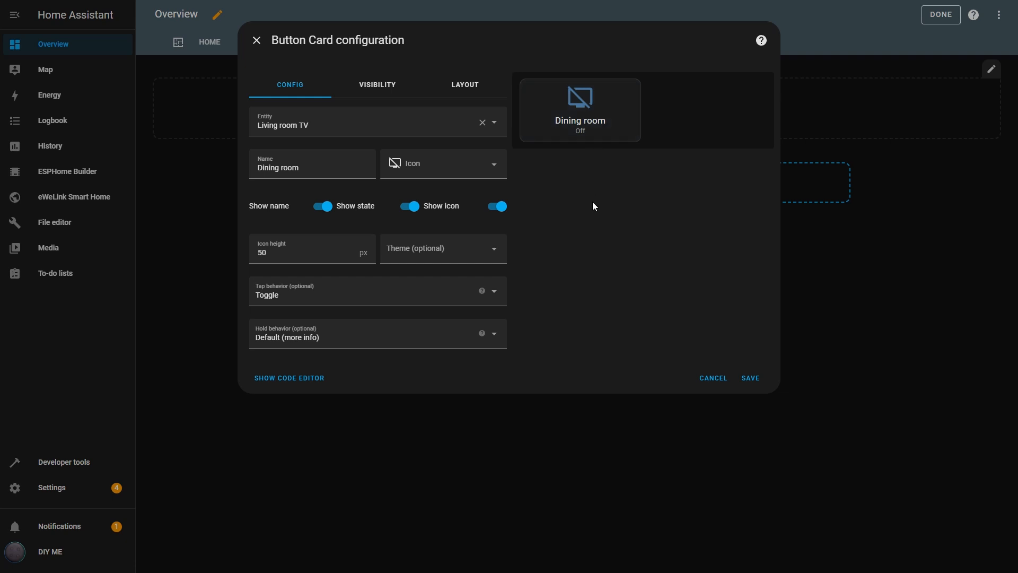
left_click(585, 137)
- Set Tap behavior to More info and check it opens the Living room TV details
left_click(494, 292)
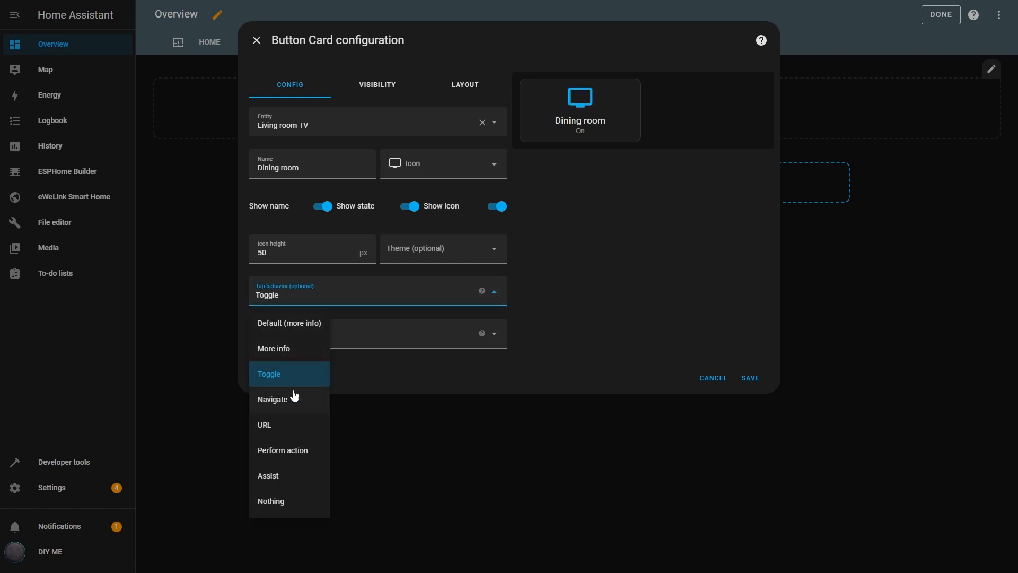
left_click(285, 349)
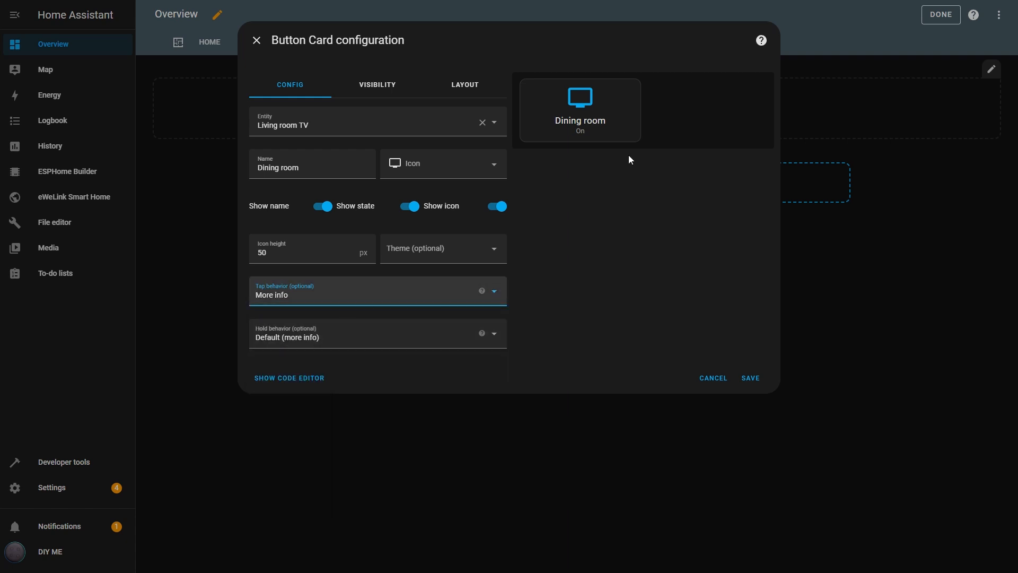
left_click(592, 135)
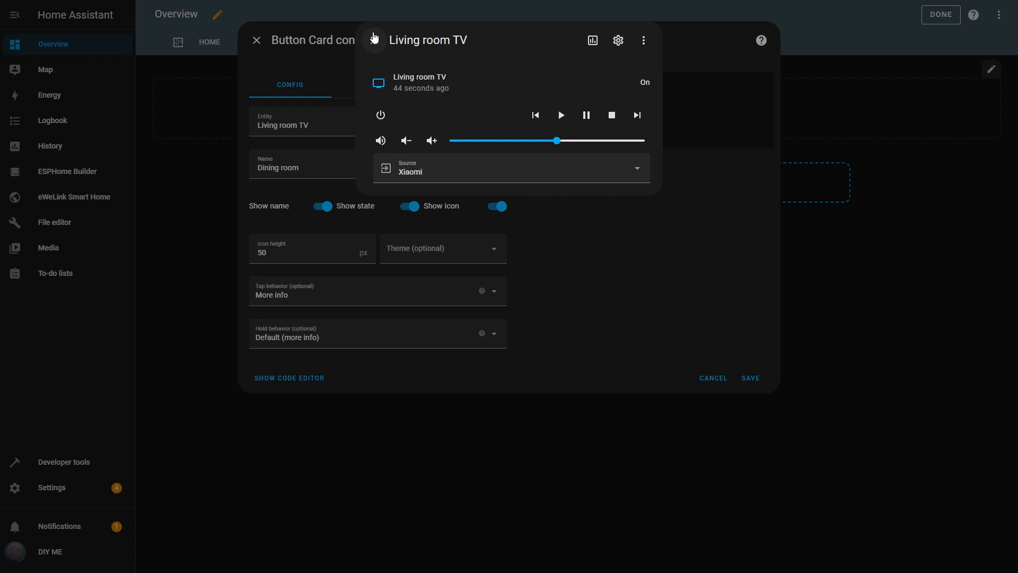
left_click(375, 38)
- Change the entity back to Dining room and confirm its more-info details open on tap
left_click(480, 122)
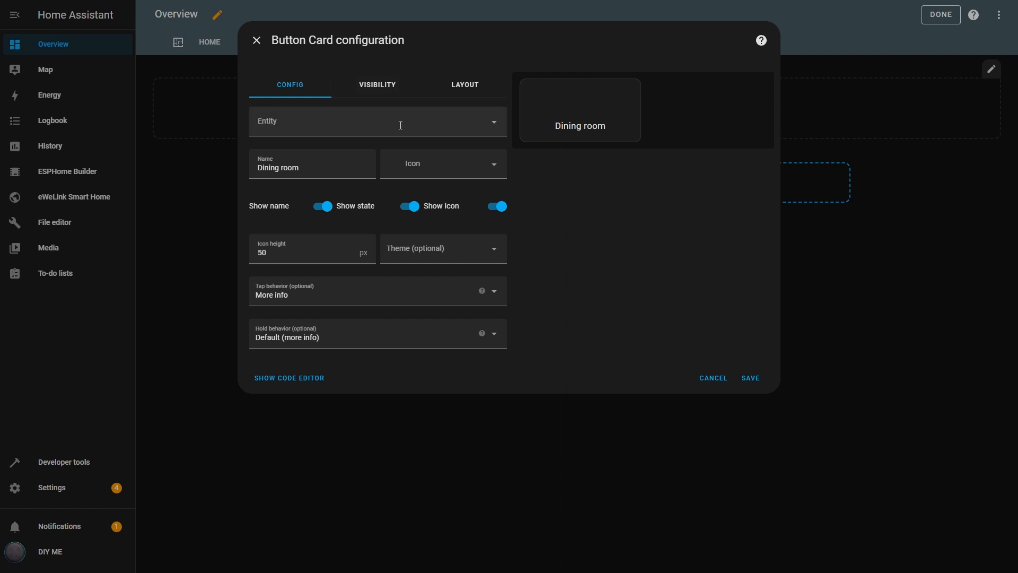
left_click(400, 125)
type("dini")
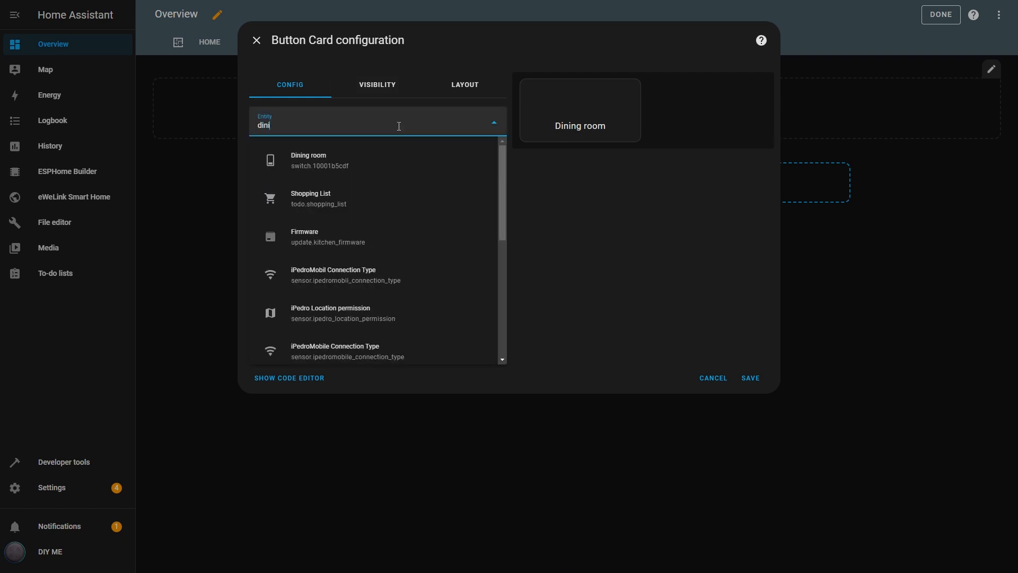
left_click(345, 160)
left_click(605, 139)
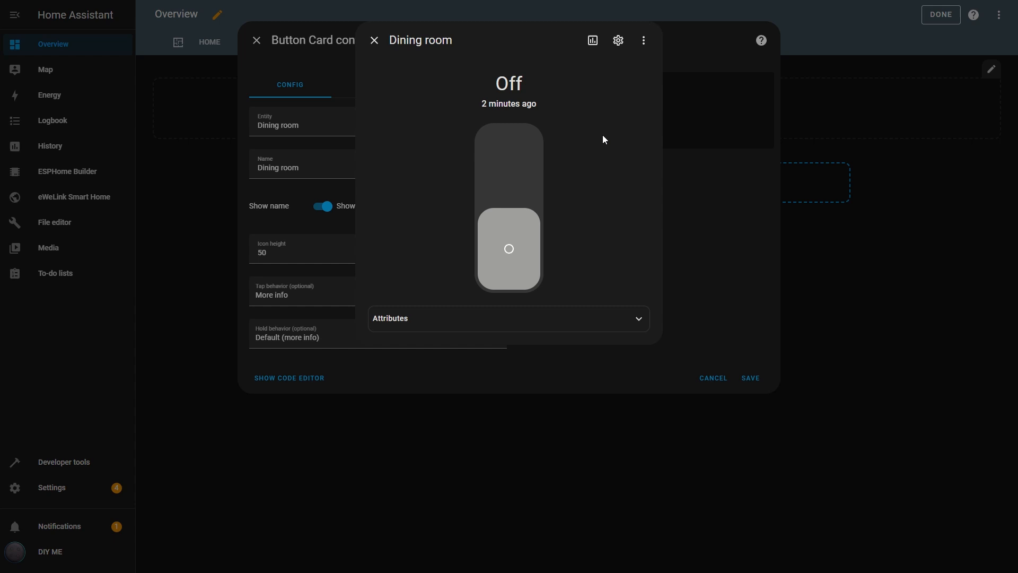
left_click(374, 40)
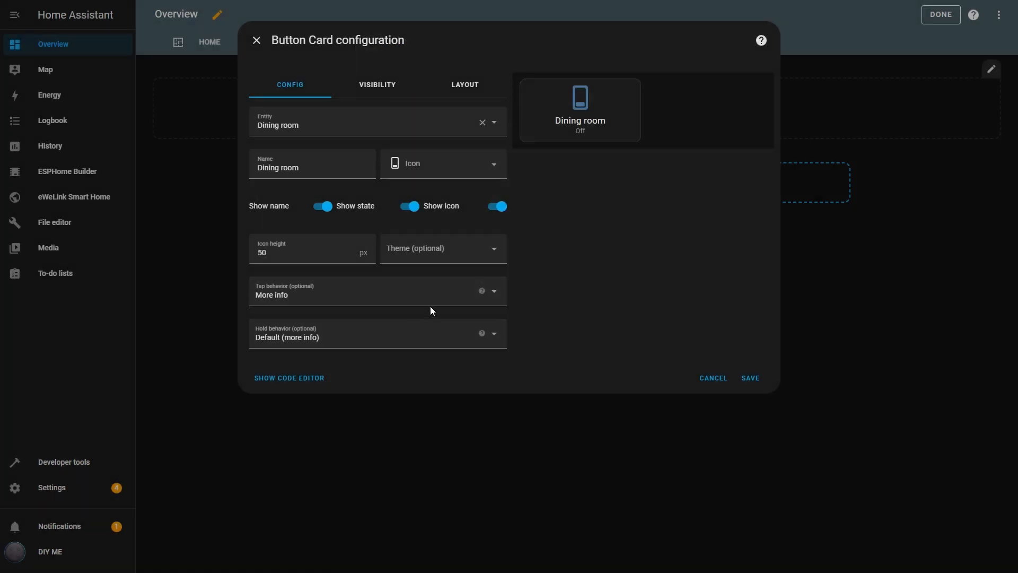
- Set Tap behavior to Navigate with path Tv Remote (/lovelace/tv-remote)
left_click(360, 294)
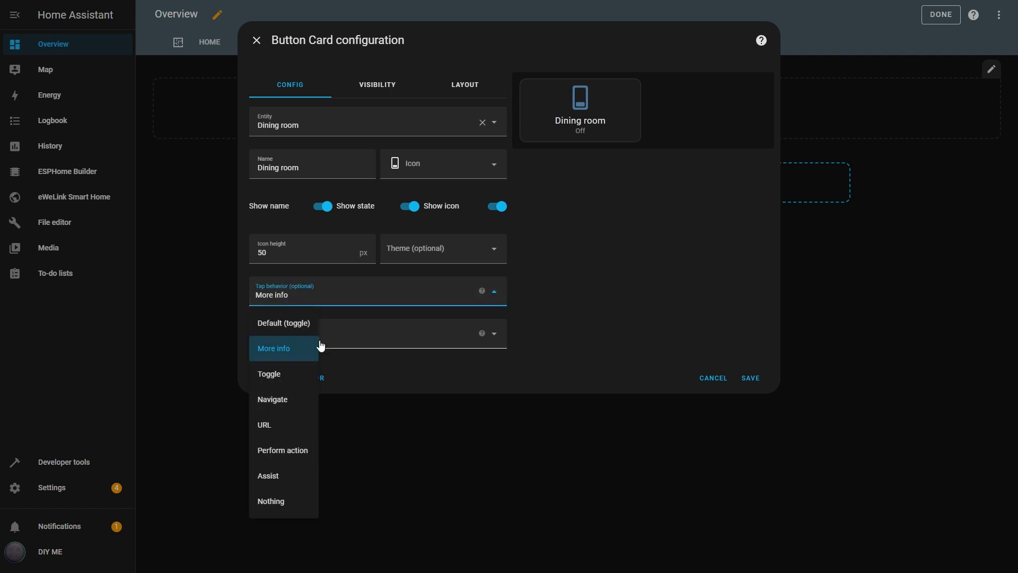
left_click(295, 395)
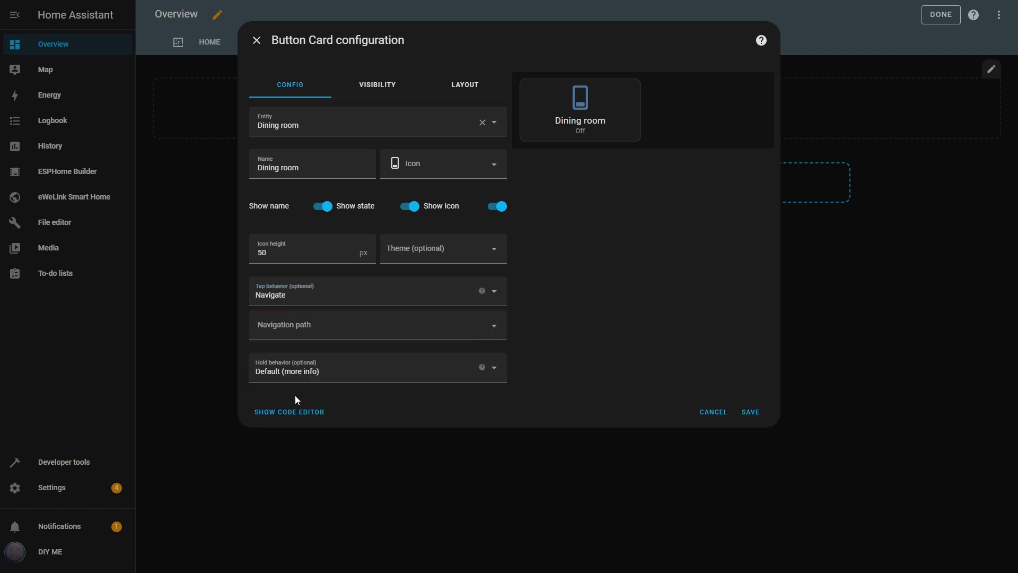
left_click(491, 330)
scroll(359, 438, "down", 3)
scroll(356, 442, "up", 2)
scroll(357, 442, "down", 3)
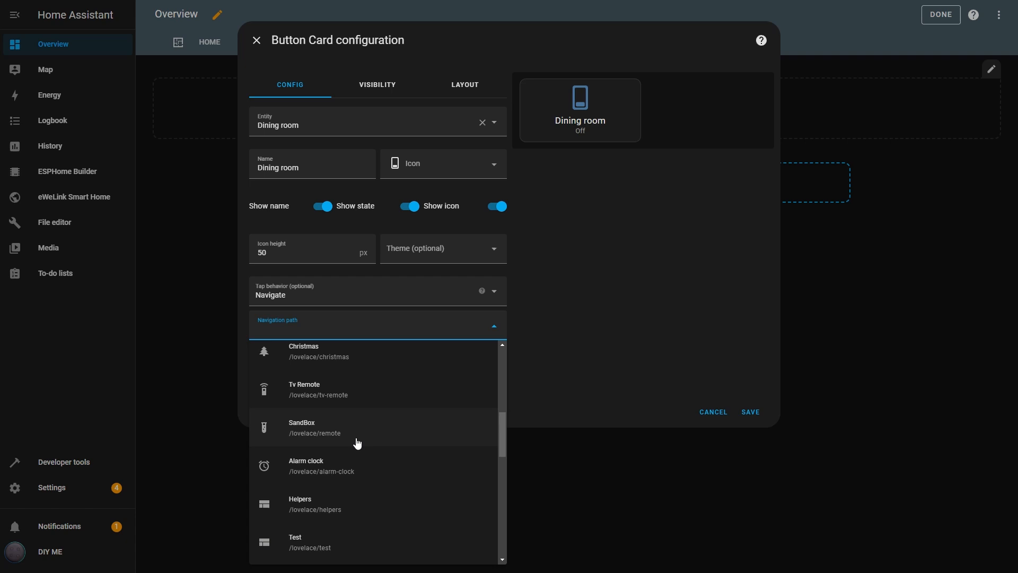
scroll(356, 442, "down", 2)
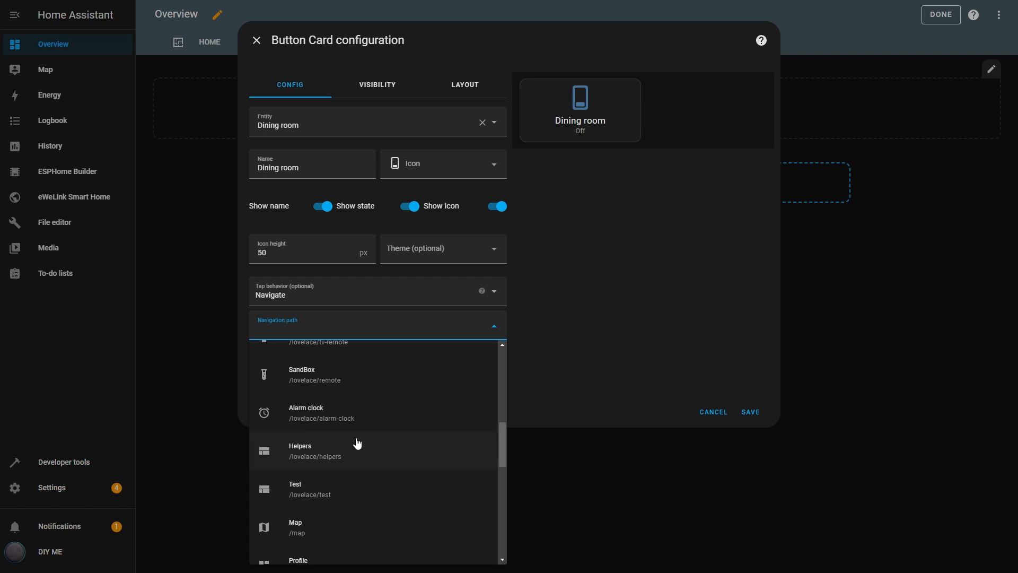
scroll(356, 442, "up", 2)
scroll(356, 442, "up", 2)
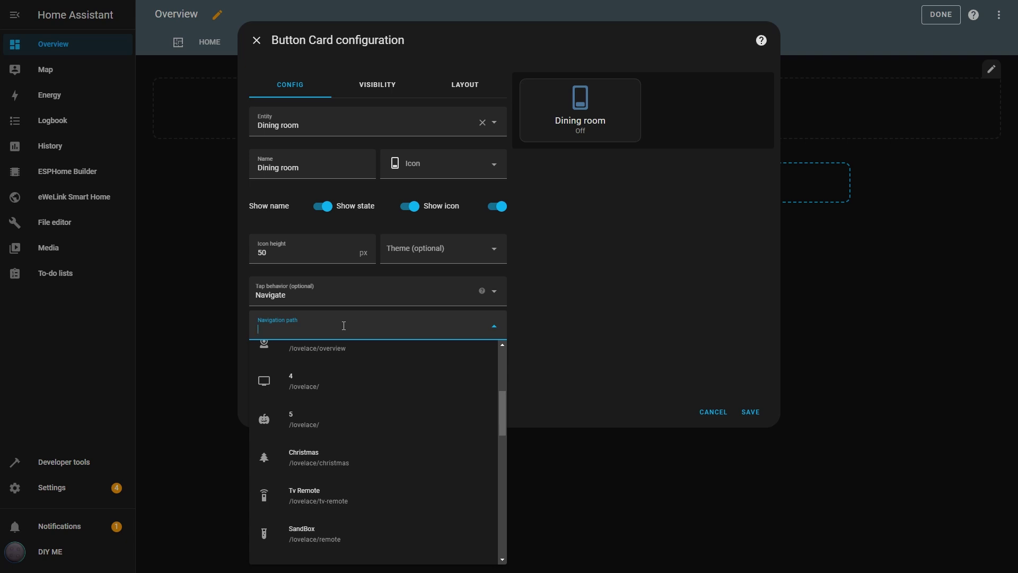
type("remo")
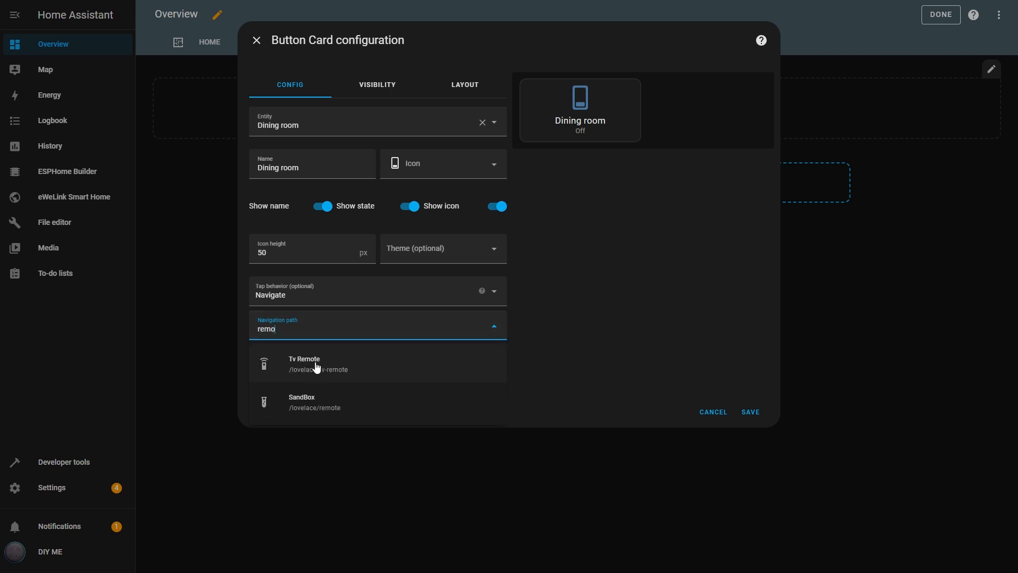
left_click(317, 366)
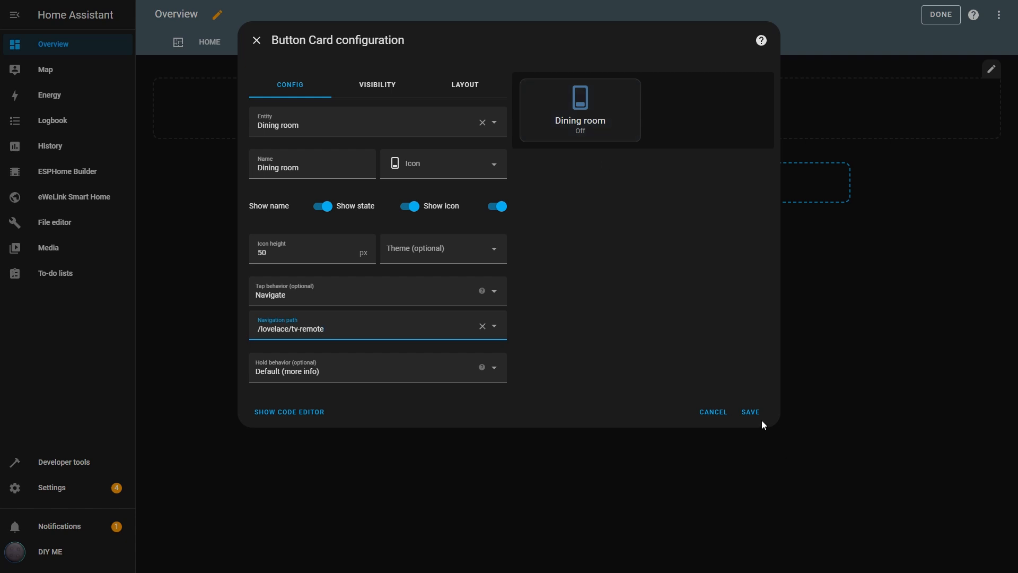
- Save the card, finish editing and confirm tapping Dining room opens the TV remote view
left_click(750, 411)
left_click(940, 15)
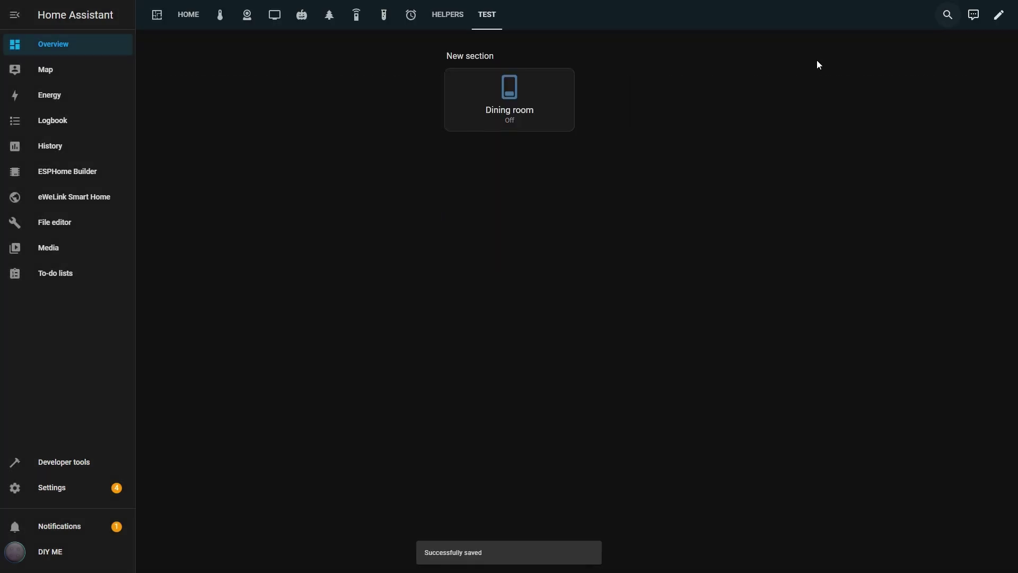
left_click(529, 103)
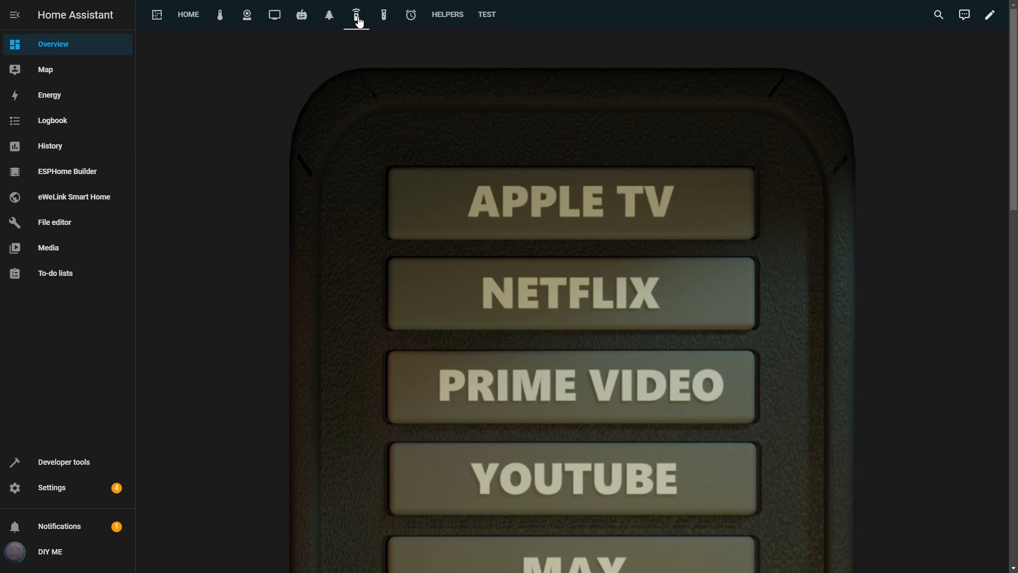
left_click(487, 14)
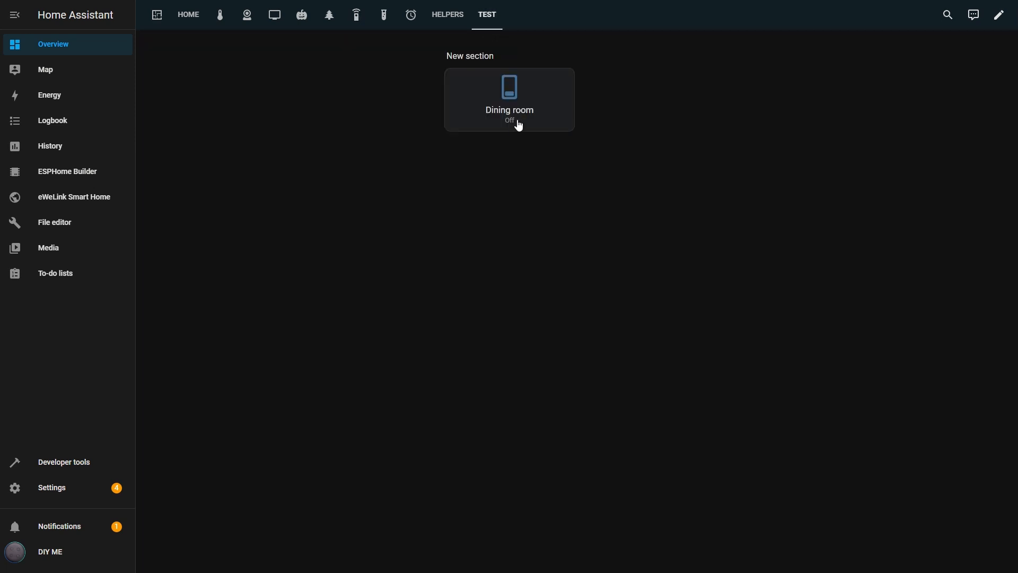
- Test the card once more, return to Test and re-enter edit mode
left_click(517, 111)
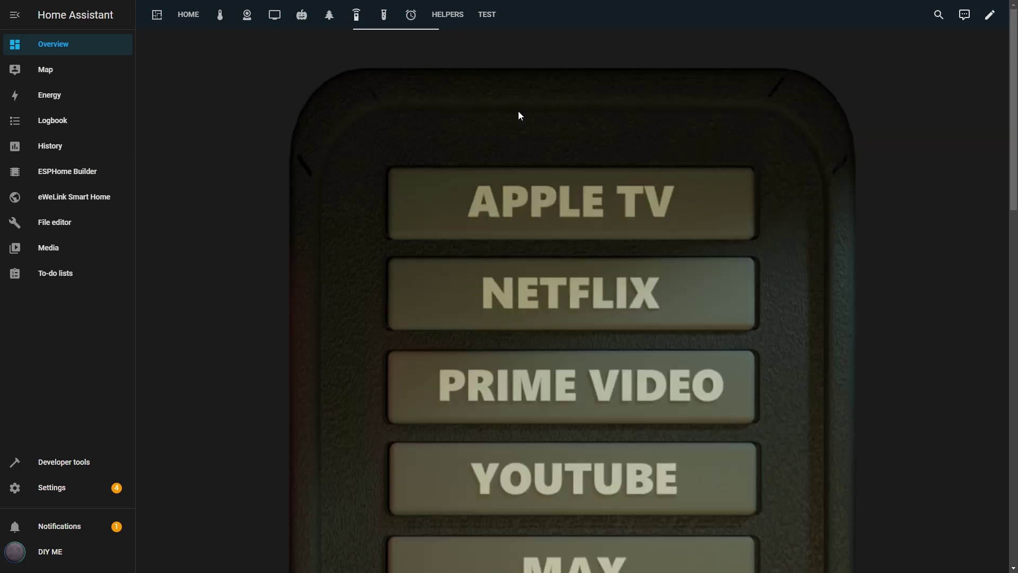
left_click(491, 16)
left_click(989, 15)
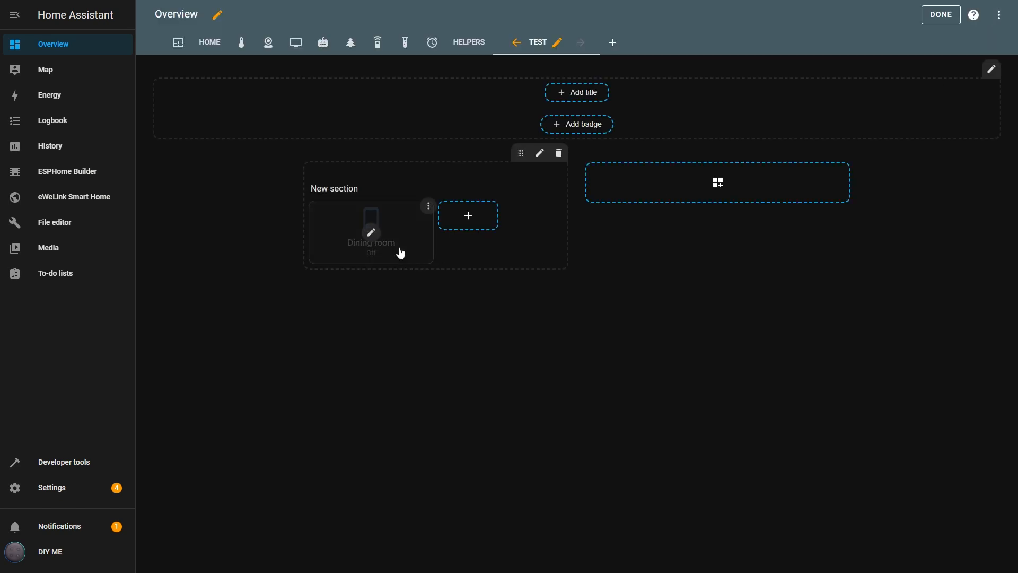
- Set the Dining room card's tap behavior to URL with the pasted YouTube channel link and save
left_click(371, 229)
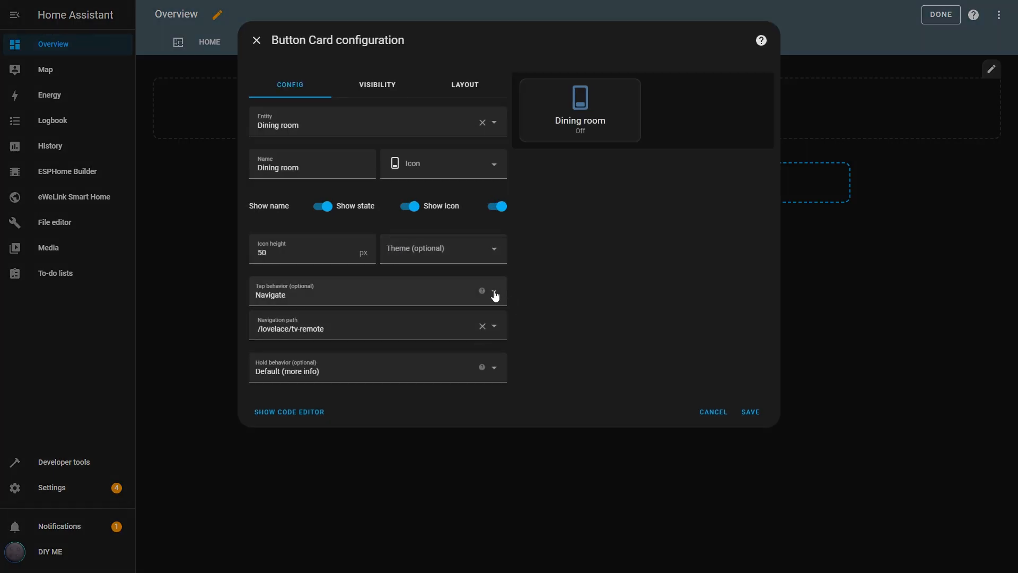
left_click(495, 295)
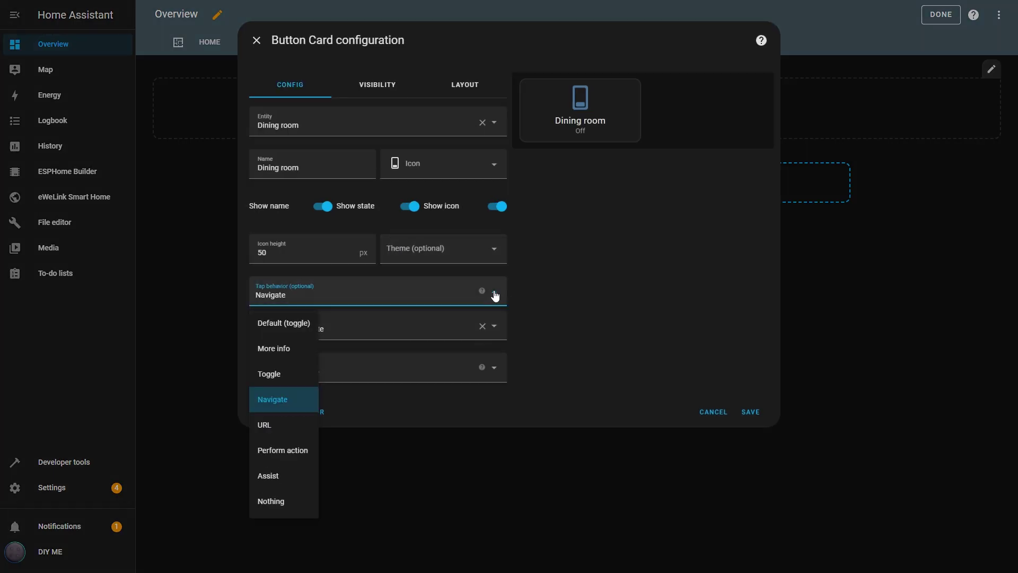
left_click(275, 422)
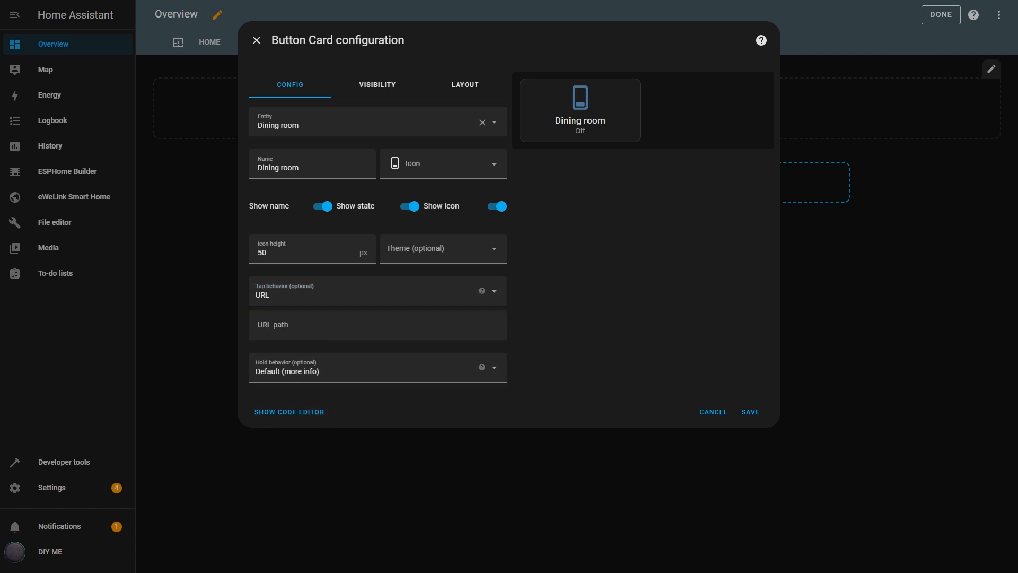
left_click(294, 324)
type("https://www.youtube.com/@diymadeeasy1824")
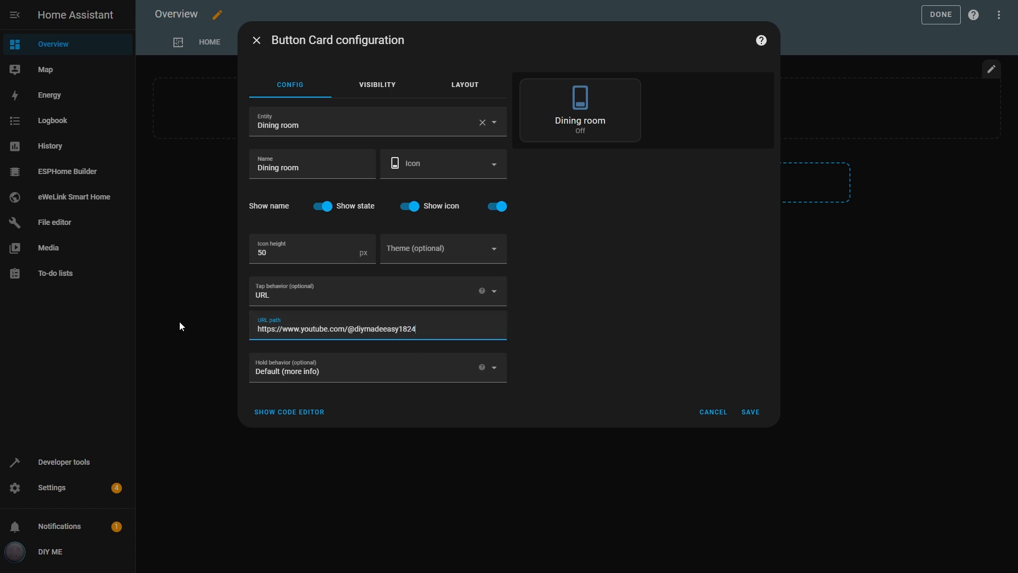
left_click(763, 411)
left_click(941, 14)
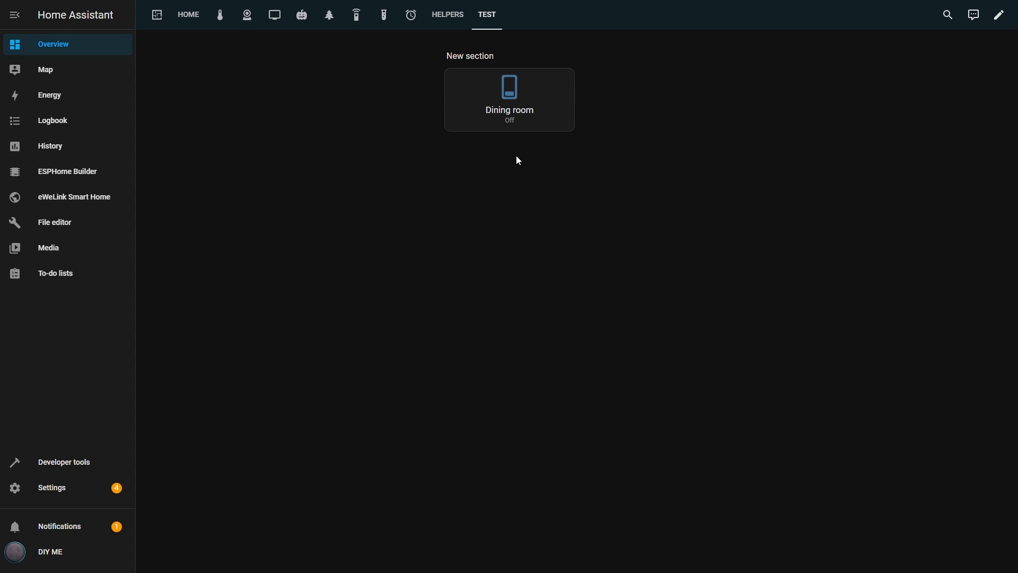
- Set tap behavior to Perform action using Script: Play YouTube Channel on LG TV
left_click(999, 14)
left_click(361, 255)
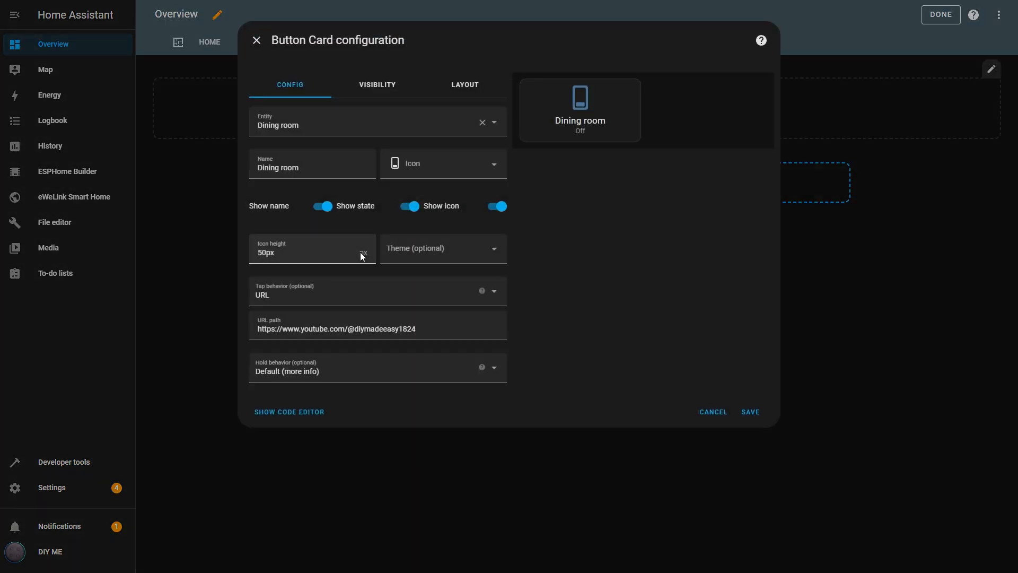
left_click(493, 291)
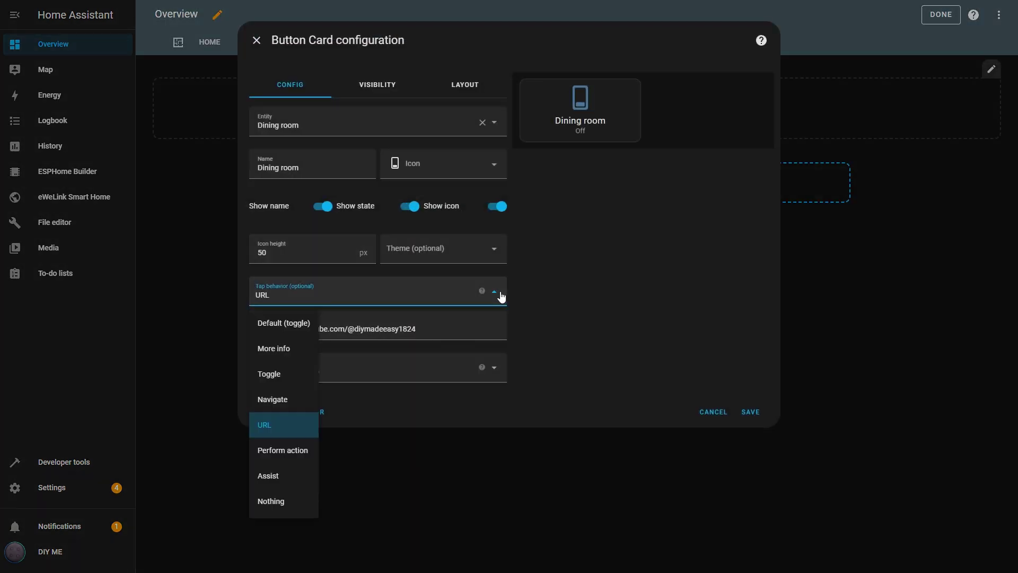
left_click(266, 454)
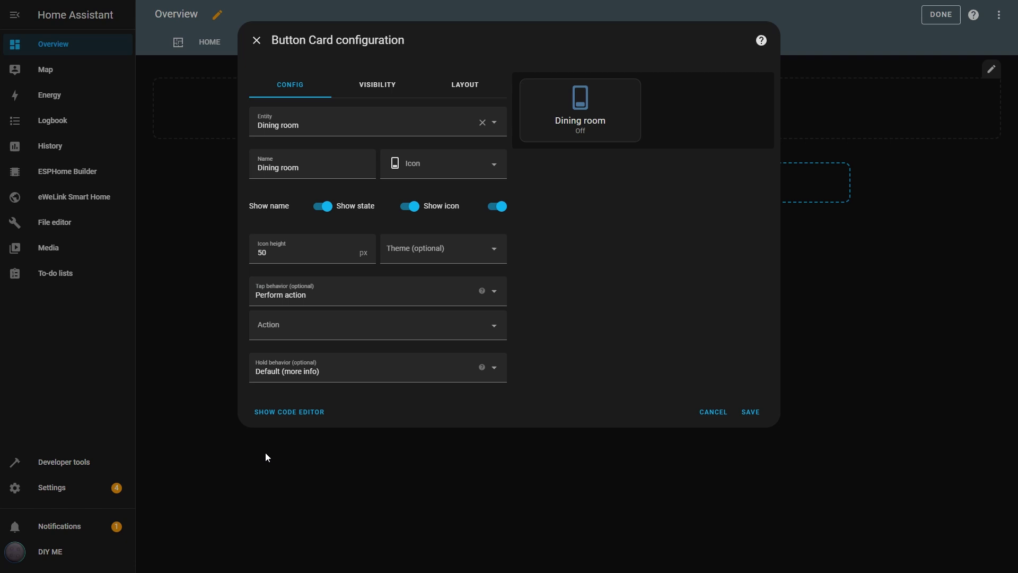
left_click(298, 330)
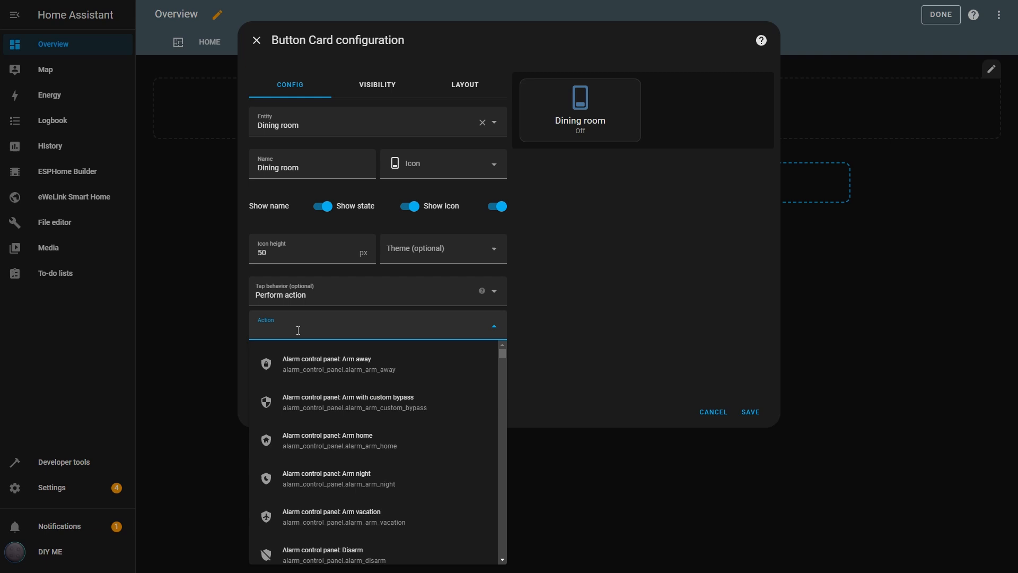
scroll(342, 445, "down", 3)
scroll(342, 446, "down", 3)
scroll(345, 457, "down", 3)
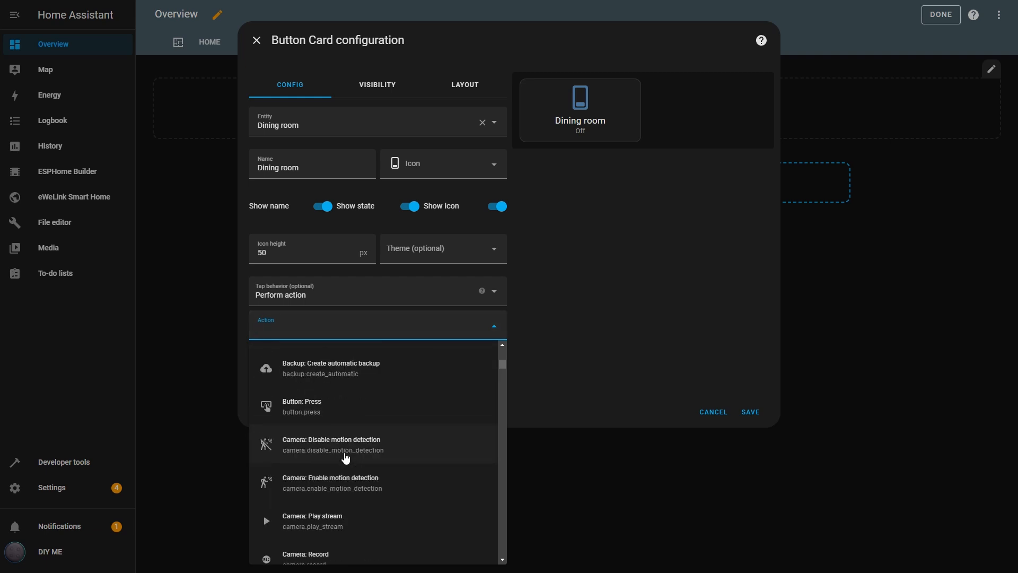
scroll(345, 457, "down", 3)
scroll(345, 456, "down", 3)
scroll(345, 456, "down", 3)
scroll(345, 457, "down", 3)
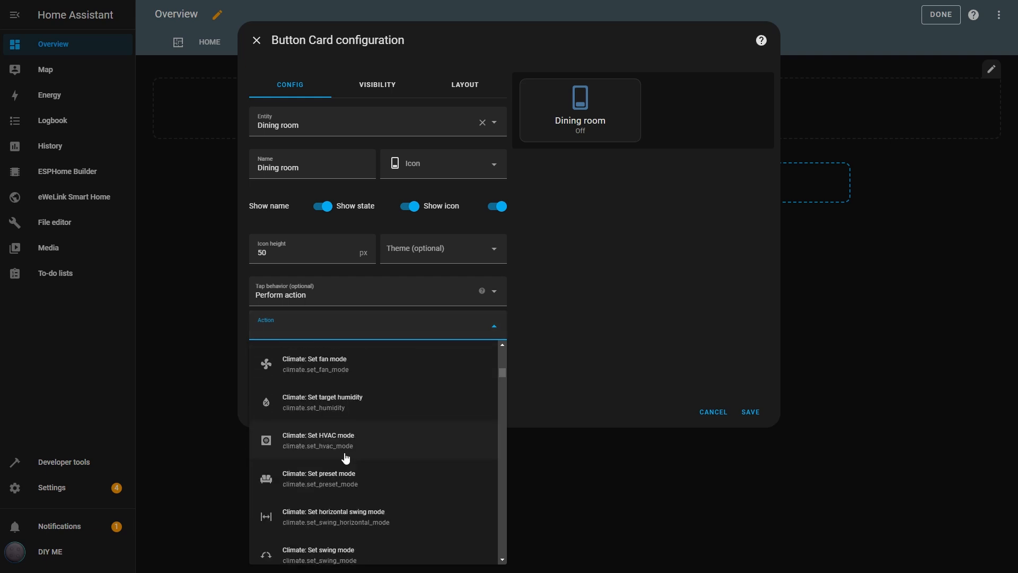
scroll(346, 456, "down", 3)
scroll(345, 457, "up", 3)
scroll(345, 456, "up", 3)
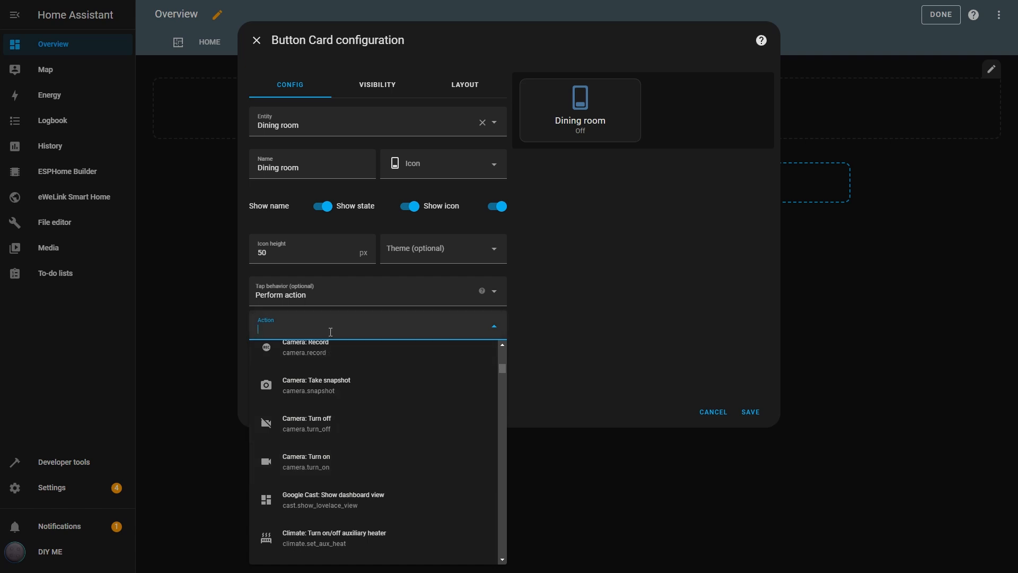
type("you")
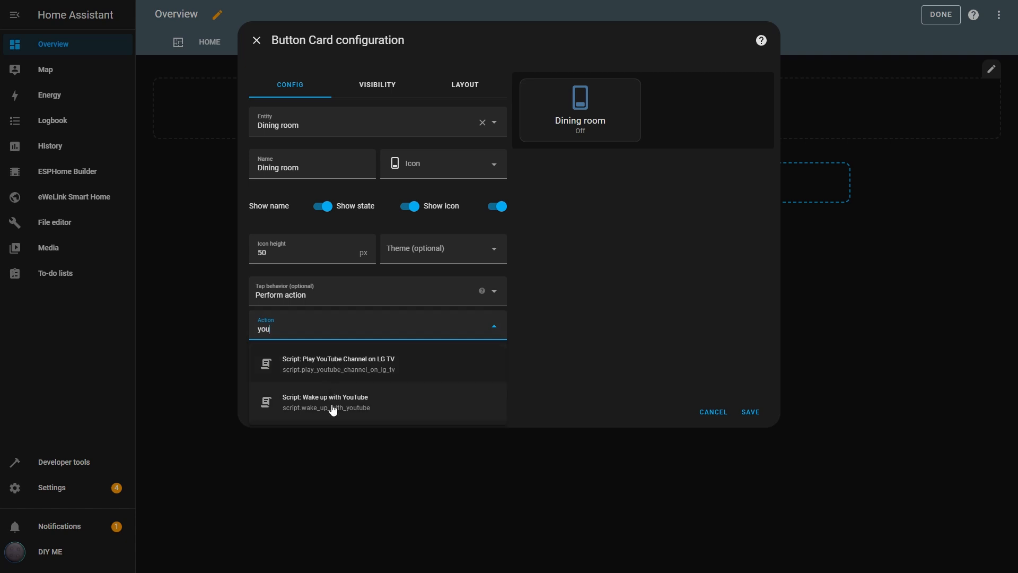
left_click(349, 373)
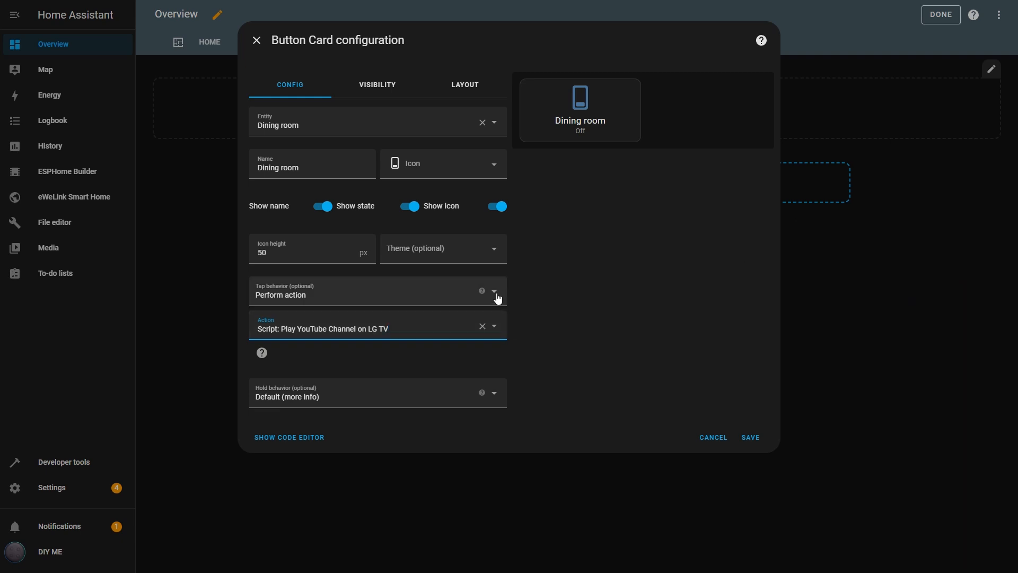
- Set tap behavior to Assist using the preferred Home Assistant assistant
left_click(477, 292)
left_click(286, 475)
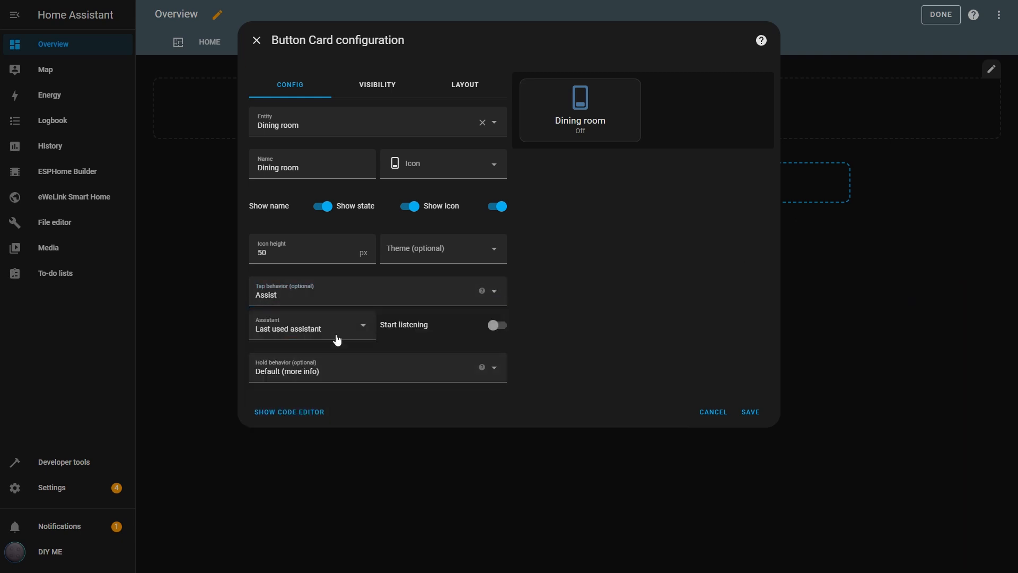
left_click(359, 330)
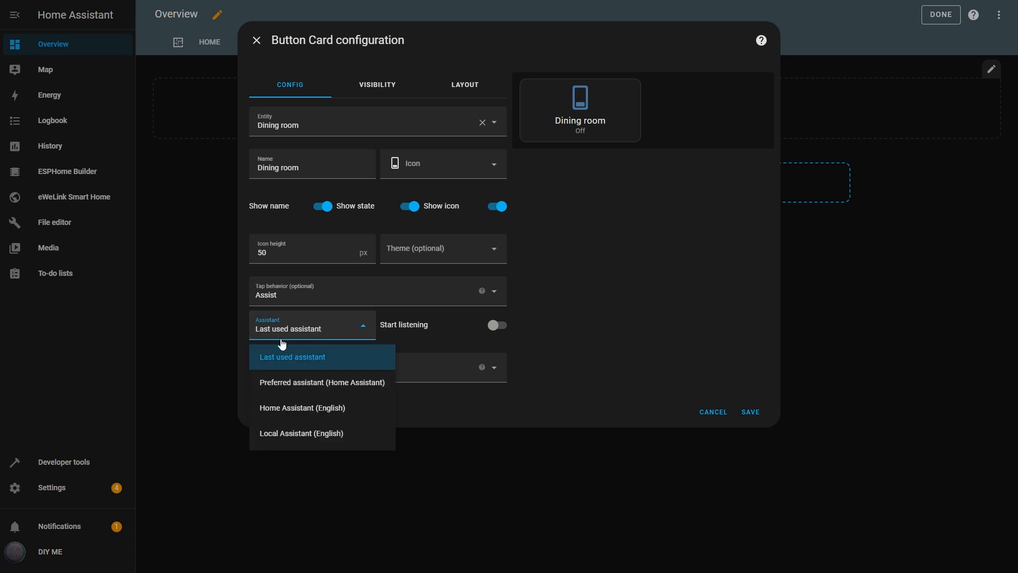
left_click(315, 381)
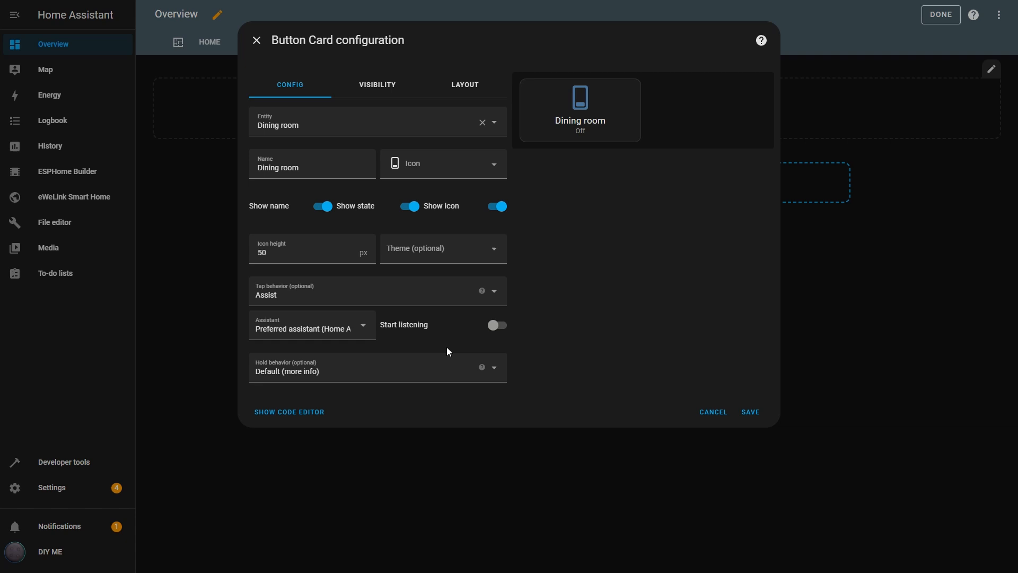
- Test Assist from the preview with turn on and turn off dining room requests, then enable Start listening
left_click(587, 135)
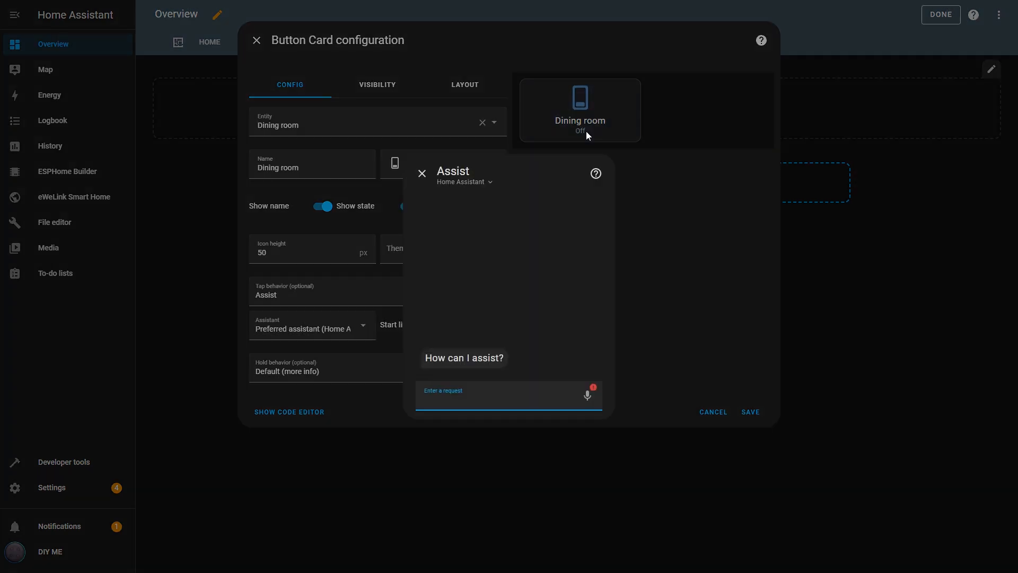
type("turn on dinin")
type("g room")
key("Return")
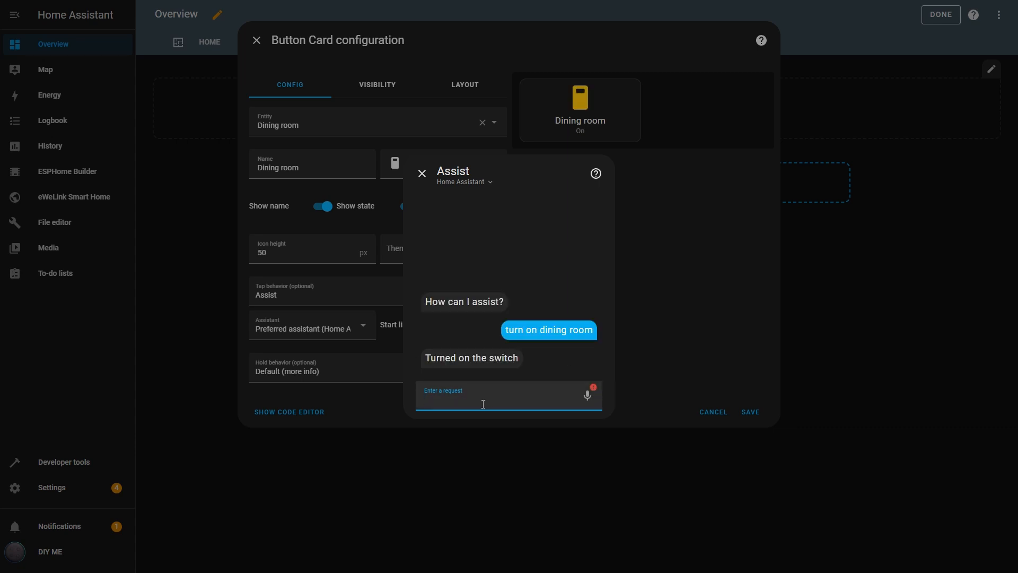
type("turn off dining room")
key("Return")
left_click(421, 173)
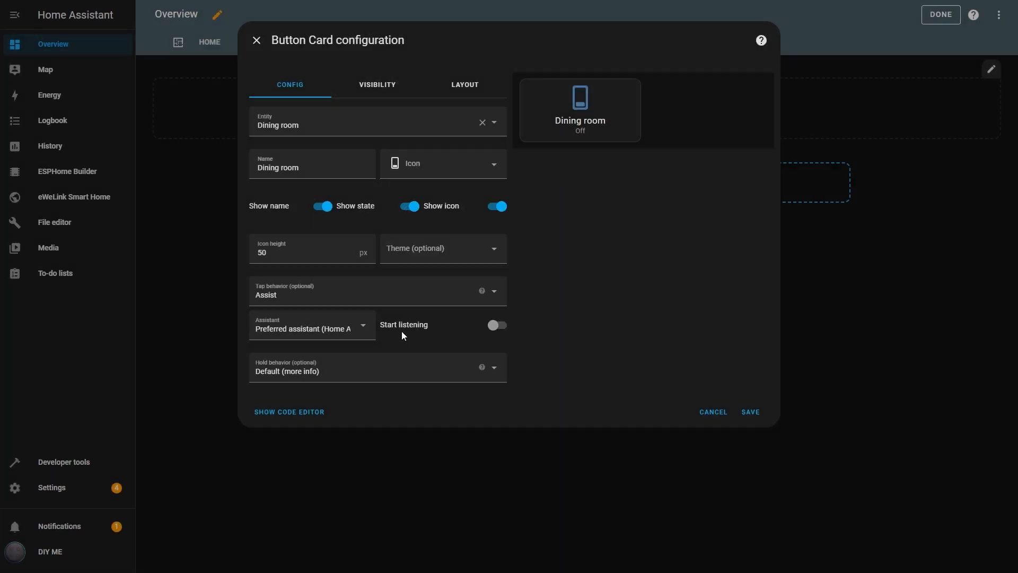
left_click(496, 325)
- Set the Dining room card's tap behavior to Nothing
left_click(494, 291)
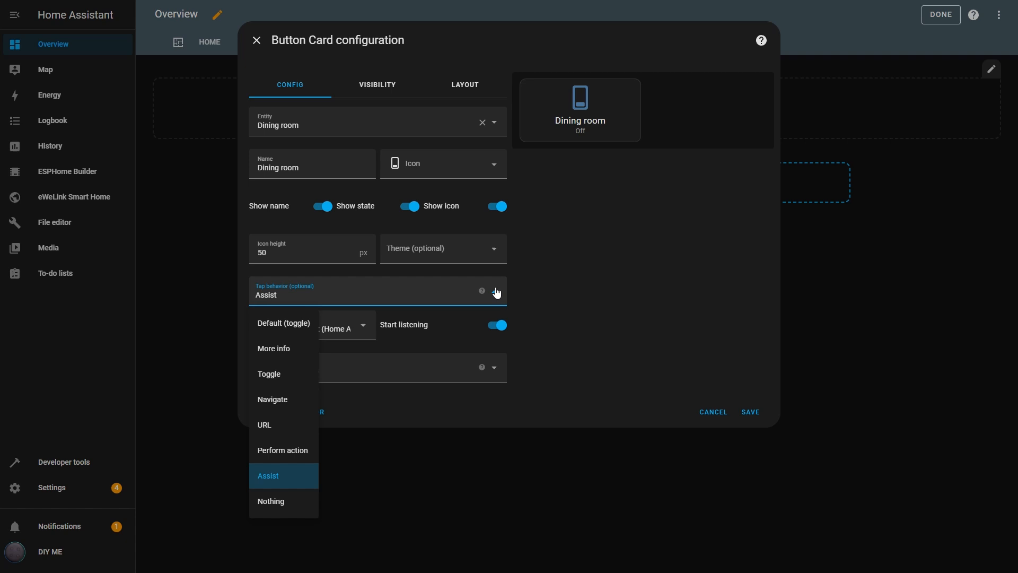
left_click(292, 500)
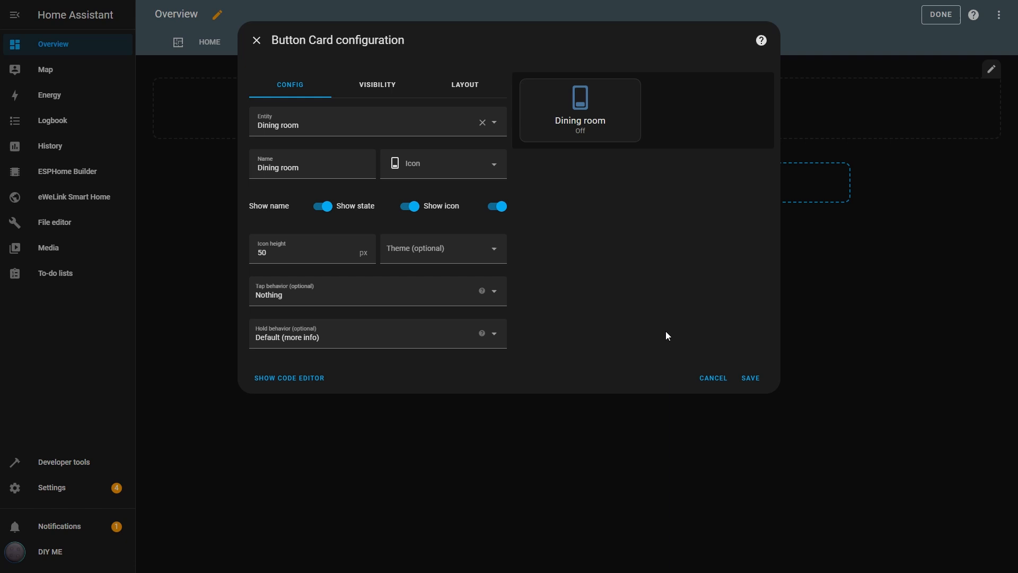
- Add an Entity state visibility condition for Living room TV equal to Off and save the dashboard
left_click(395, 87)
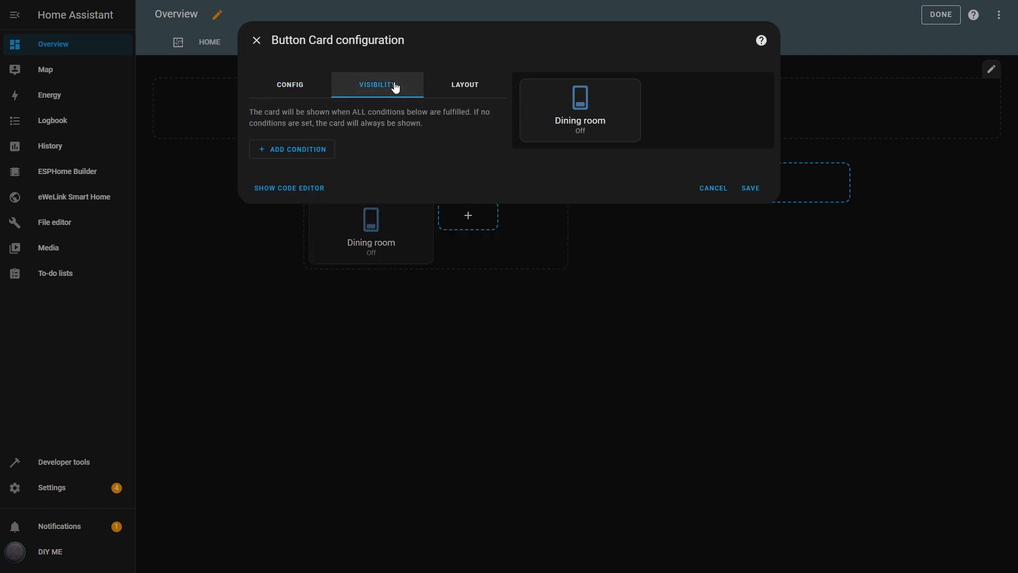
left_click(286, 152)
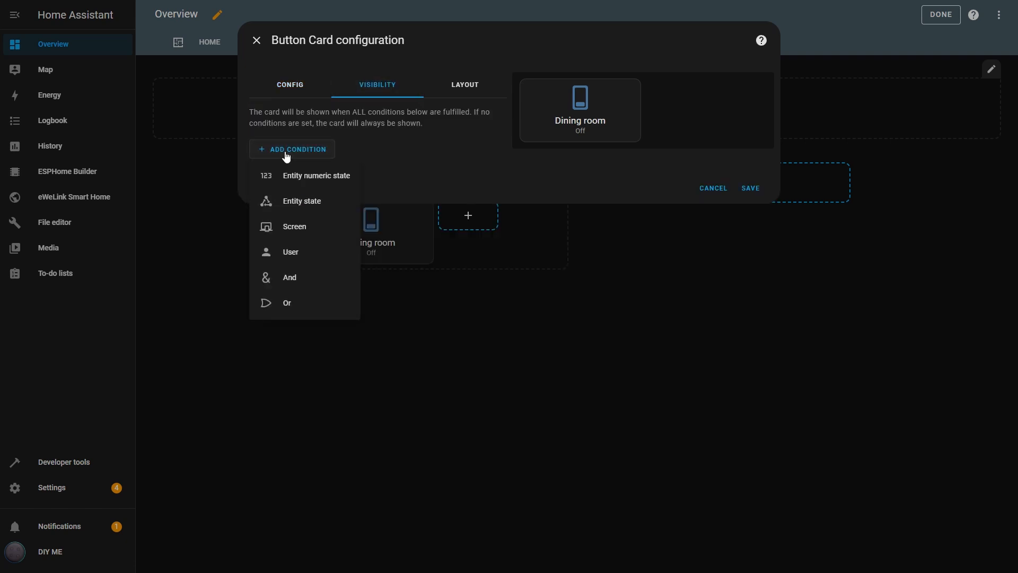
left_click(310, 207)
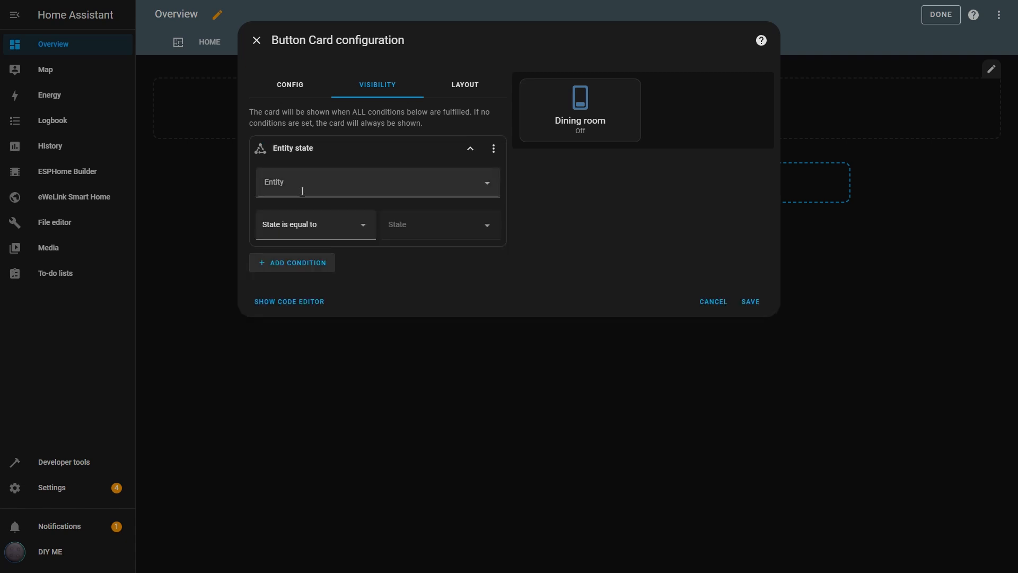
left_click(302, 188)
type("livi")
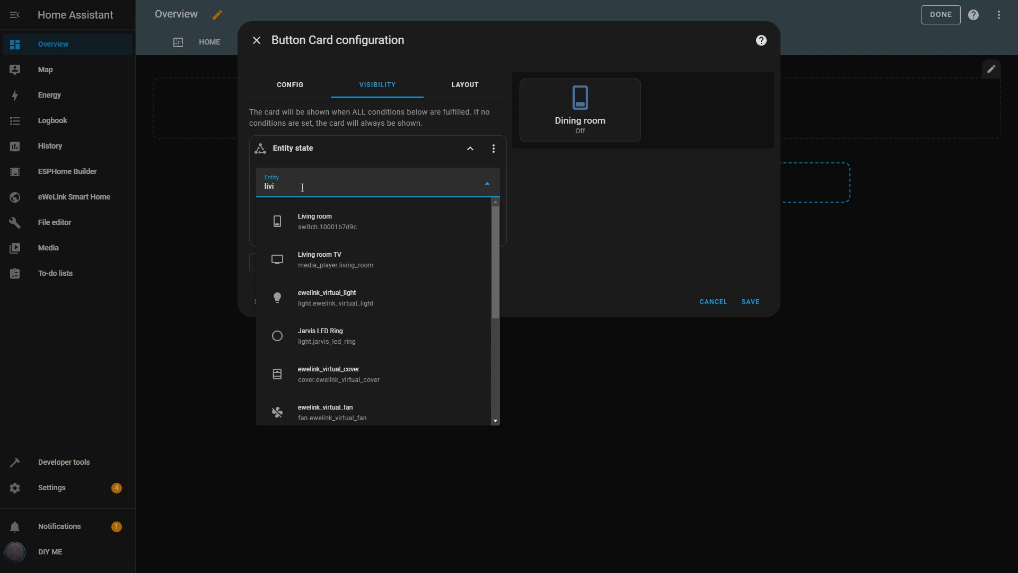
left_click(306, 258)
left_click(433, 224)
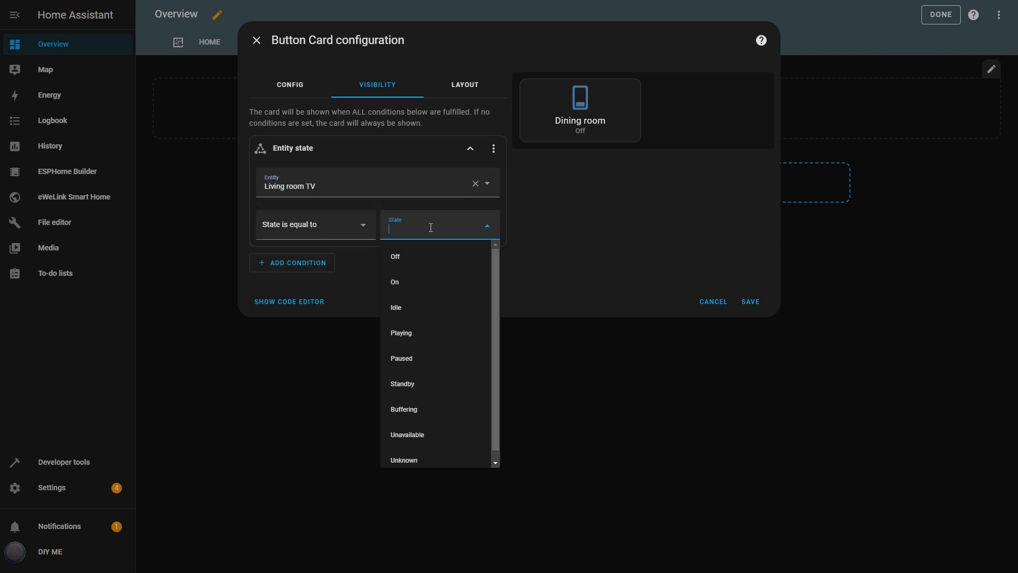
left_click(406, 251)
left_click(750, 301)
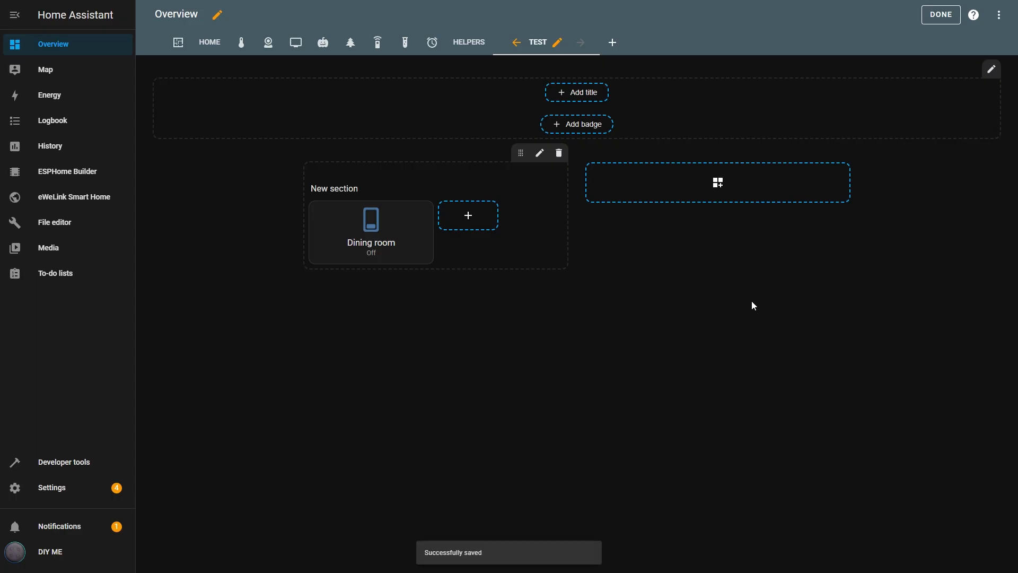
left_click(939, 15)
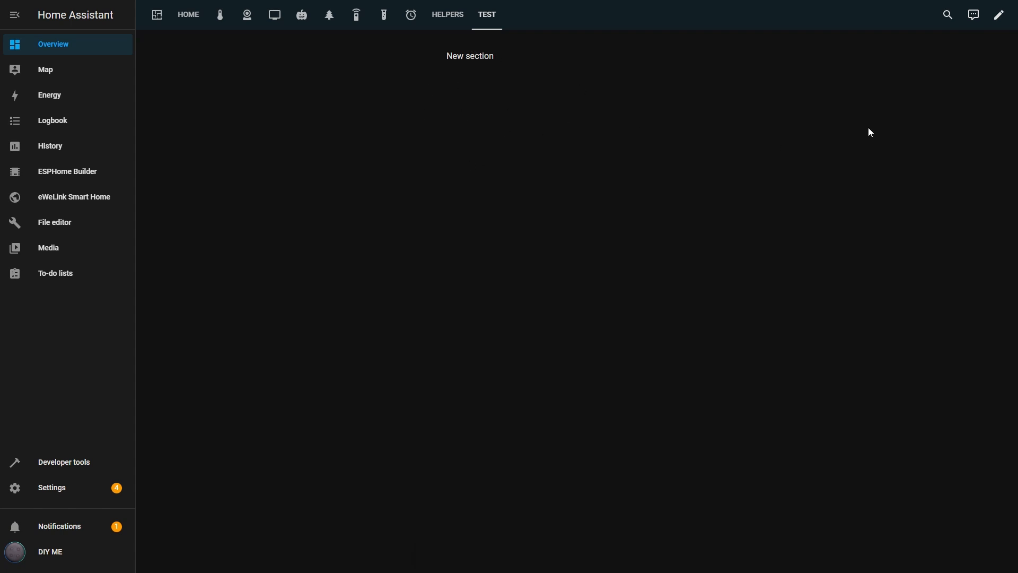
- Change the visibility condition to require Living room TV to be On and save again
left_click(999, 14)
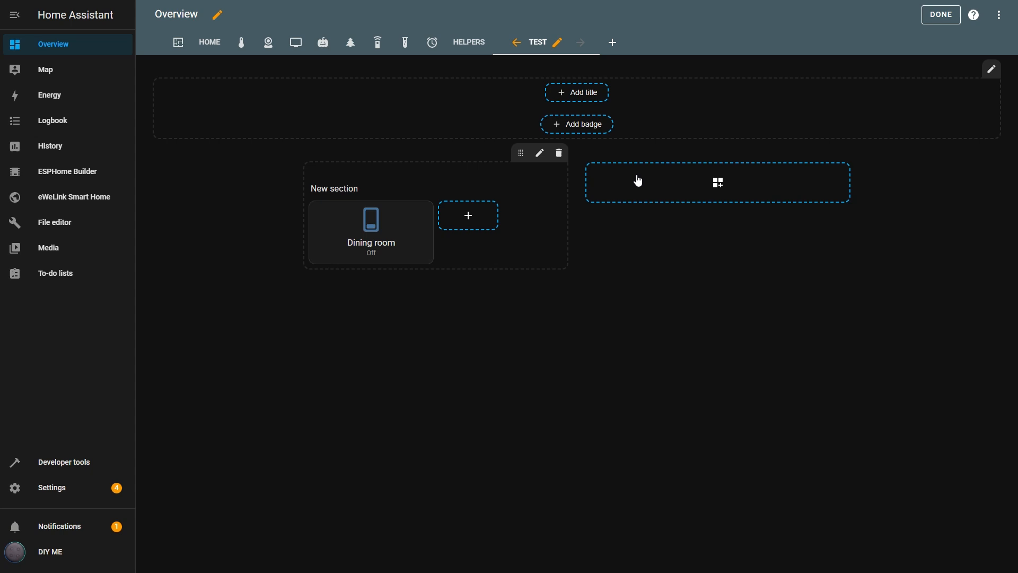
left_click(370, 231)
left_click(378, 84)
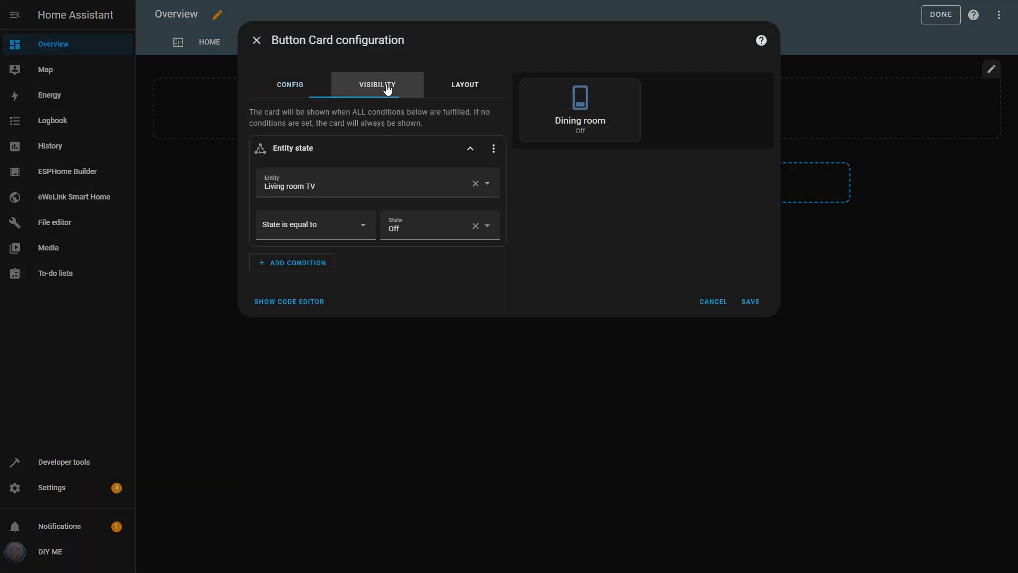
left_click(478, 230)
left_click(408, 281)
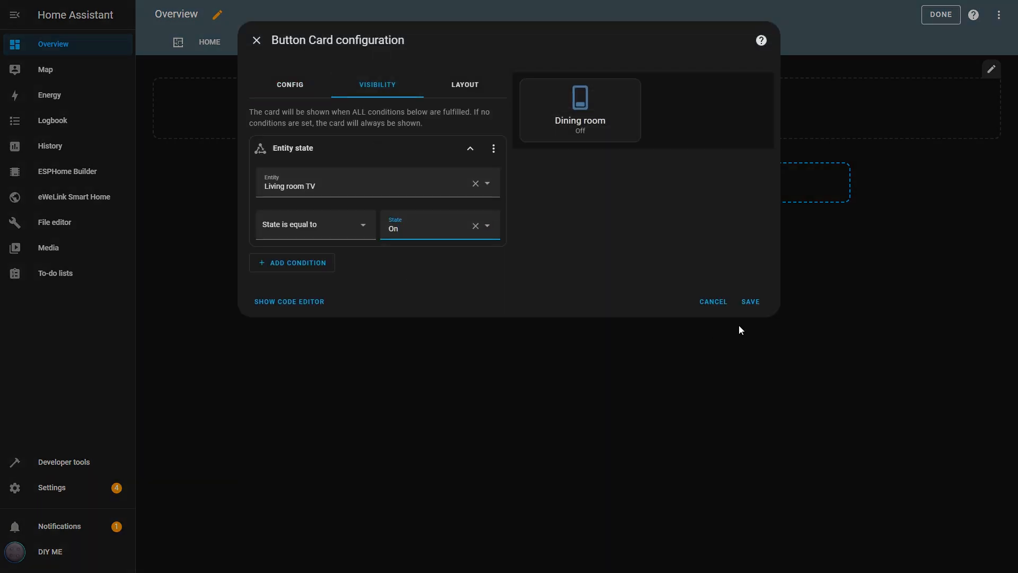
left_click(750, 302)
left_click(941, 14)
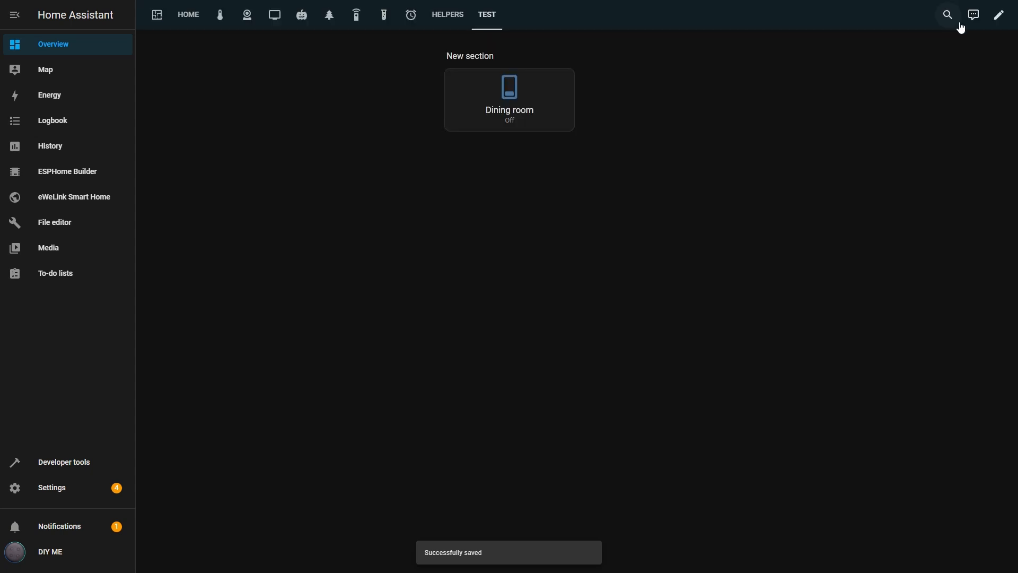
- In the card's Layout settings make it full section width and 8 rows tall
left_click(999, 15)
left_click(370, 223)
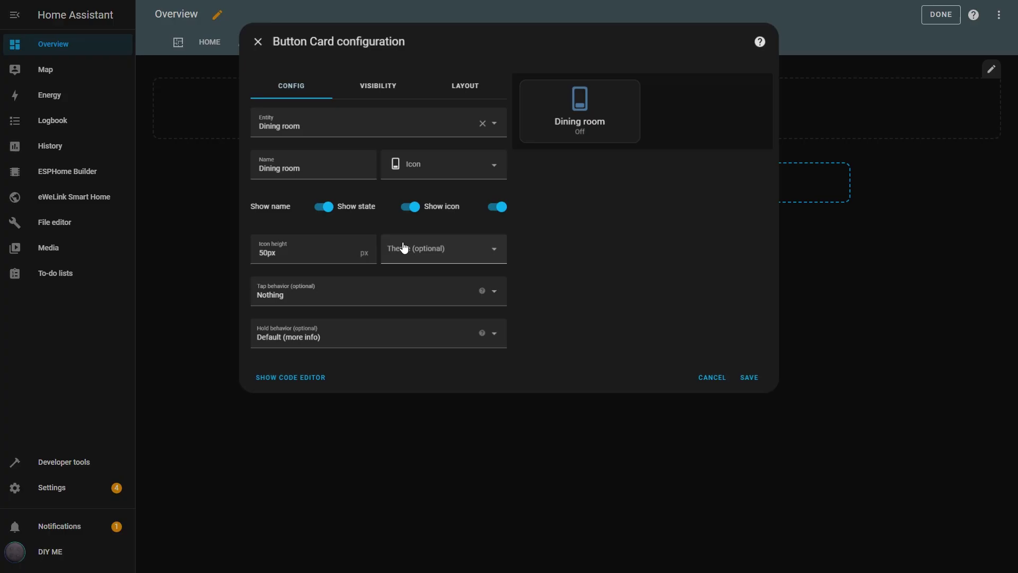
left_click(467, 85)
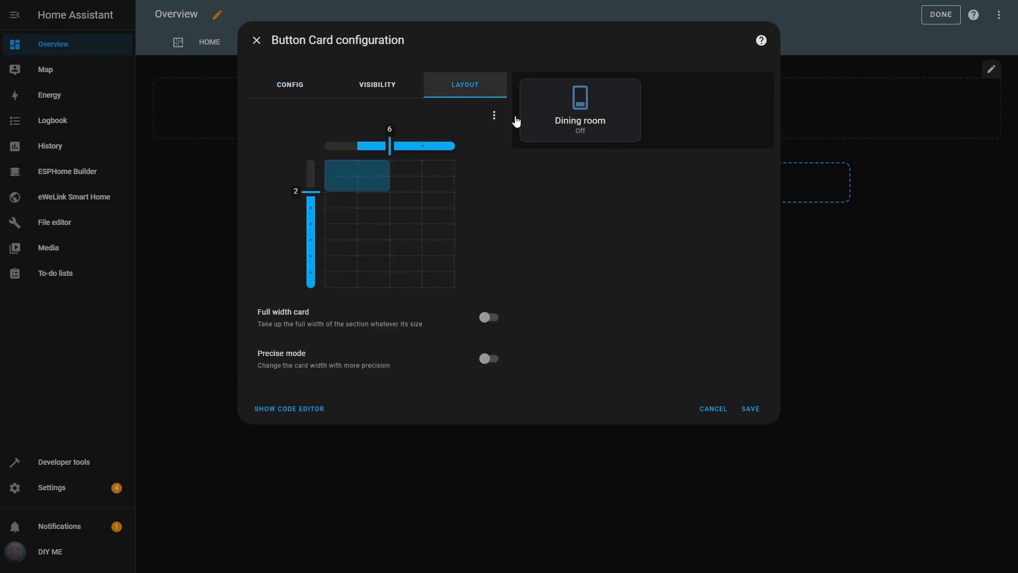
left_click_drag(391, 147, 422, 146)
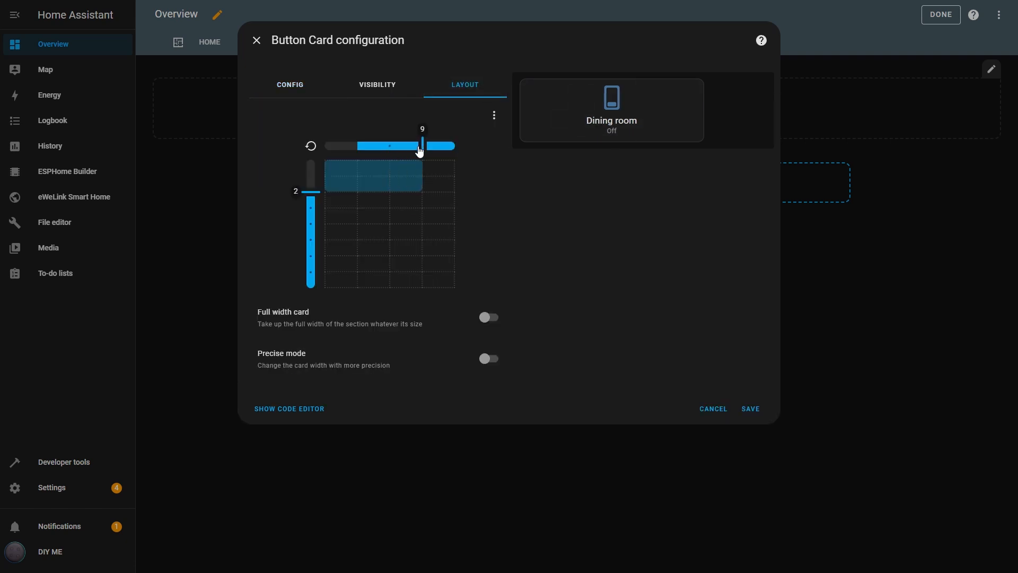
left_click(489, 317)
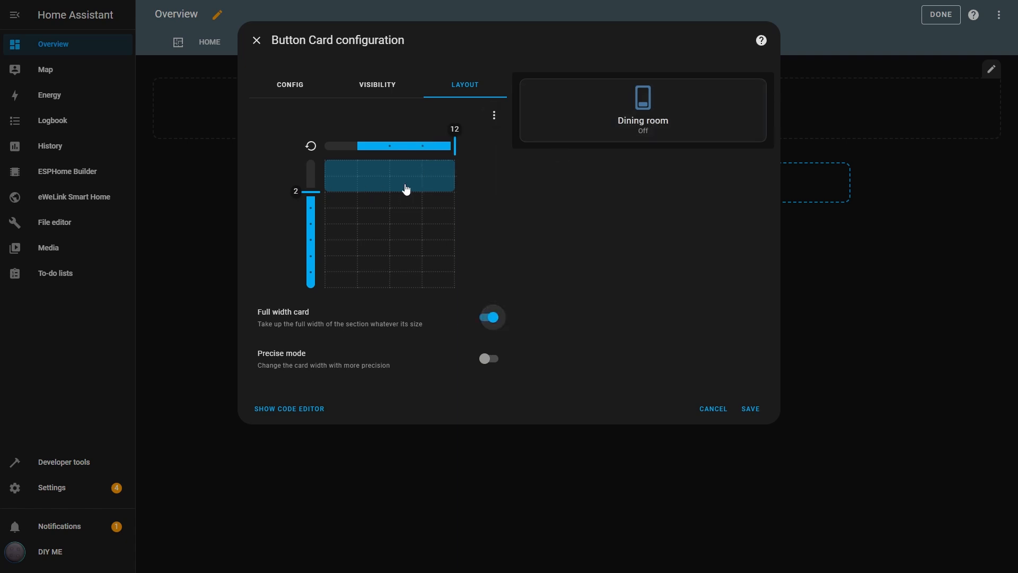
left_click_drag(316, 193, 320, 289)
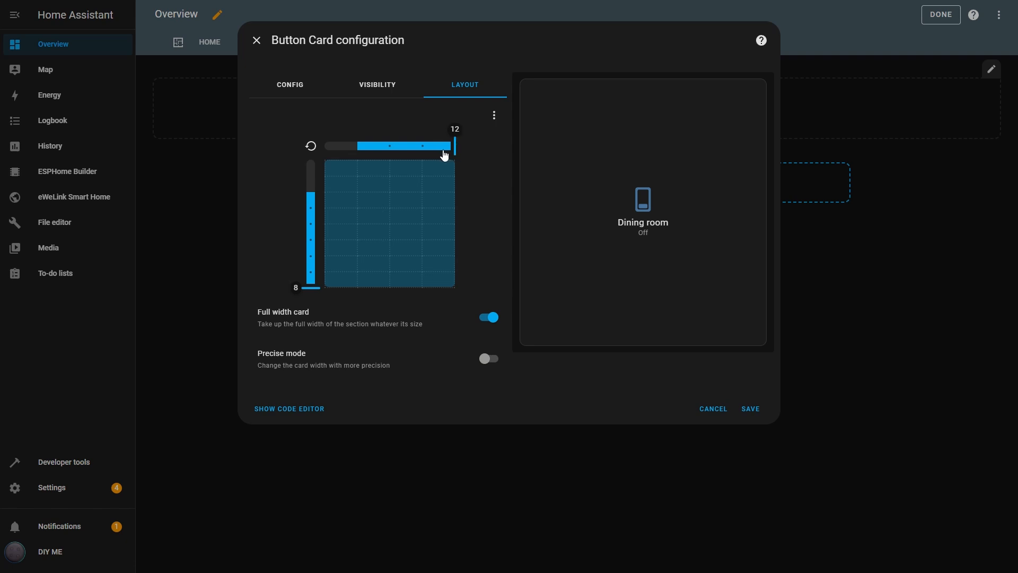
- Replace full width with a Precise-mode width of 12 columns and save the card
left_click(426, 148)
left_click(389, 147)
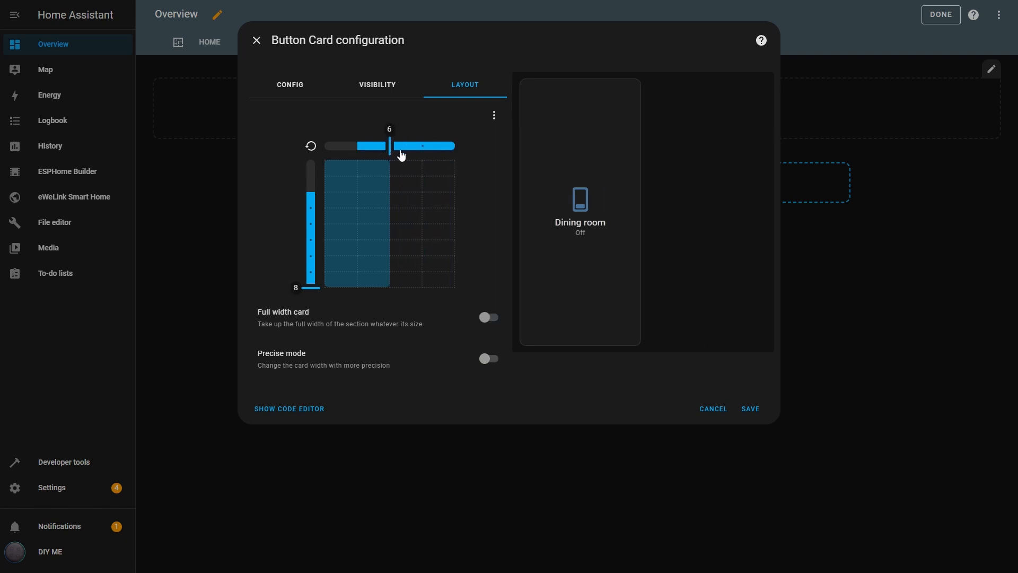
left_click(488, 358)
left_click_drag(389, 147, 454, 147)
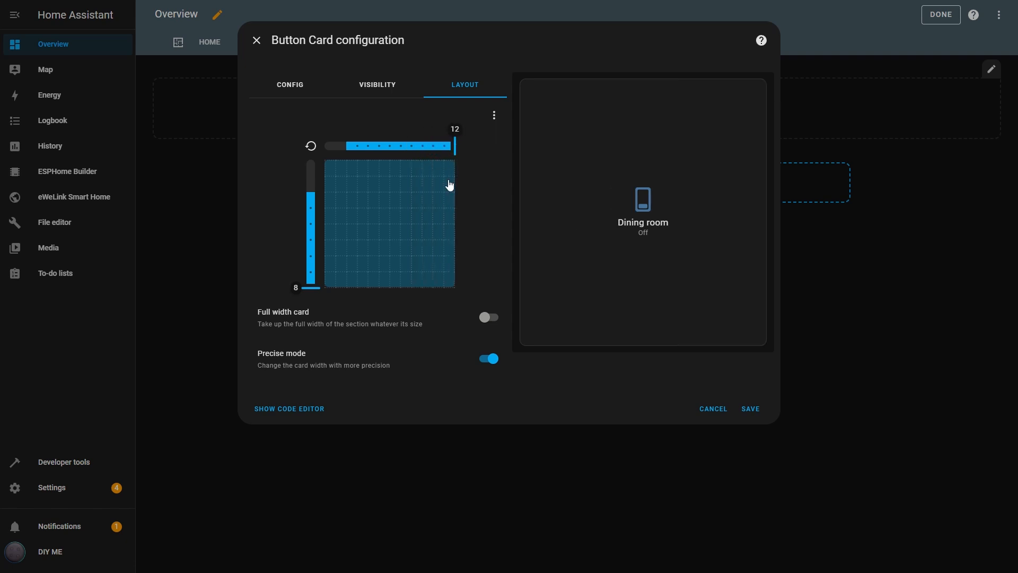
left_click(750, 407)
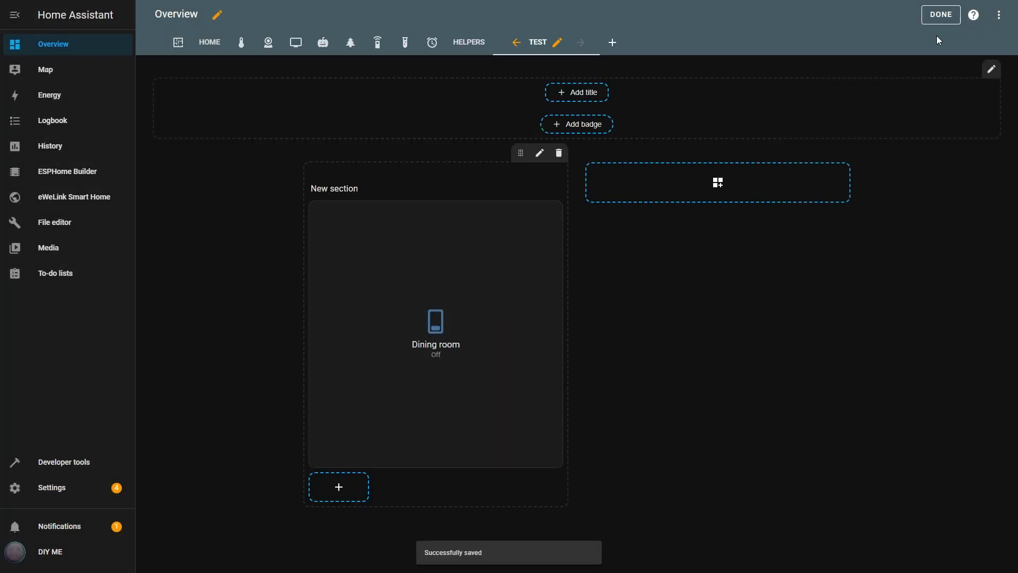
- Leave dashboard edit mode
left_click(940, 14)
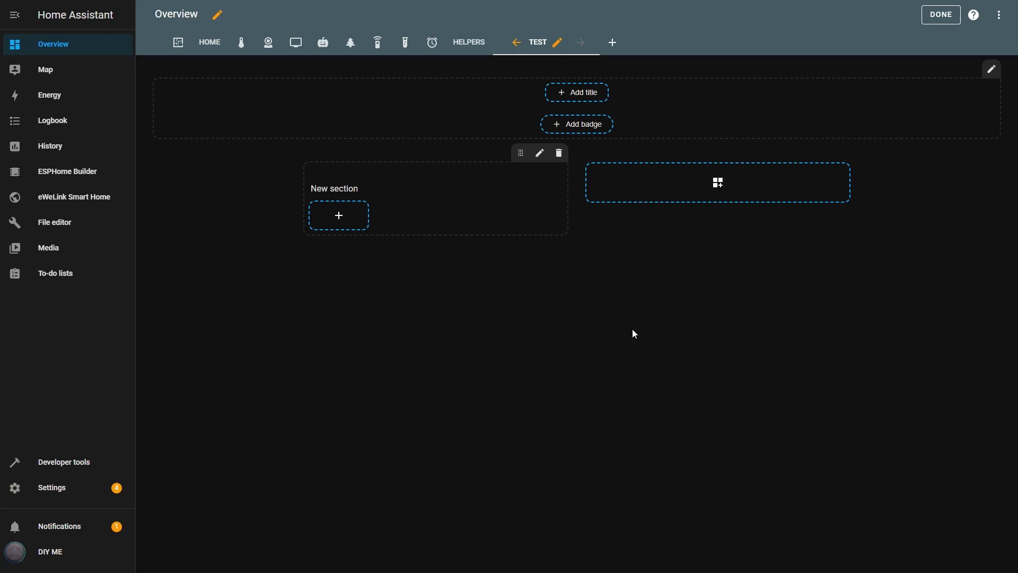
- Add a Tile card to the section with Dining room as its entity
left_click(354, 222)
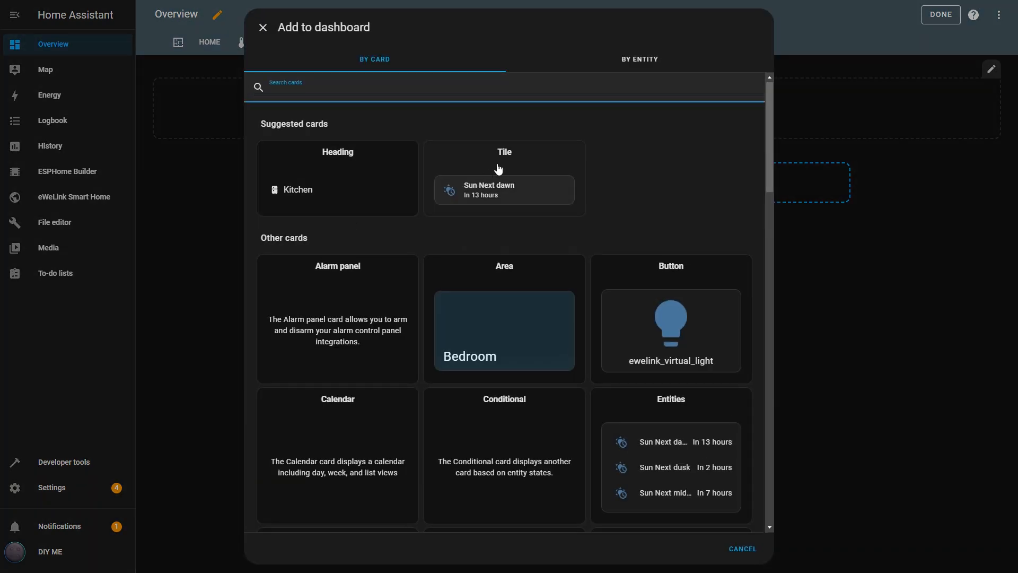
left_click(499, 169)
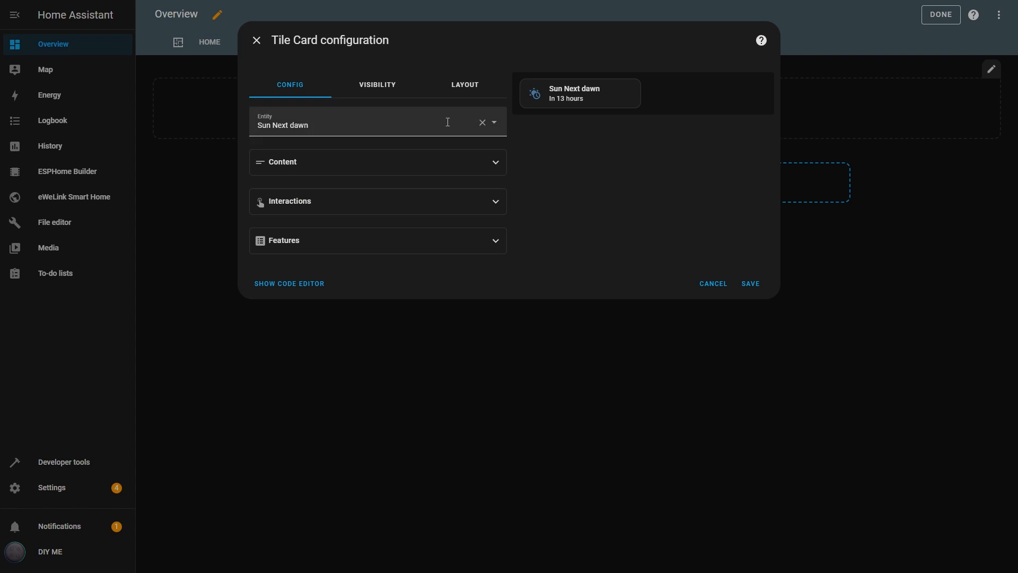
left_click(482, 123)
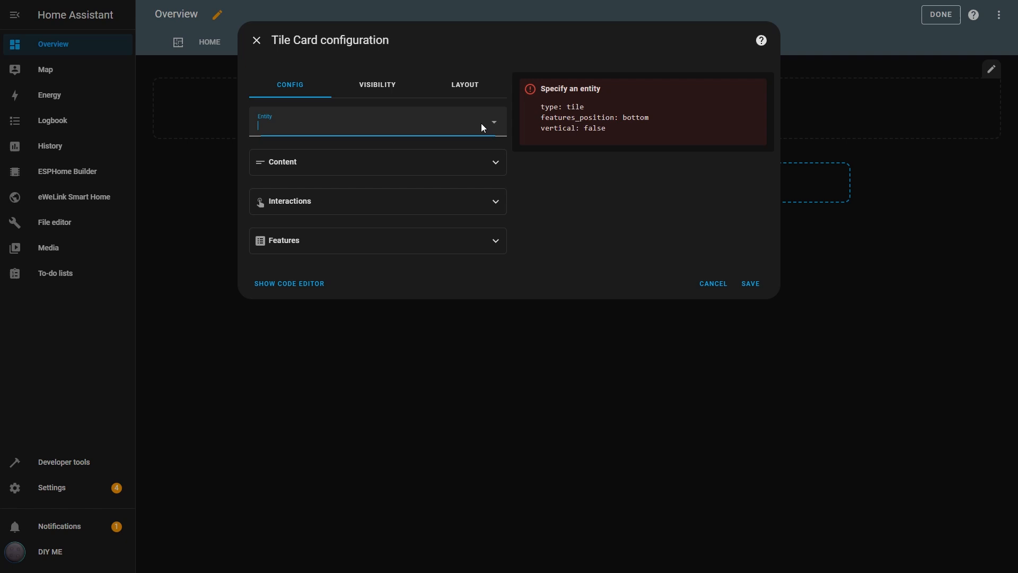
type("dini")
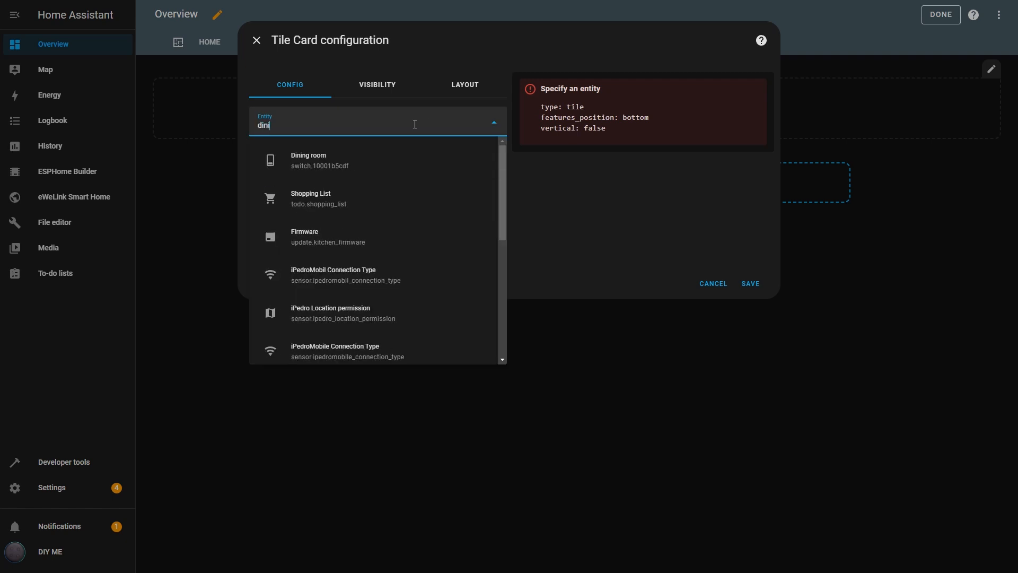
left_click(328, 157)
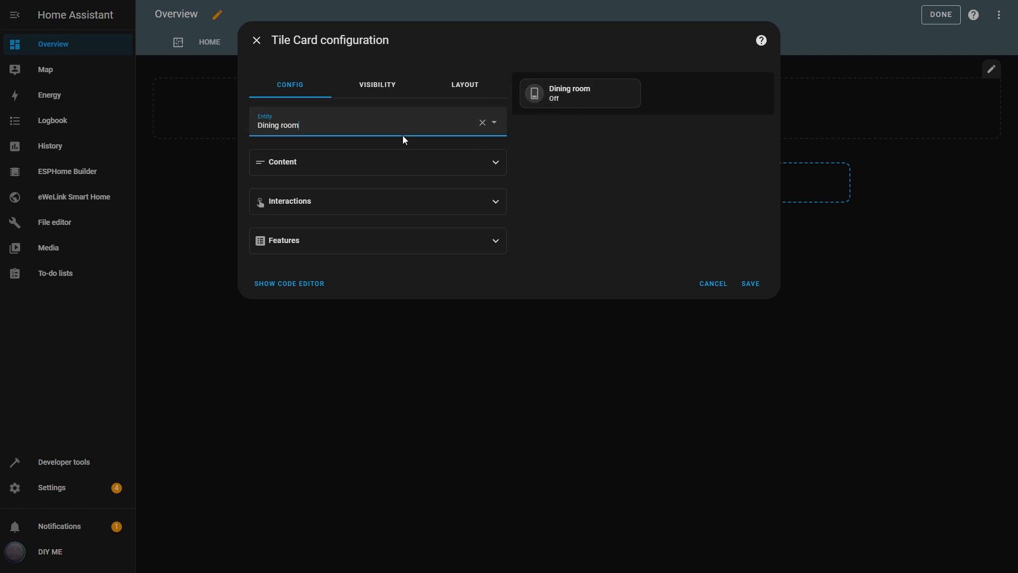
- Name the tile Dining and set its color to Green
left_click(500, 166)
left_click(362, 193)
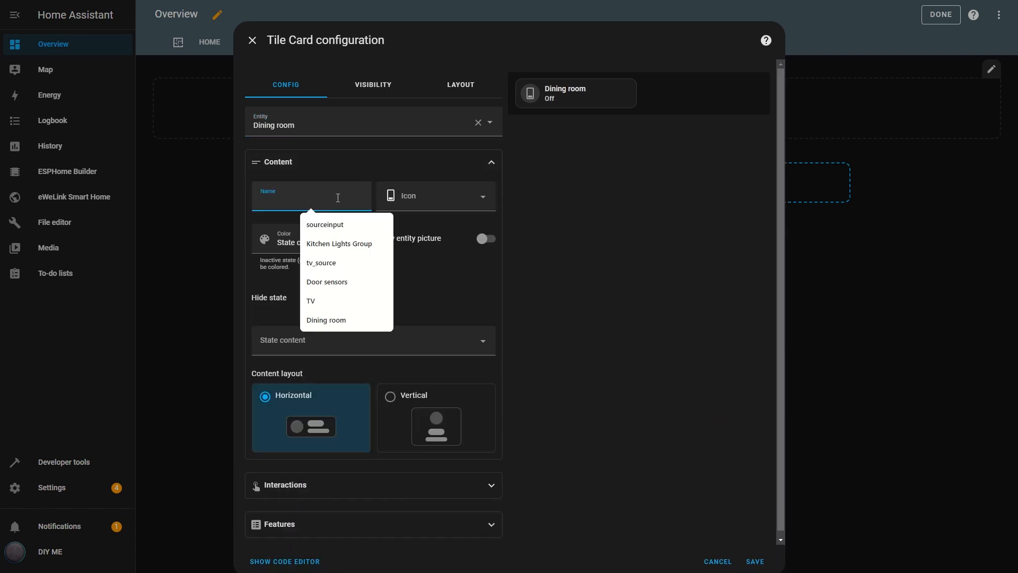
type("Dinin")
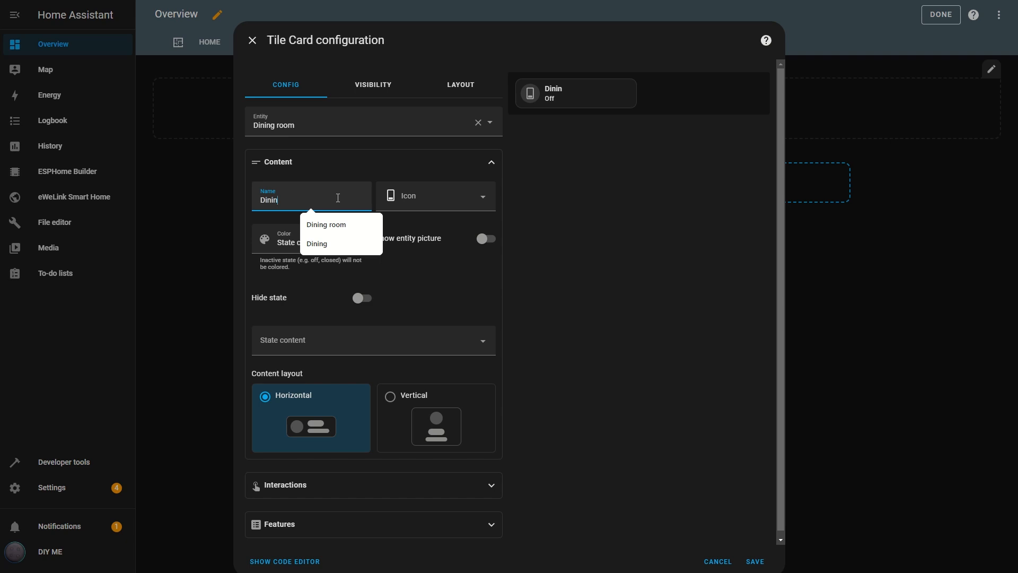
type("g")
left_click(460, 280)
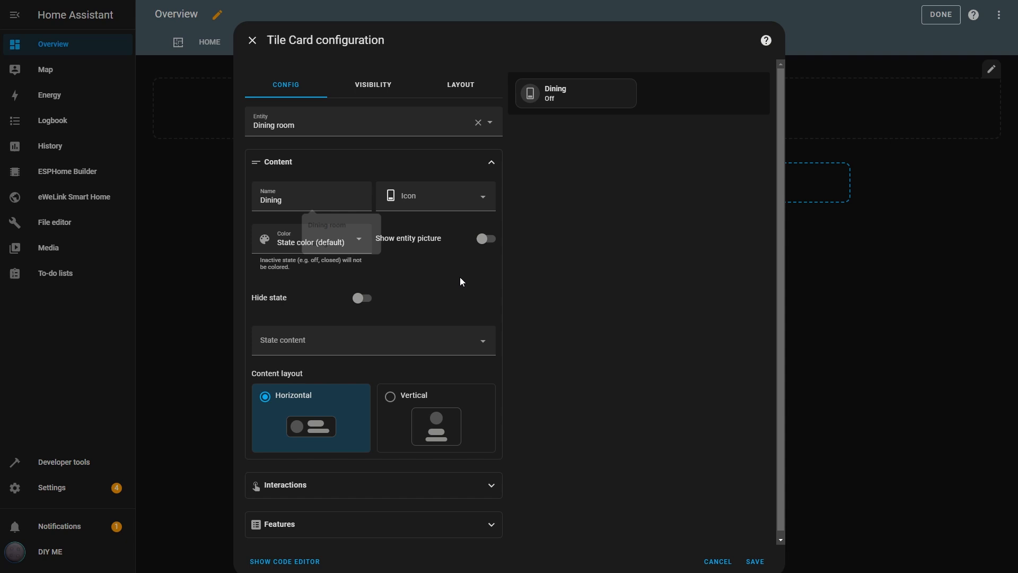
left_click(488, 203)
type("mdi:toggle-switch-v")
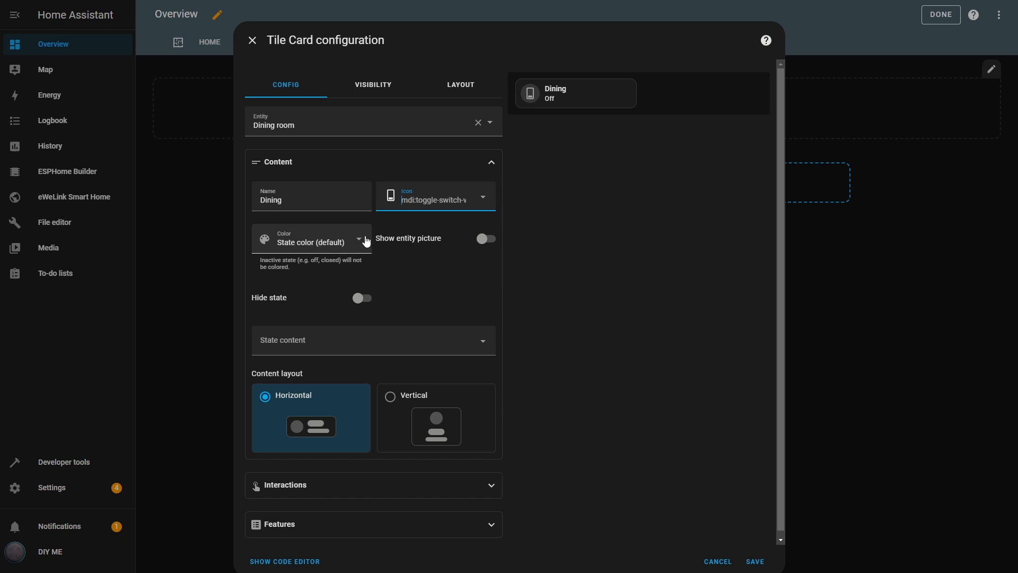
left_click(363, 242)
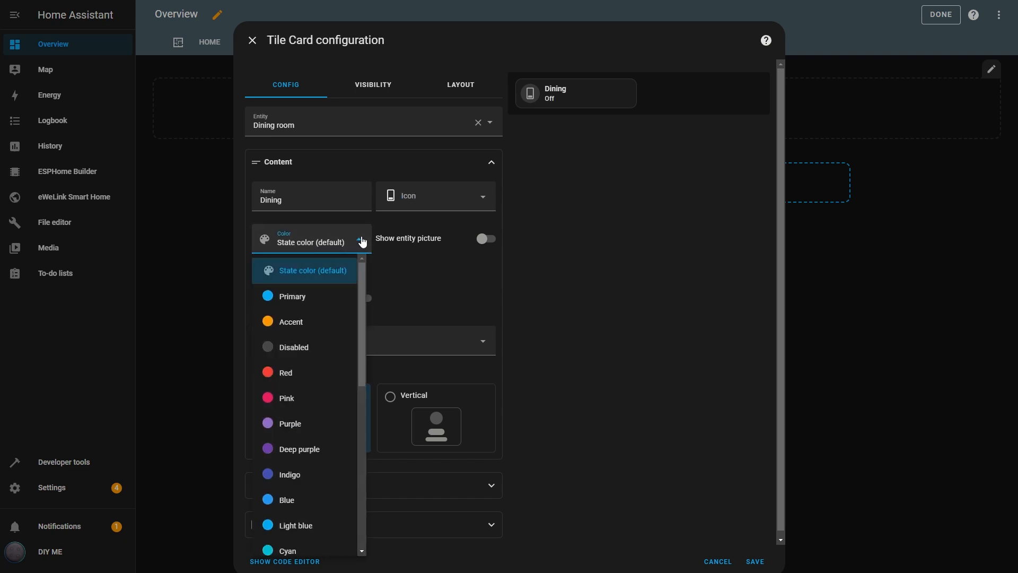
scroll(313, 343, "down", 3)
scroll(313, 342, "down", 3)
scroll(313, 342, "down", 2)
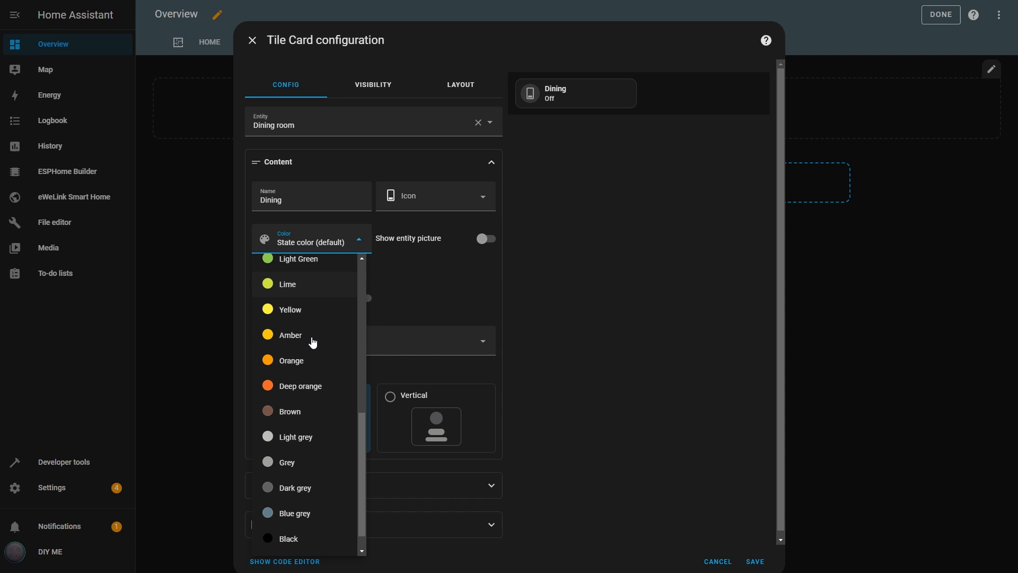
scroll(312, 342, "up", 2)
left_click(288, 286)
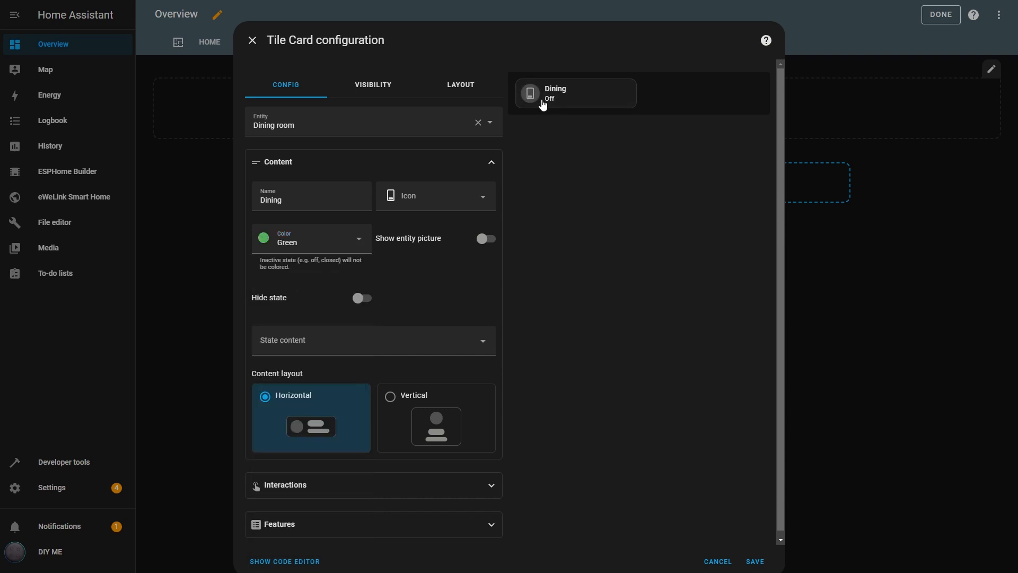
- From the preview tile, turn the Dining room switch on and then off to check the tile lights up
left_click(543, 103)
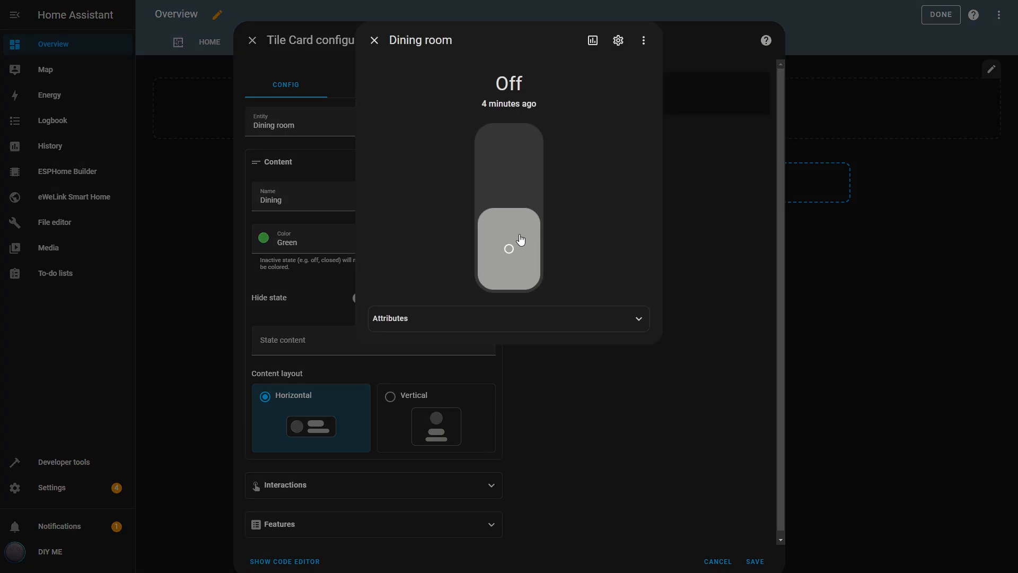
left_click(520, 239)
left_click(374, 40)
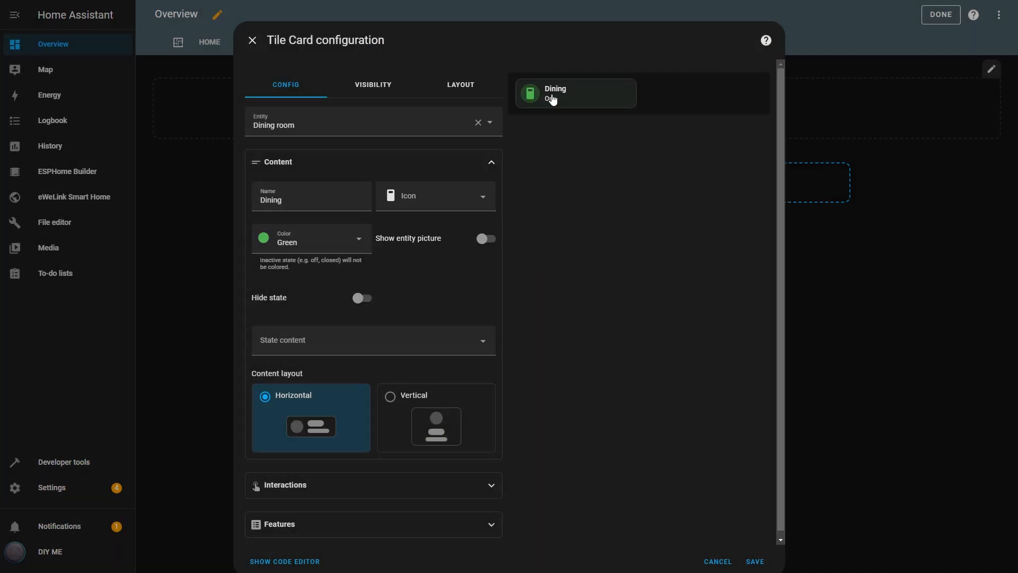
left_click(557, 99)
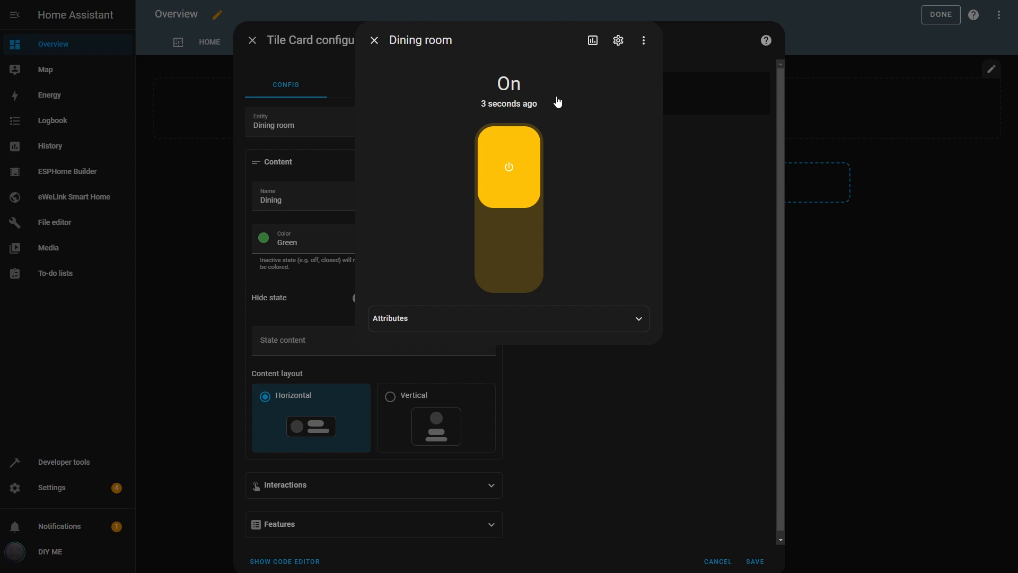
left_click(509, 167)
left_click(373, 40)
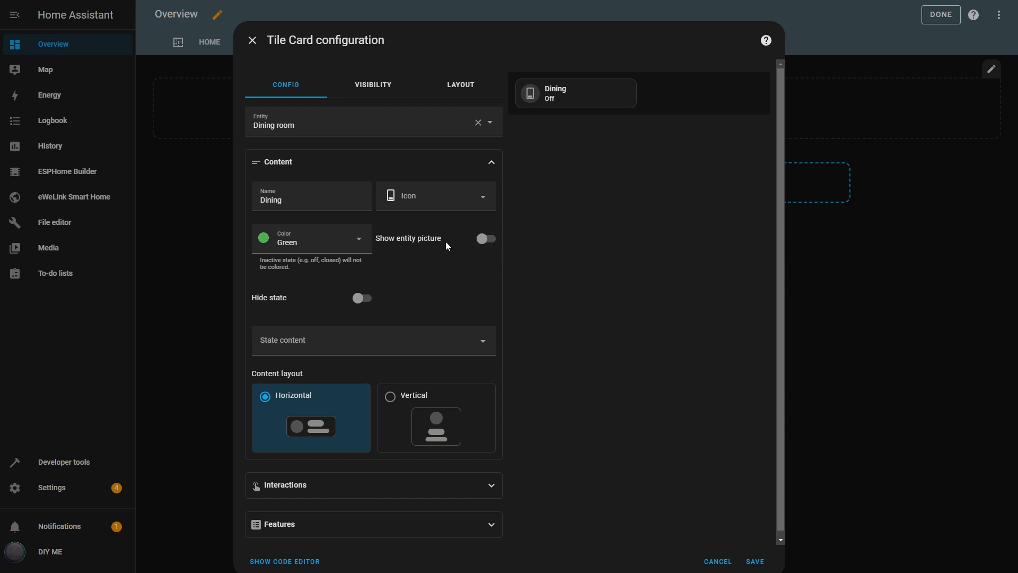
left_click(492, 241)
left_click(478, 122)
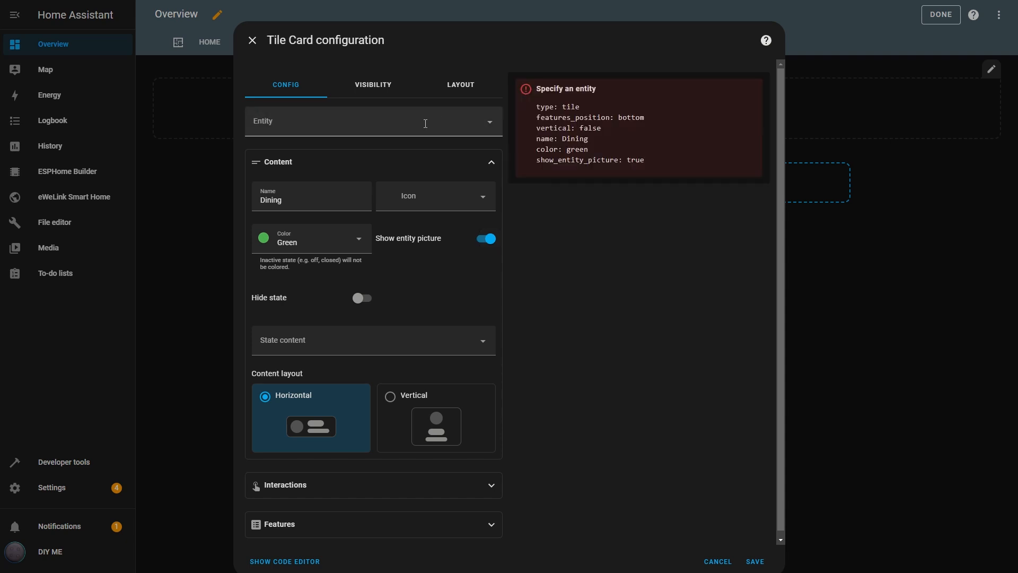
type("eewe")
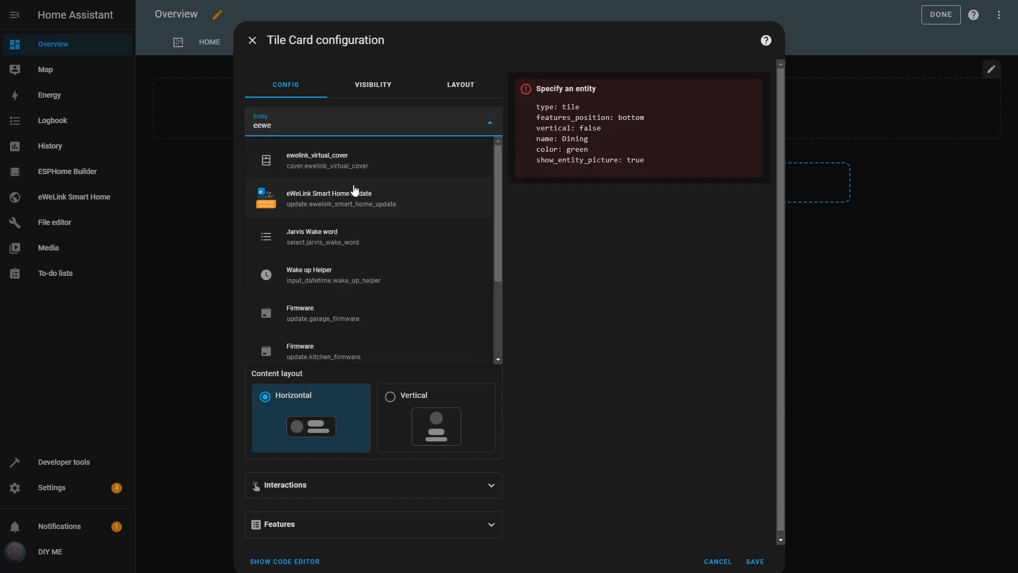
left_click(355, 197)
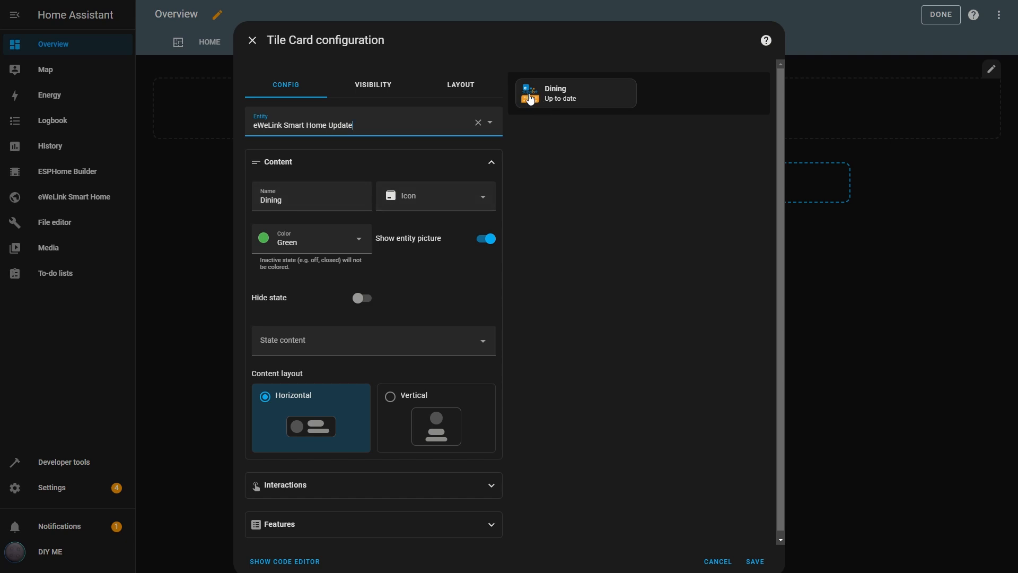
left_click(486, 239)
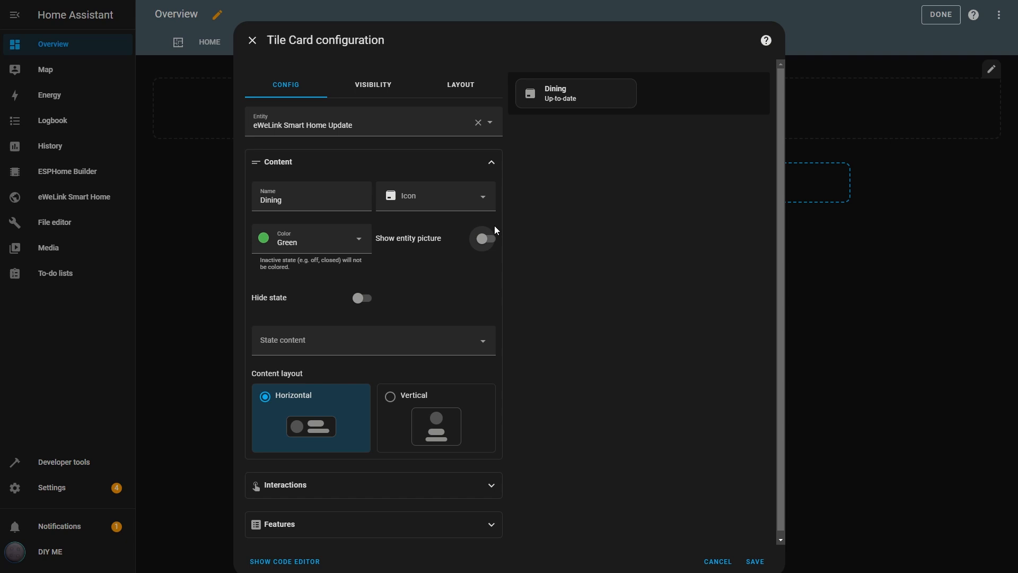
left_click(494, 244)
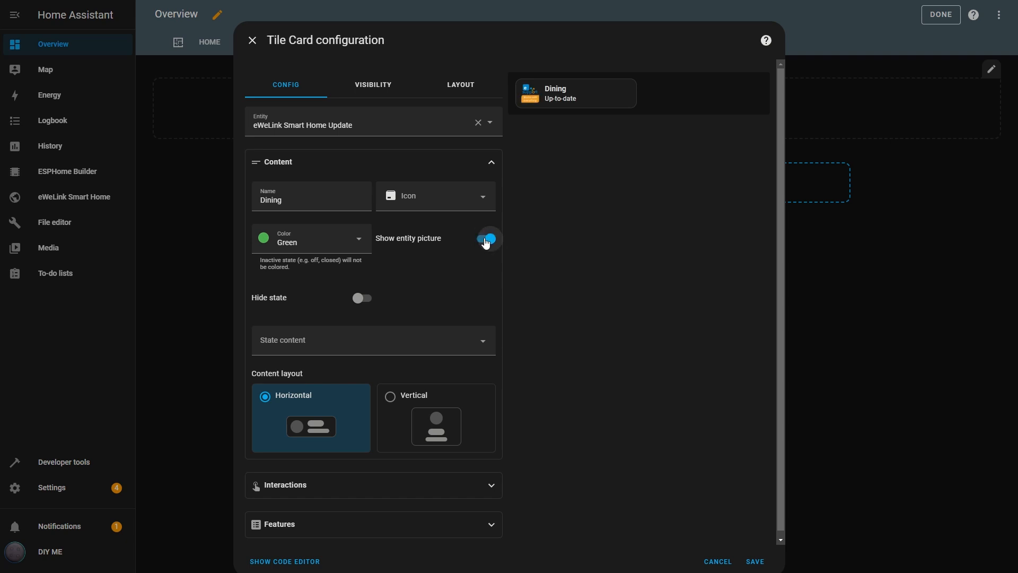
left_click(486, 240)
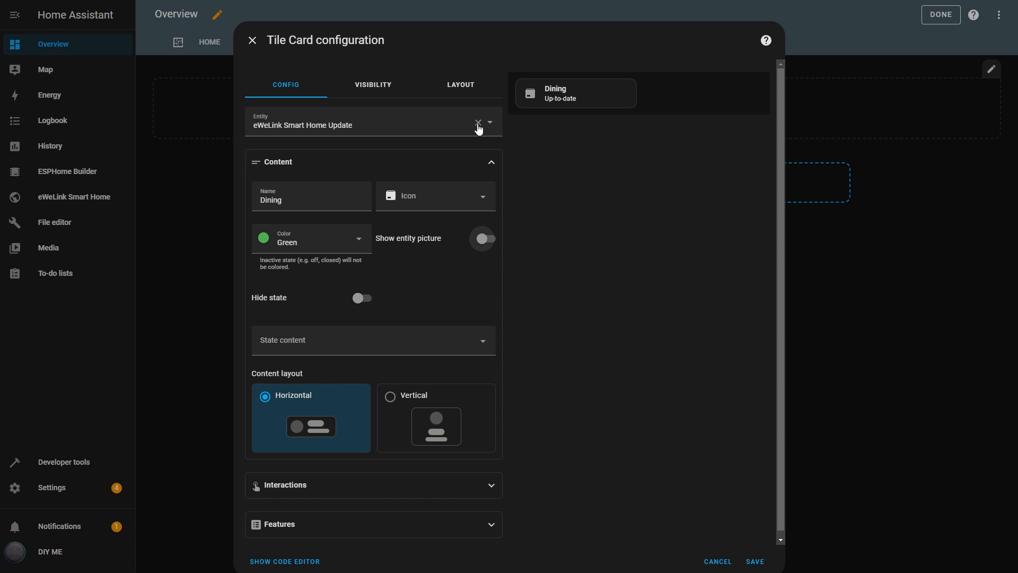
left_click(480, 125)
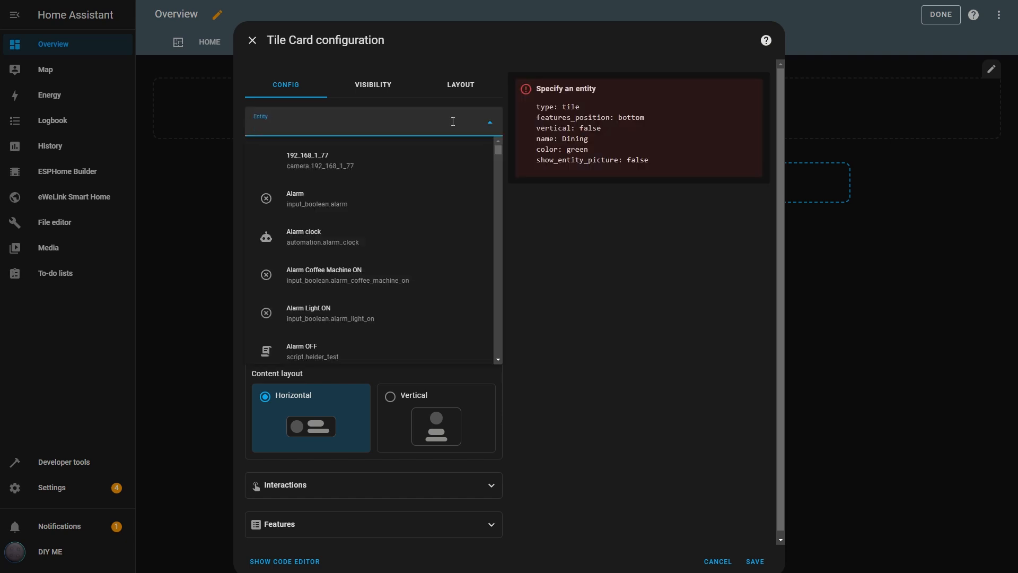
type("dini")
left_click(357, 160)
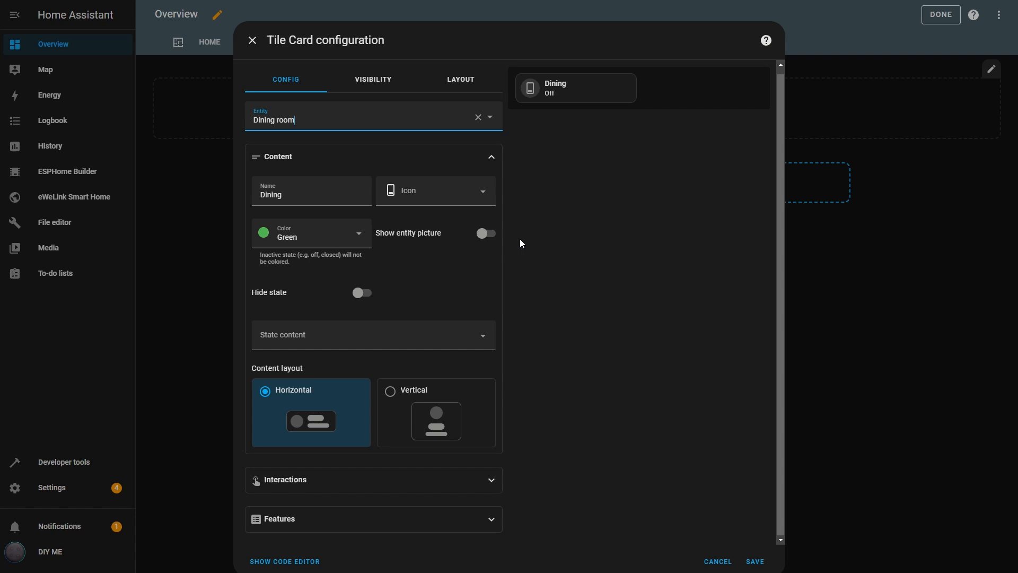
- Toggle Hide state on and off, then add State to the tile's state content
left_click(361, 293)
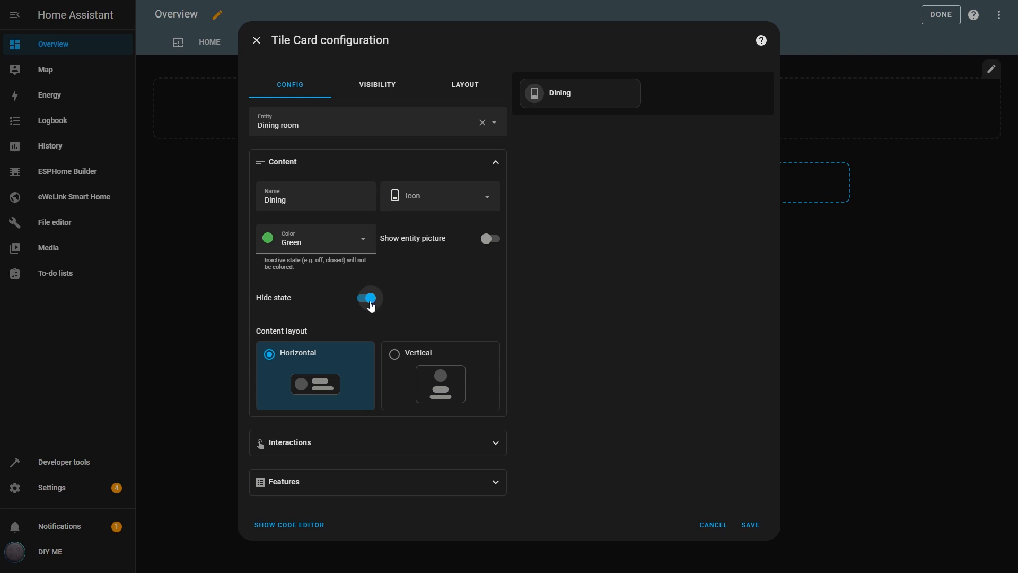
left_click(370, 299)
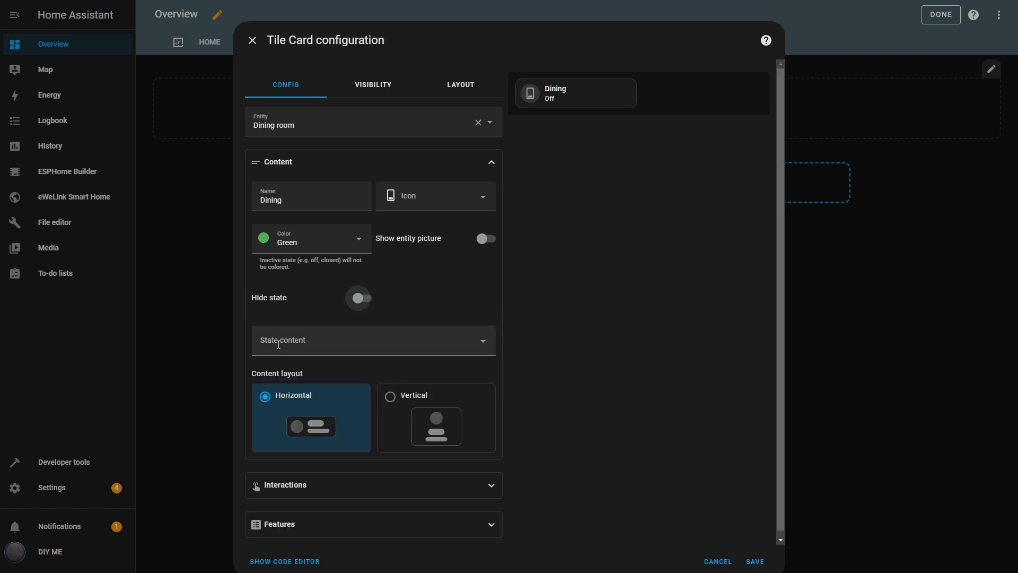
scroll(521, 254, "down", 1)
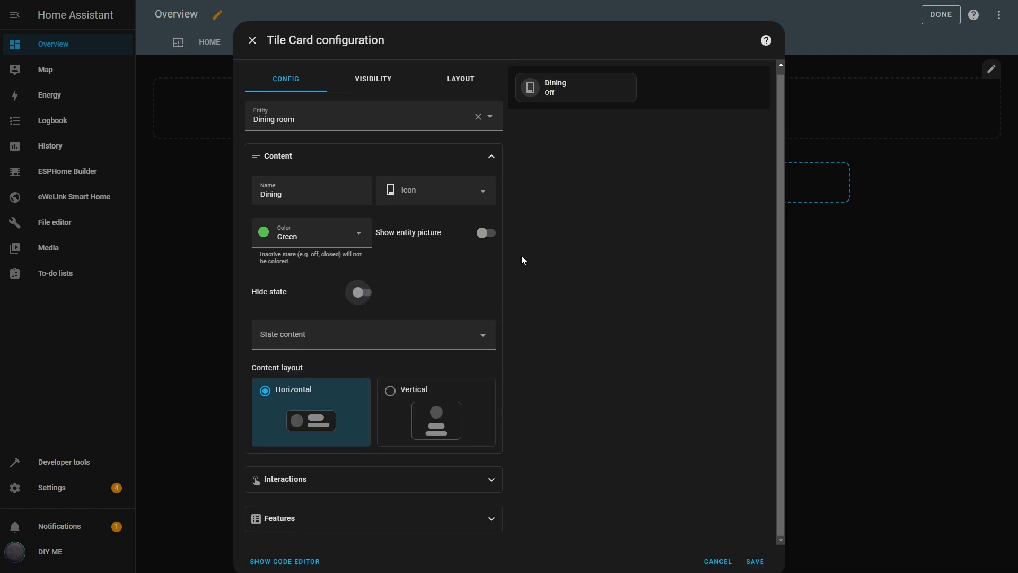
left_click(485, 341)
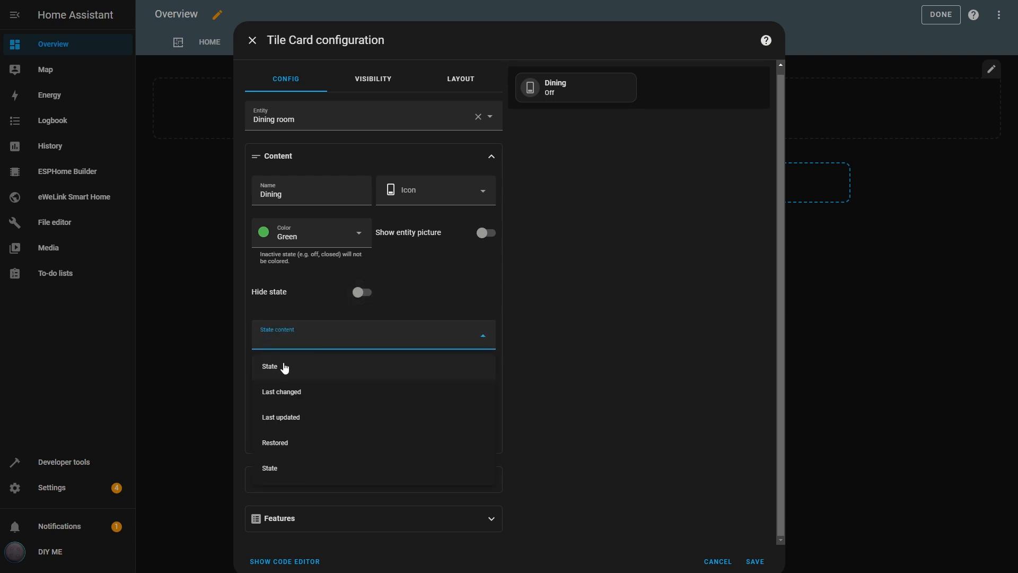
left_click(284, 367)
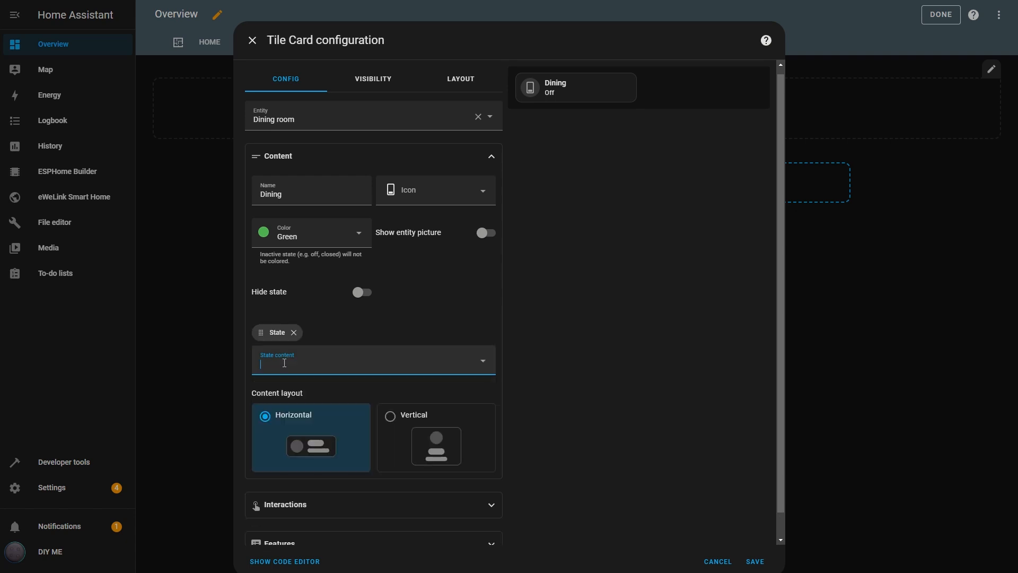
- Try Last changed and Last updated as state content, then remove them leaving State only
left_click(482, 363)
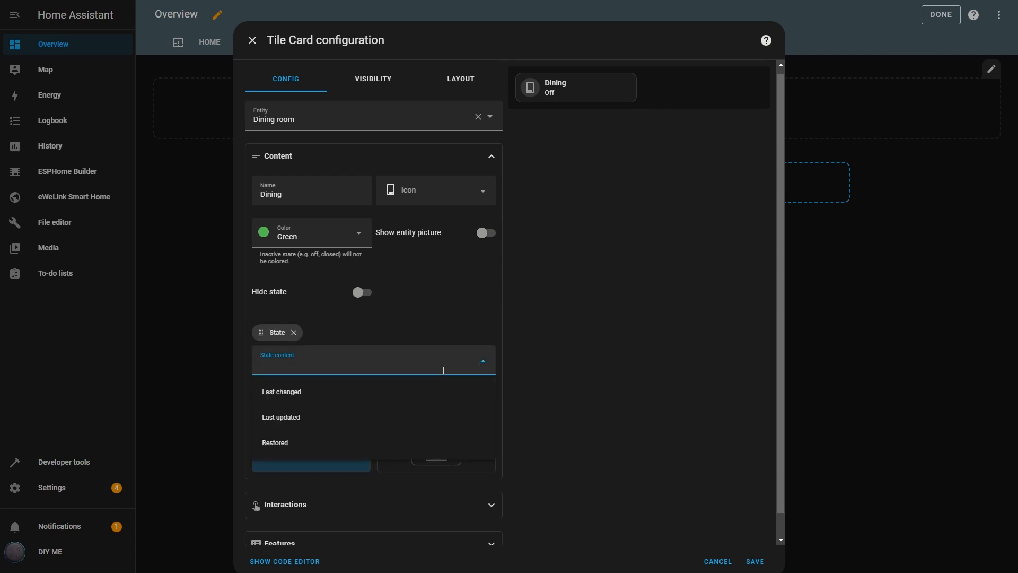
left_click(282, 392)
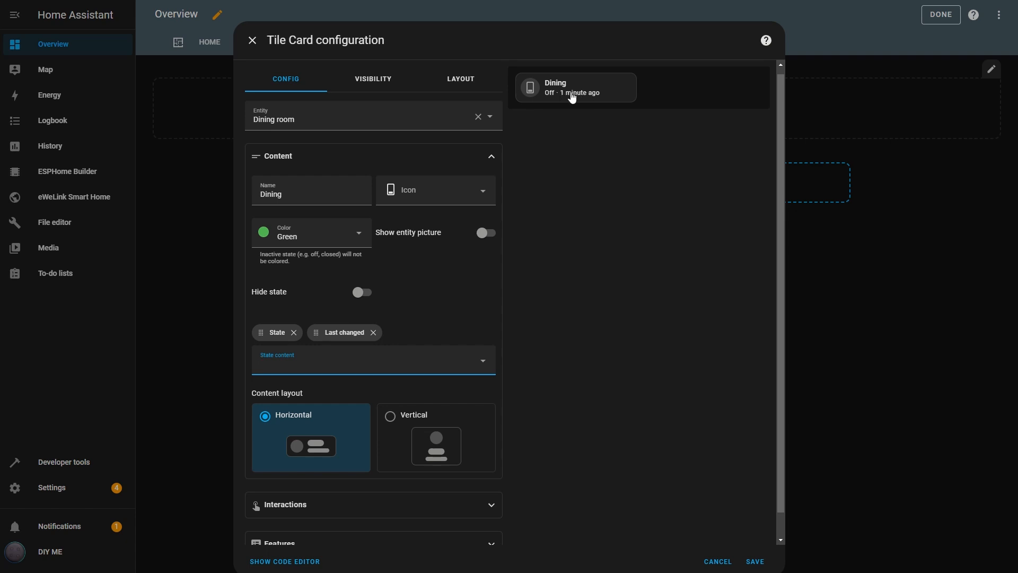
left_click(482, 362)
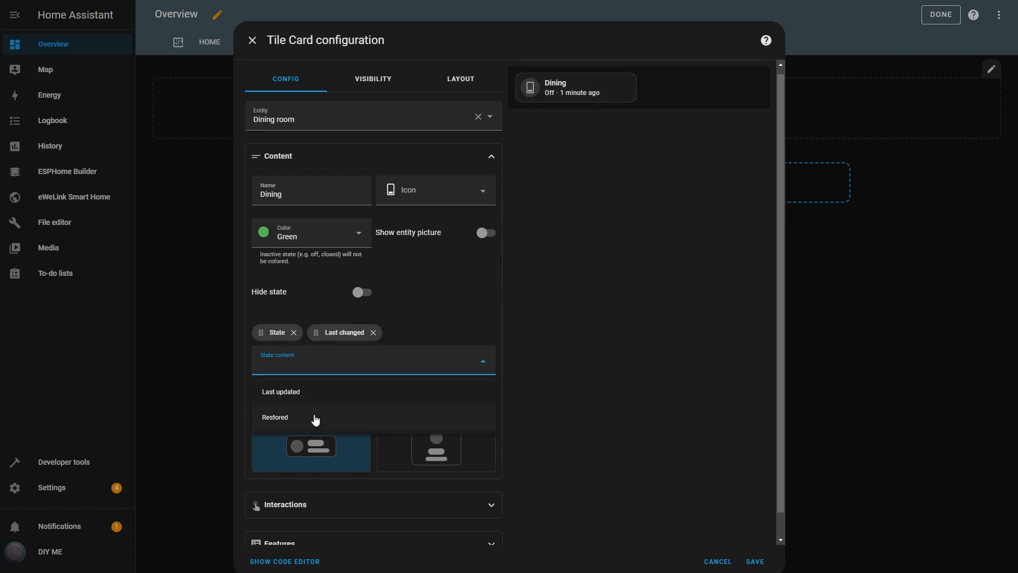
left_click(291, 393)
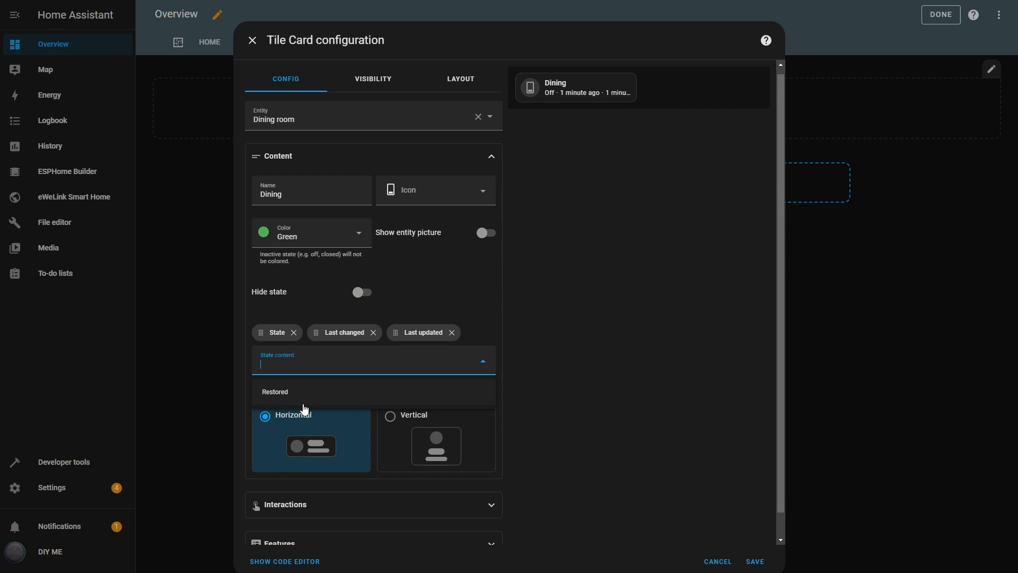
left_click(373, 332)
left_click(373, 332)
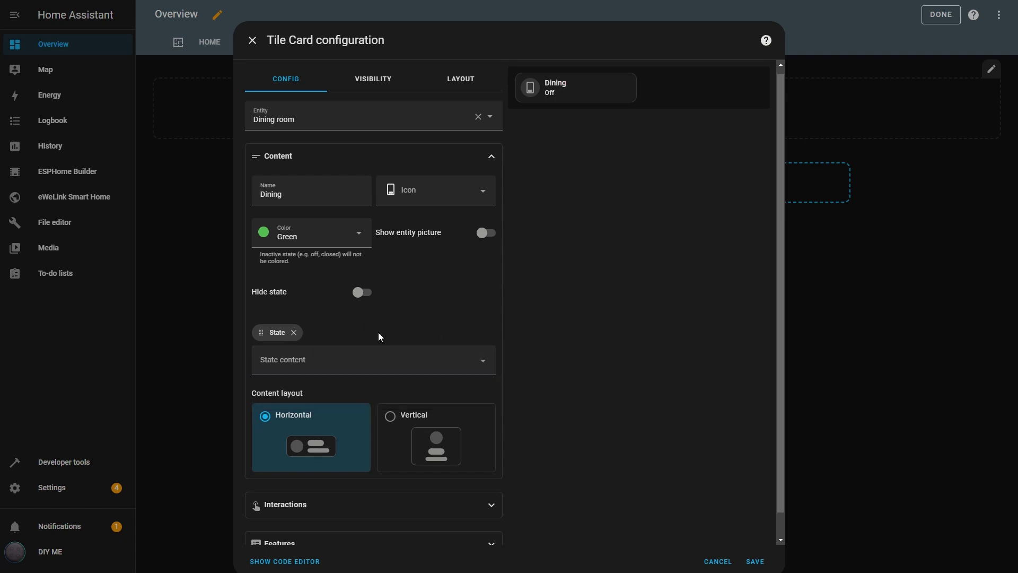
- Switch the tile's entity to Living room TV and add Volume to its state content
left_click(478, 118)
type("living")
left_click(302, 163)
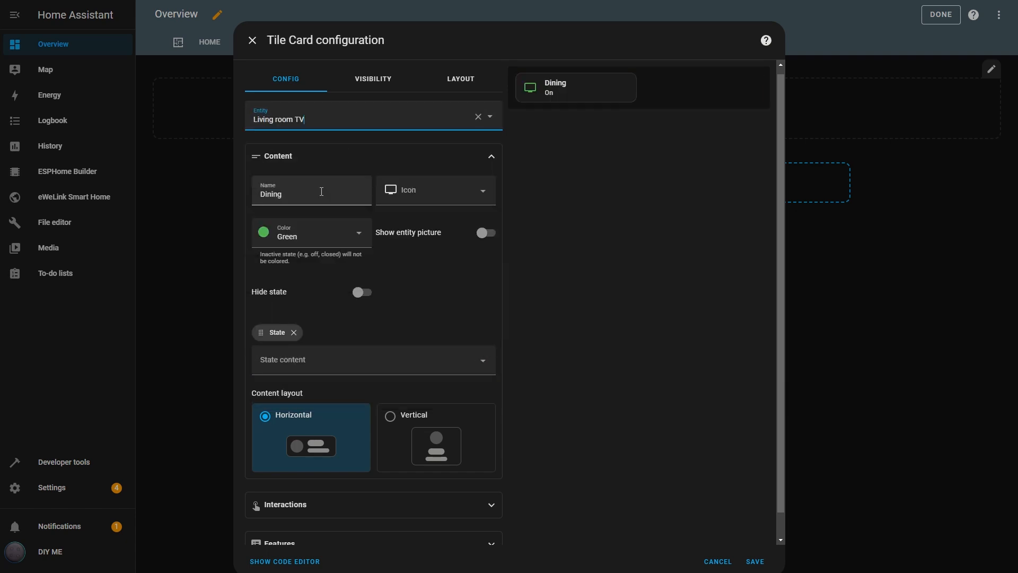
left_click(370, 359)
left_click(323, 475)
- Add then remove Sound output, and try Vertical before returning to the Horizontal content layout
left_click(483, 363)
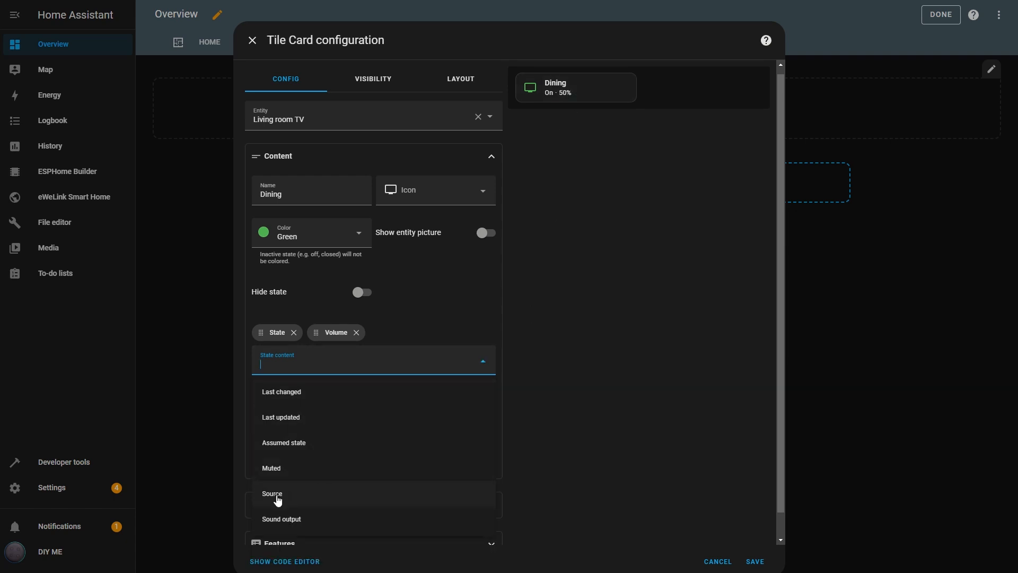
left_click(286, 519)
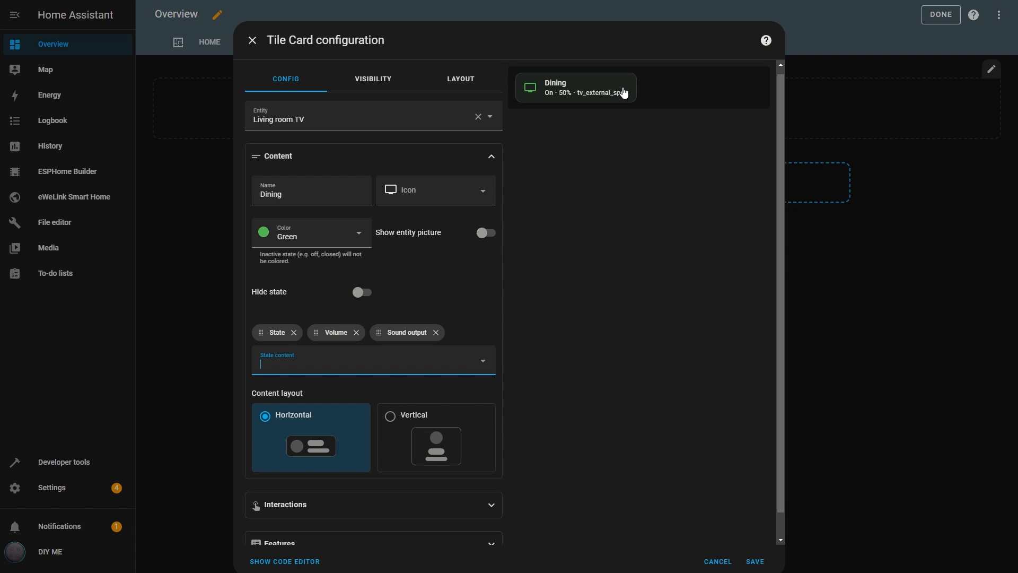
left_click(481, 362)
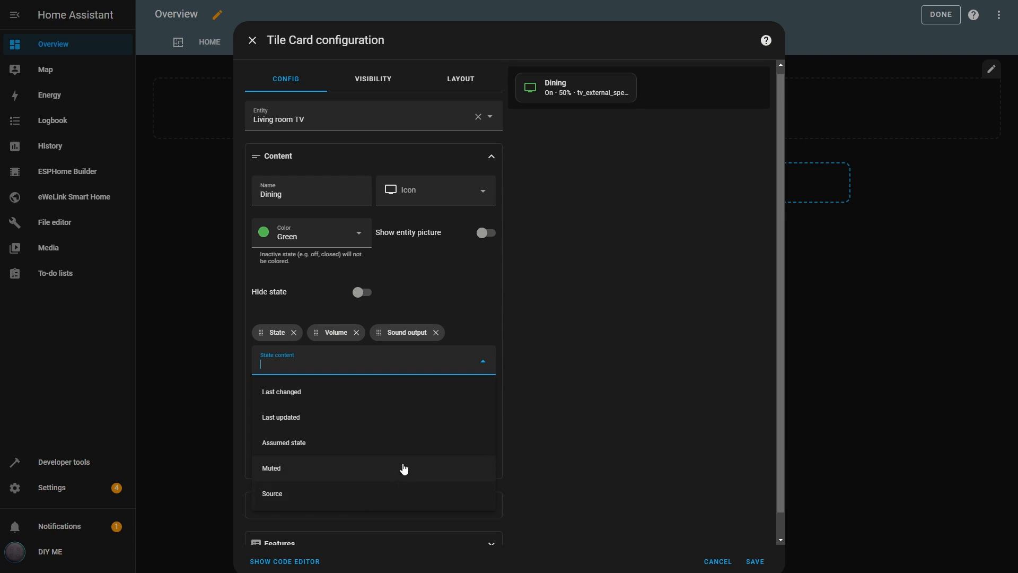
left_click(435, 331)
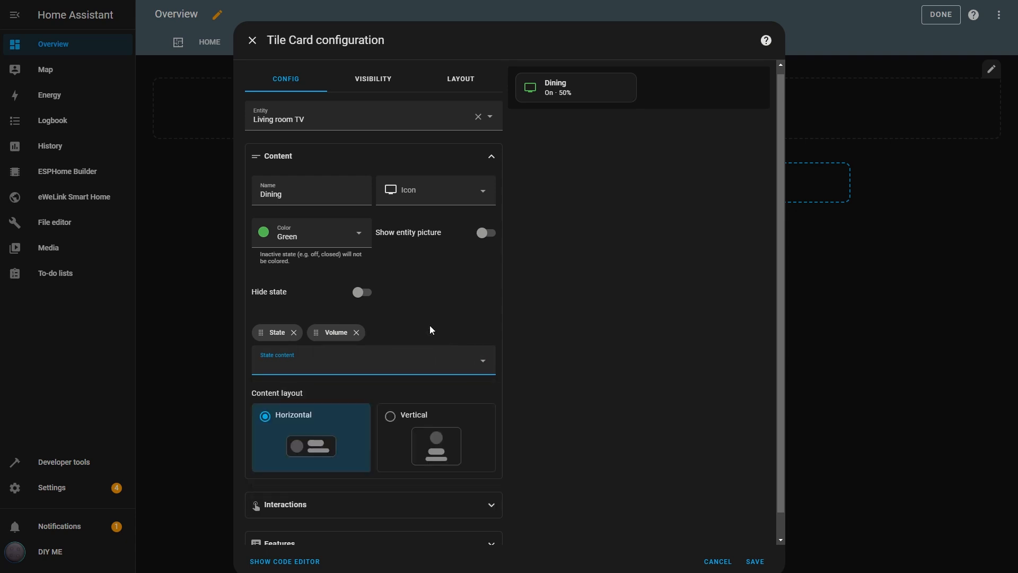
scroll(466, 329, "down", 1)
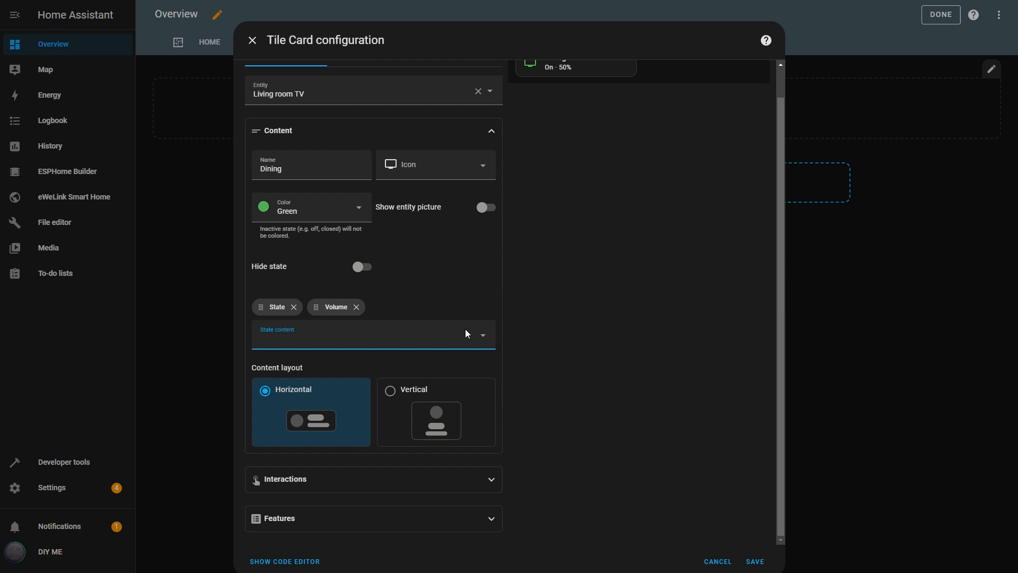
left_click(391, 390)
scroll(478, 319, "up", 1)
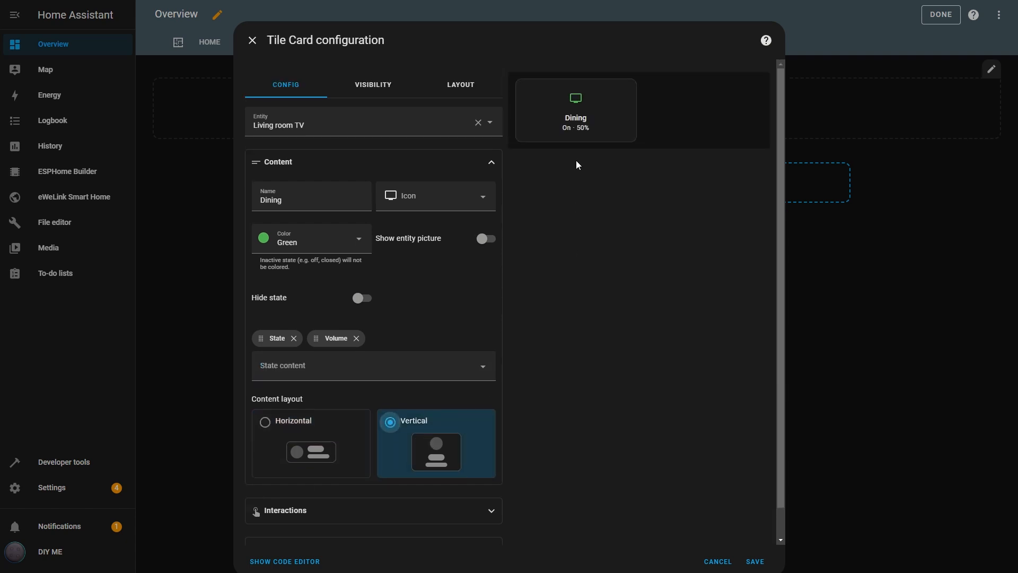
scroll(398, 414, "down", 1)
left_click(266, 389)
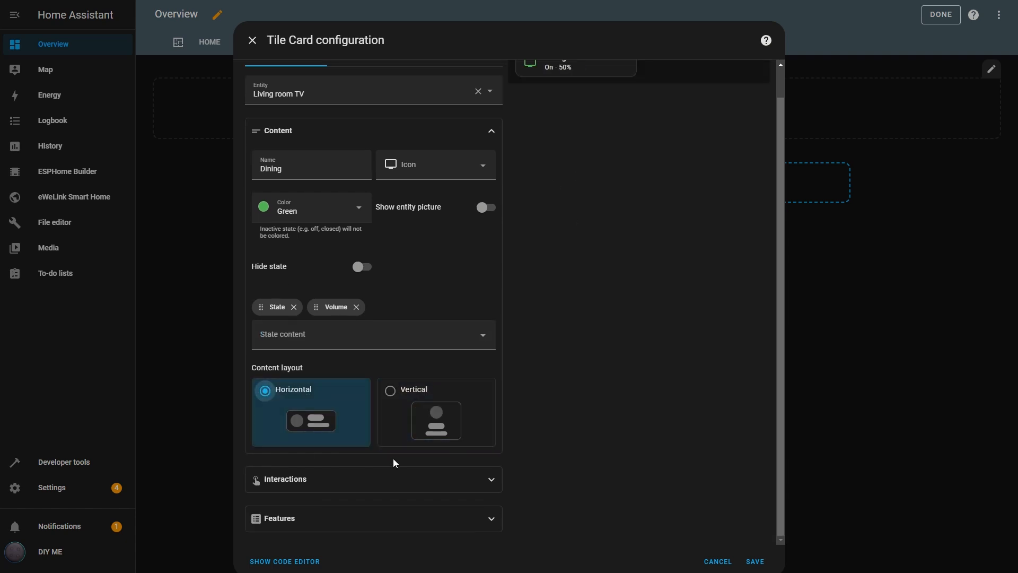
- Set the Dining tile's tap behavior to Toggle instead of opening more info
left_click(491, 478)
scroll(571, 325, "down", 1)
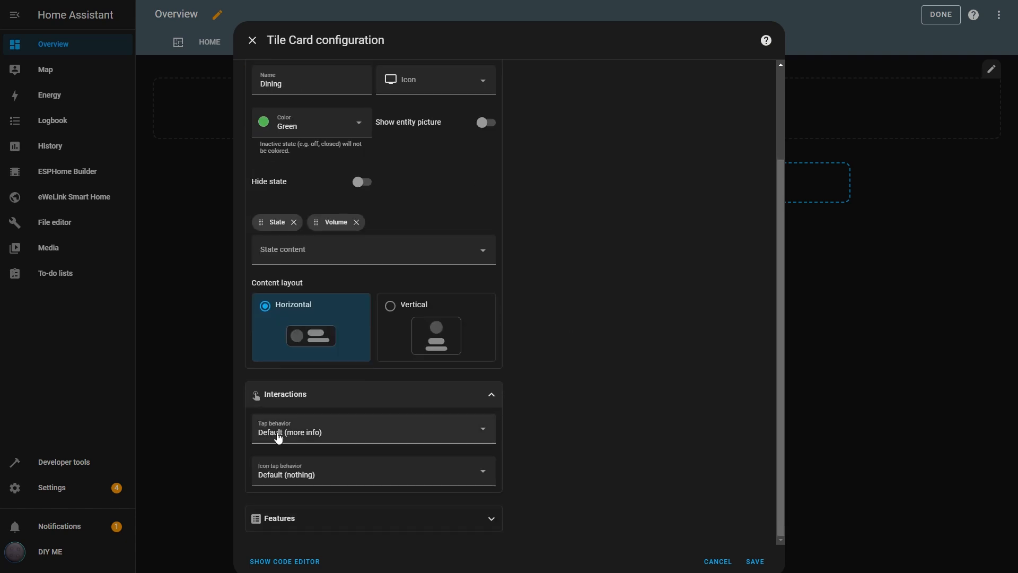
left_click(486, 430)
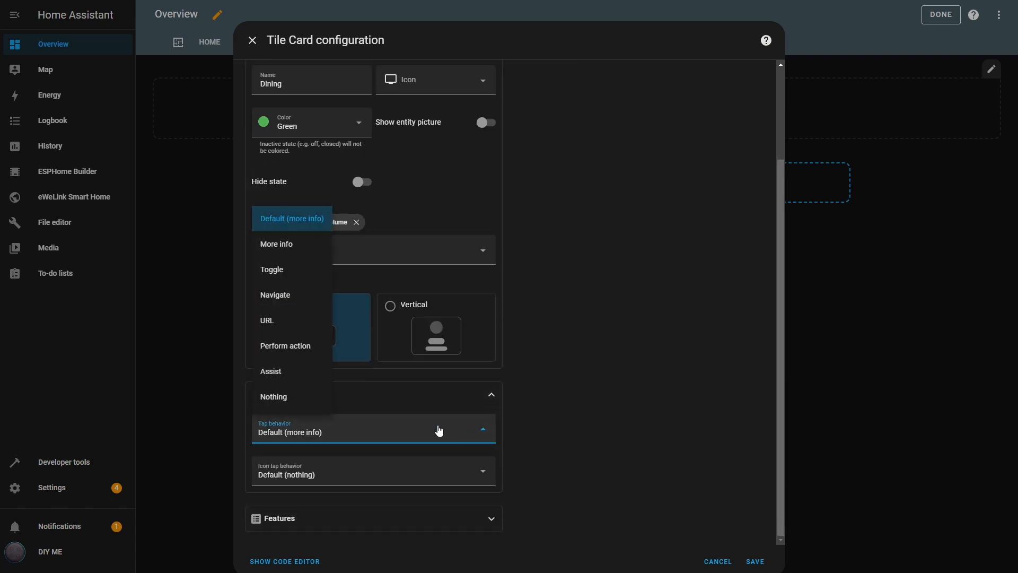
left_click(279, 280)
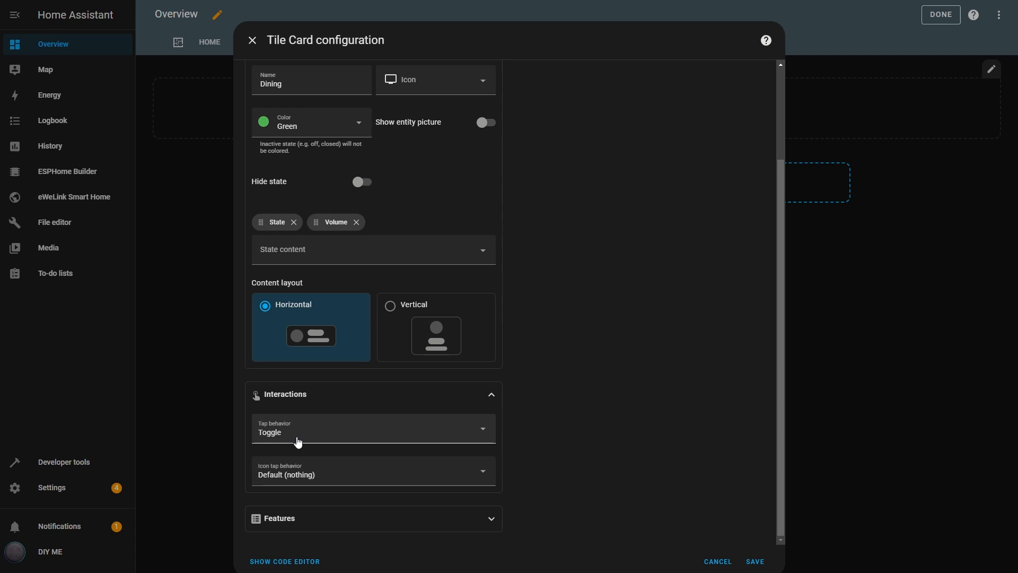
left_click(524, 462)
- Add a Media player volume slider feature to the Dining tile and try it in the preview
left_click(491, 518)
scroll(469, 421, "down", 3)
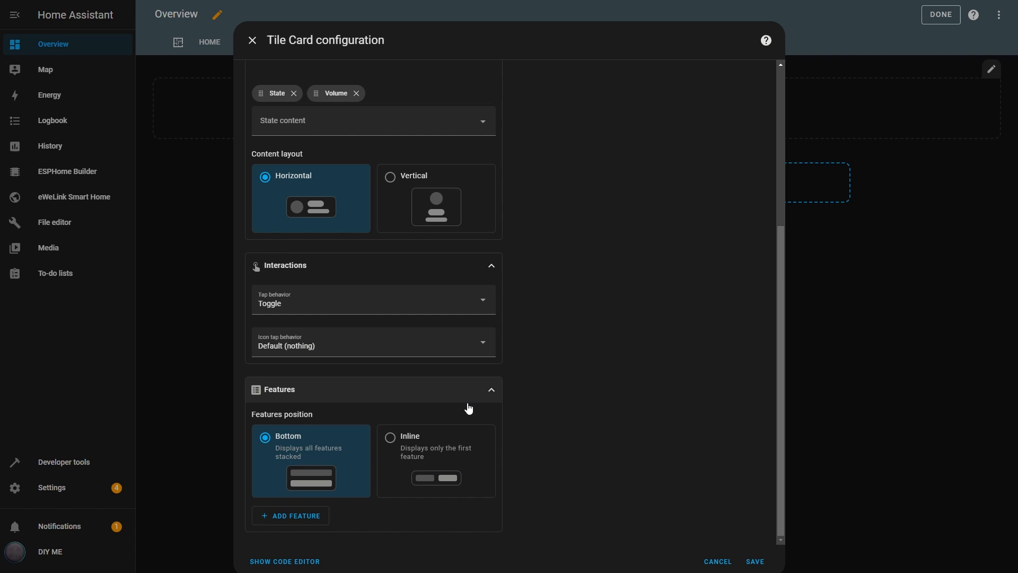
scroll(516, 353, "up", 8)
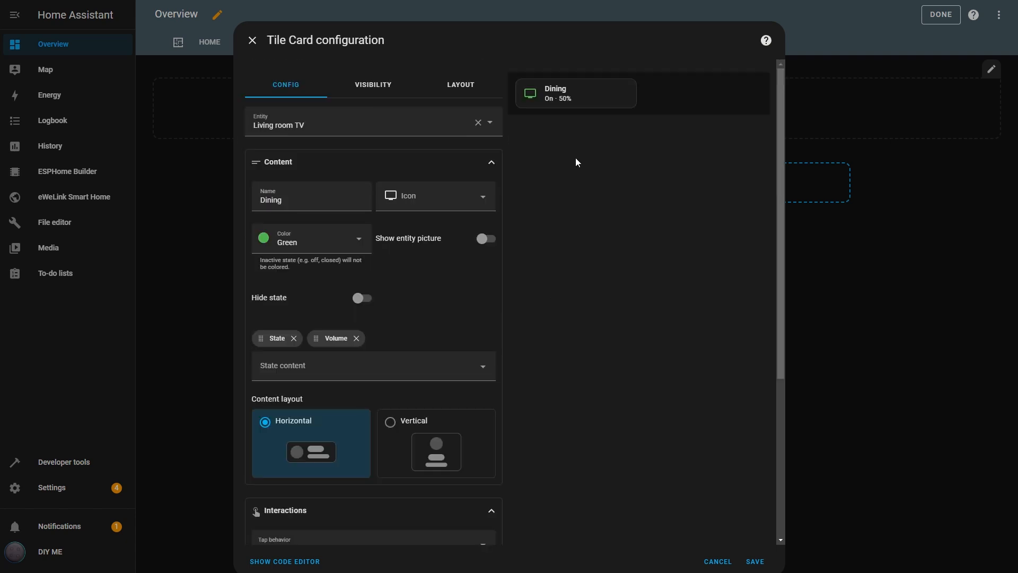
scroll(524, 405, "down", 3)
scroll(532, 423, "down", 2)
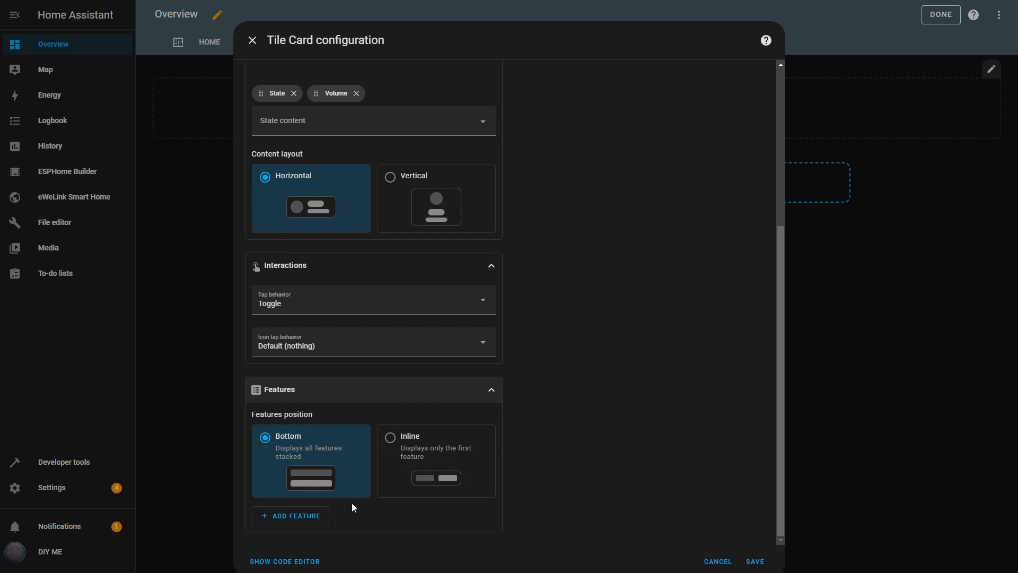
left_click(302, 515)
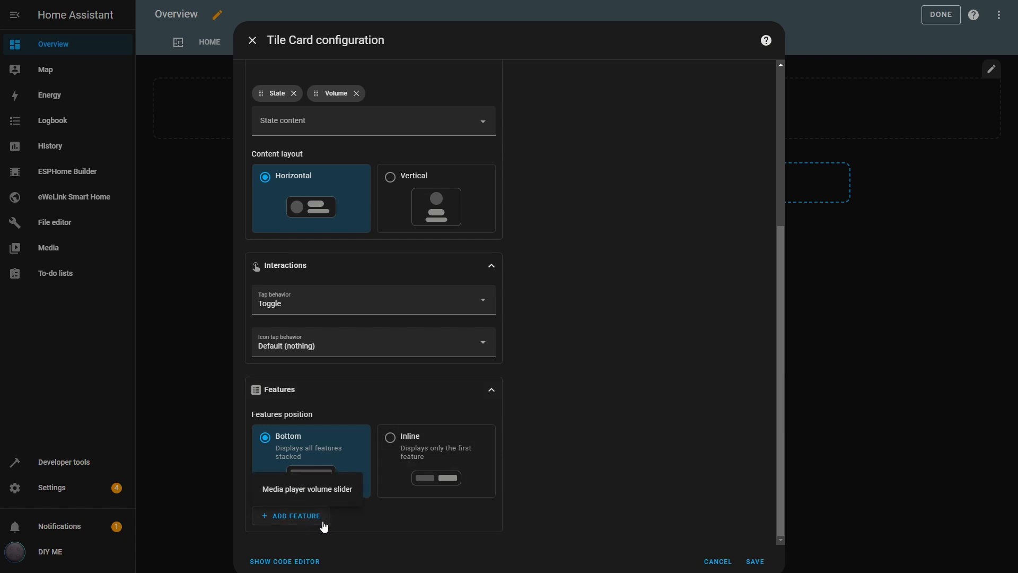
left_click(334, 492)
scroll(642, 375, "up", 5)
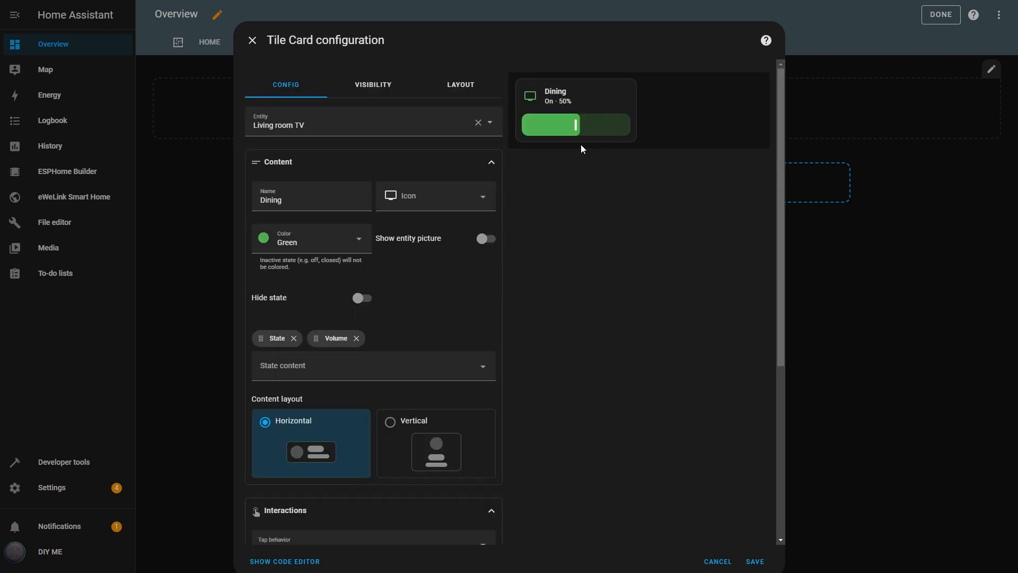
left_click_drag(576, 125, 577, 131)
scroll(553, 394, "down", 5)
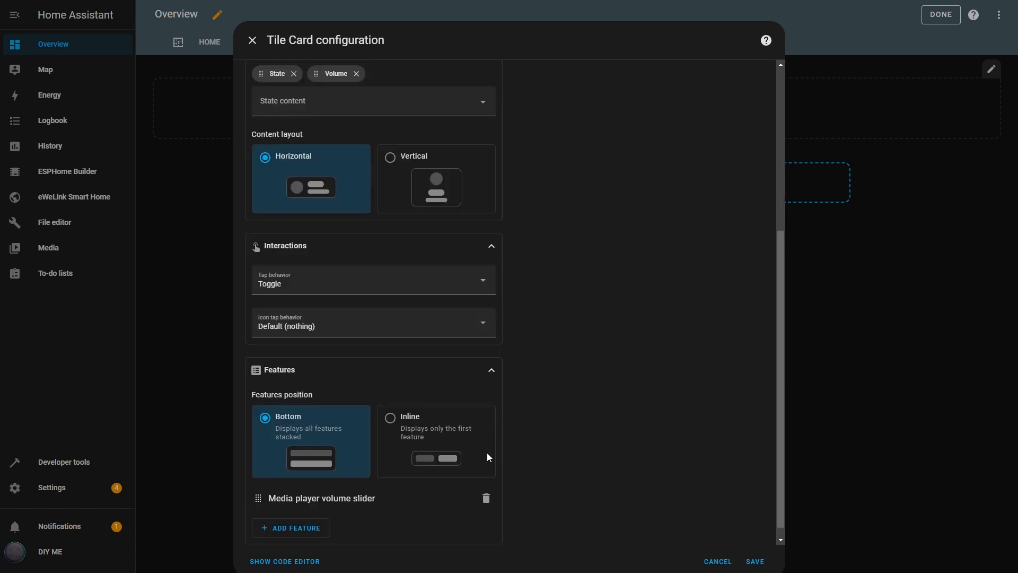
scroll(573, 430, "up", 5)
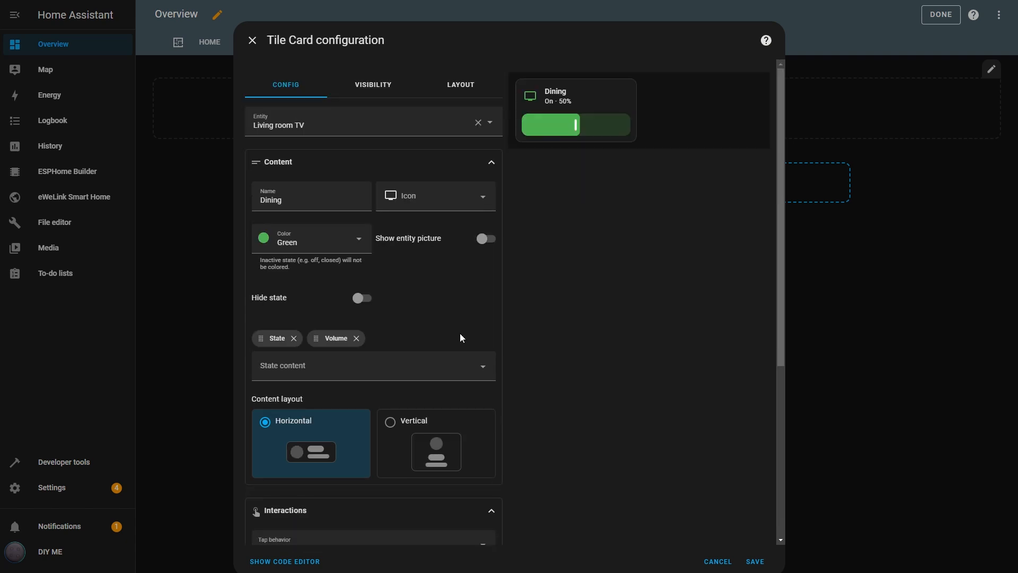
- Change the Dining tile's entity from Living room TV to Dining room
left_click(478, 122)
left_click(370, 126)
type("dini")
left_click(318, 159)
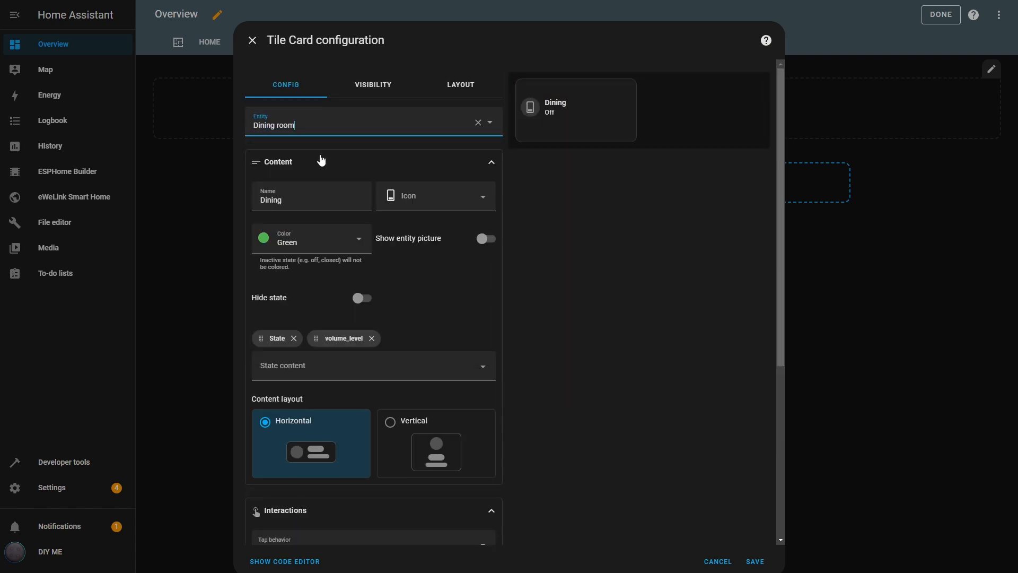
scroll(548, 460, "down", 5)
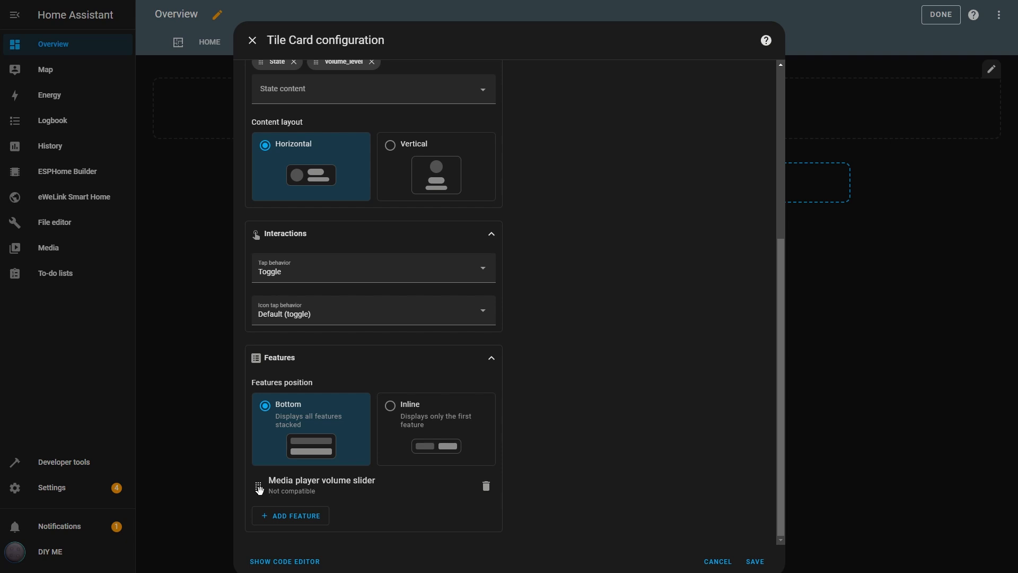
- Replace the volume slider with a Toggle feature and switch Dining room on and off in the preview
left_click(486, 486)
left_click(296, 516)
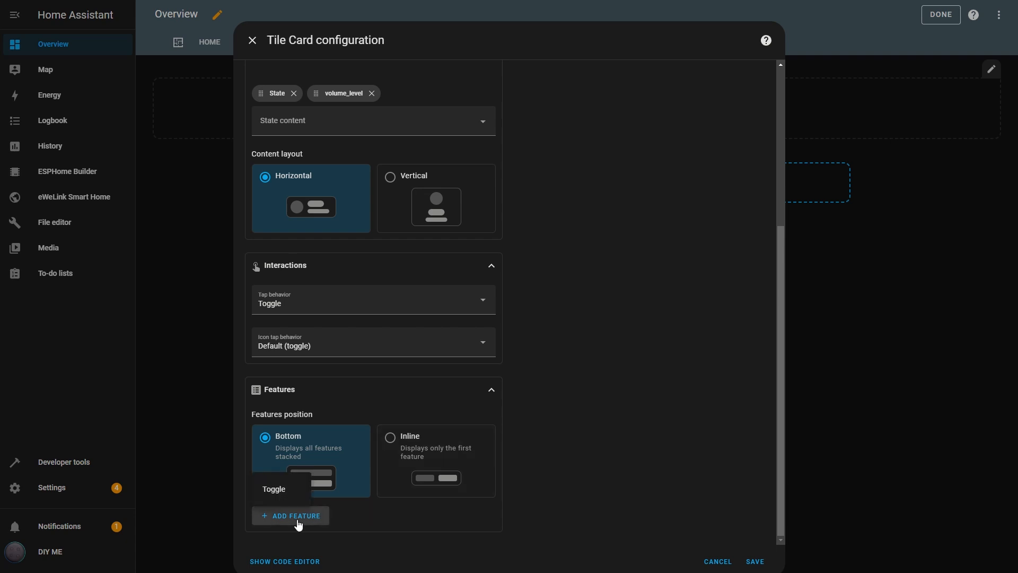
left_click(274, 488)
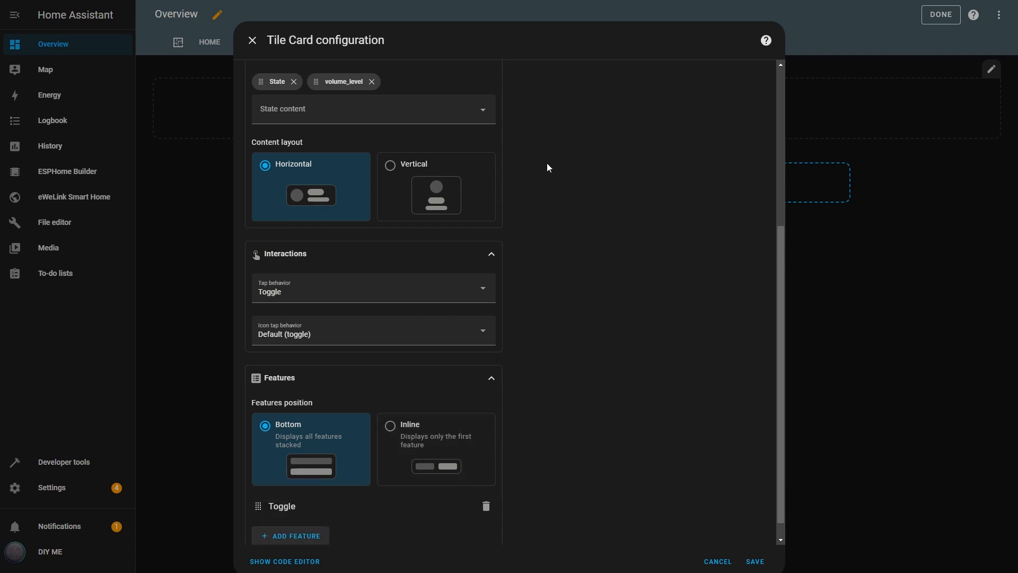
scroll(560, 147, "up", 5)
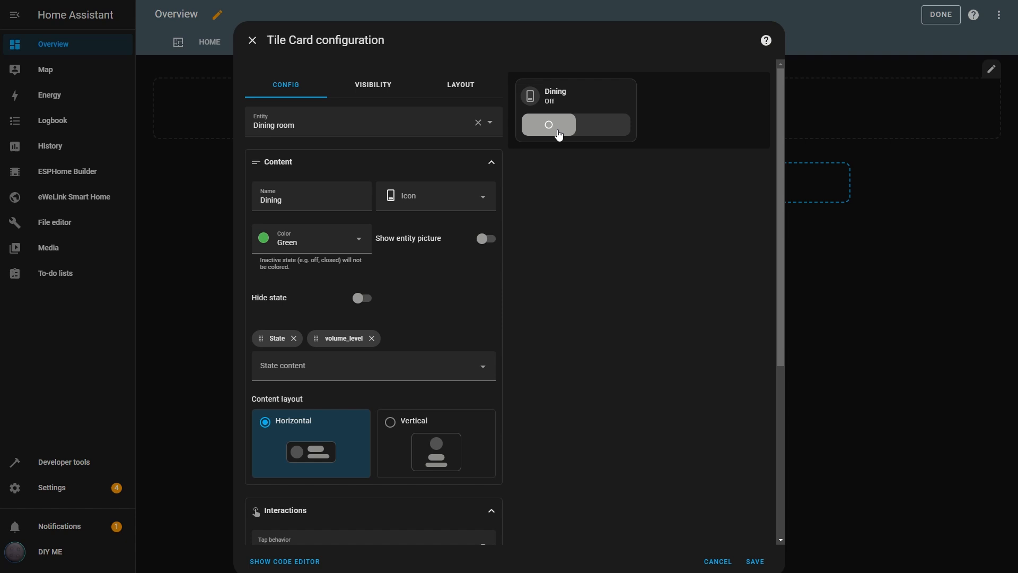
left_click(558, 131)
left_click(604, 126)
scroll(535, 327, "down", 5)
scroll(522, 500, "up", 5)
- Set Small lamp 1 as the tile's entity, add Light brightness and dim it to about half in preview
left_click(477, 125)
type("snart")
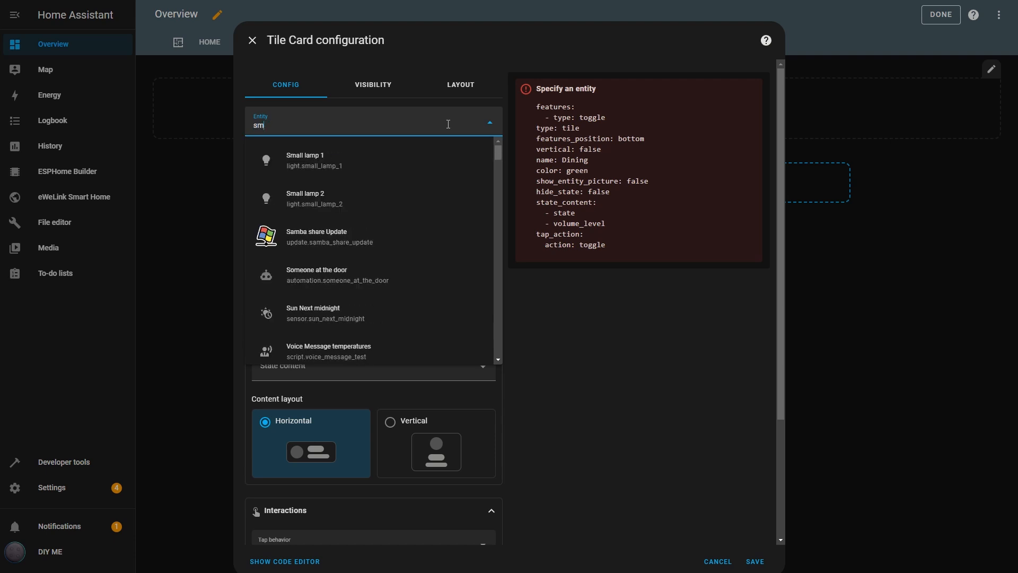
left_click(303, 159)
scroll(541, 318, "down", 5)
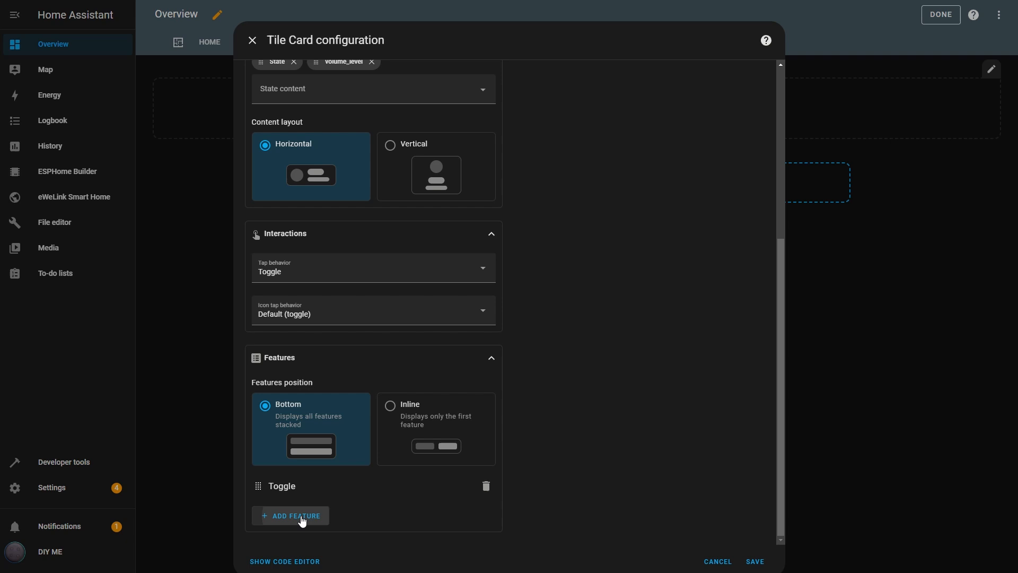
left_click(297, 515)
left_click(289, 438)
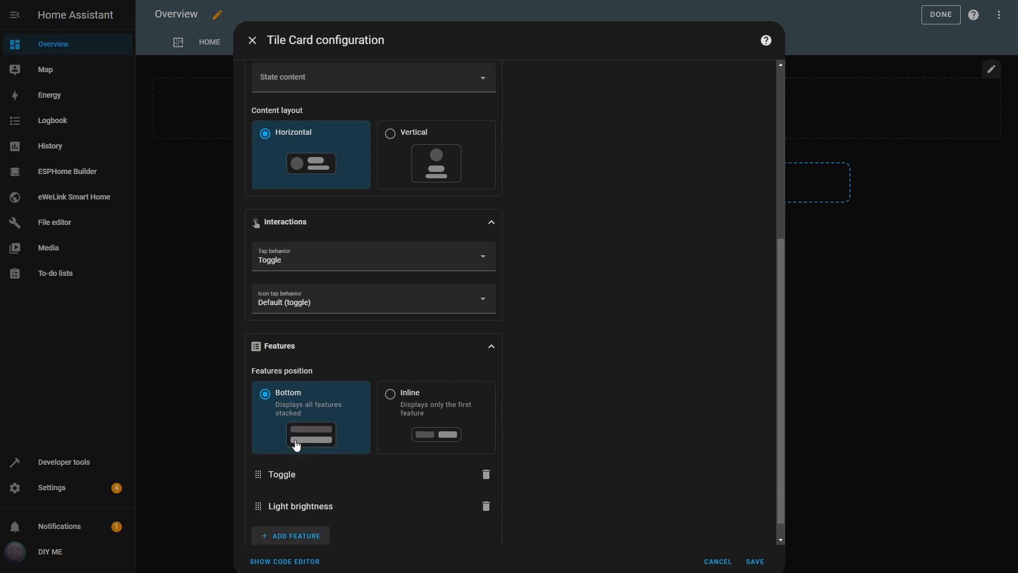
scroll(607, 382, "up", 5)
left_click(549, 130)
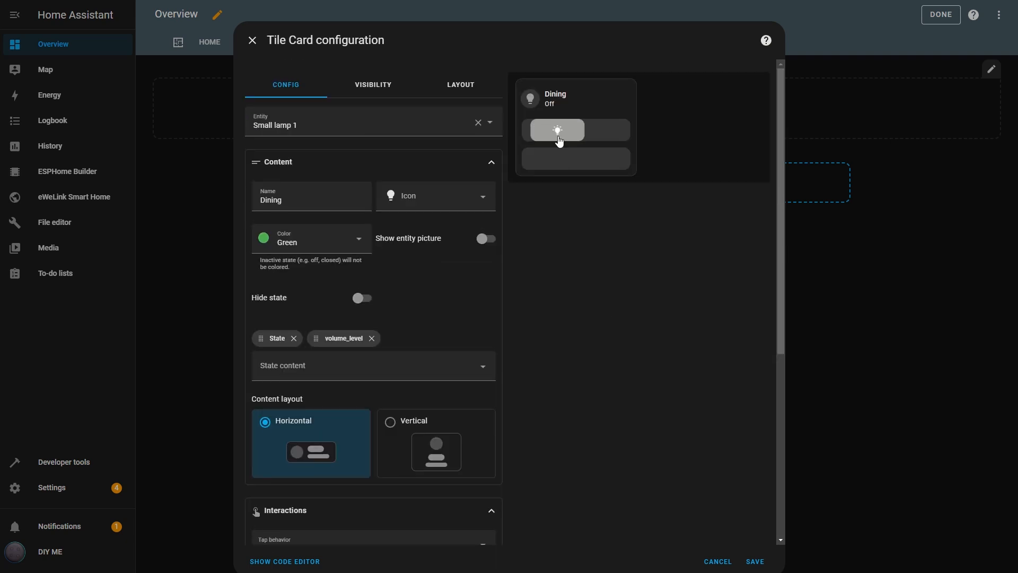
mouse_move(588, 159)
left_mouse_down()
mouse_move(610, 163)
mouse_move(578, 159)
left_mouse_up()
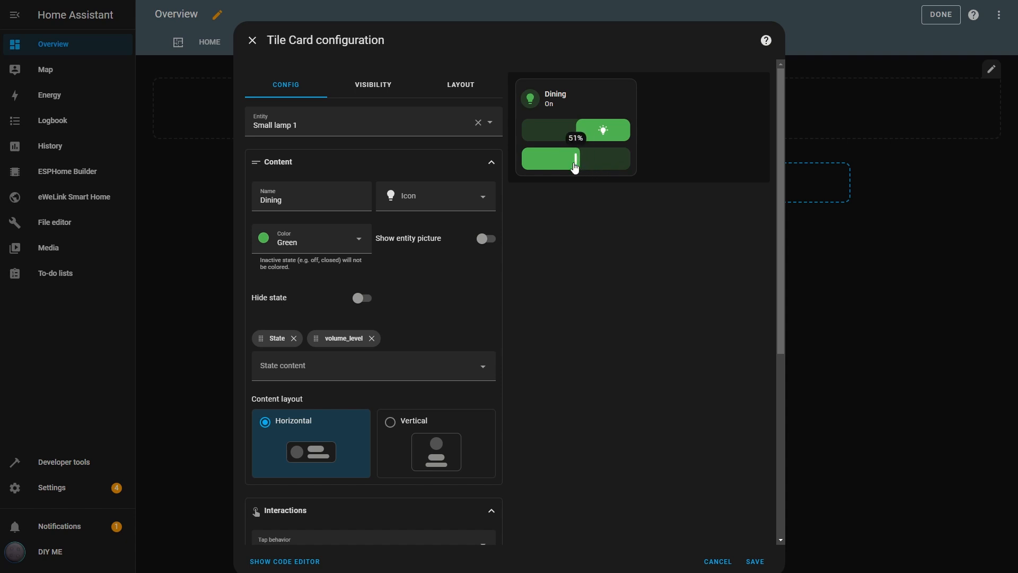
scroll(533, 376, "down", 5)
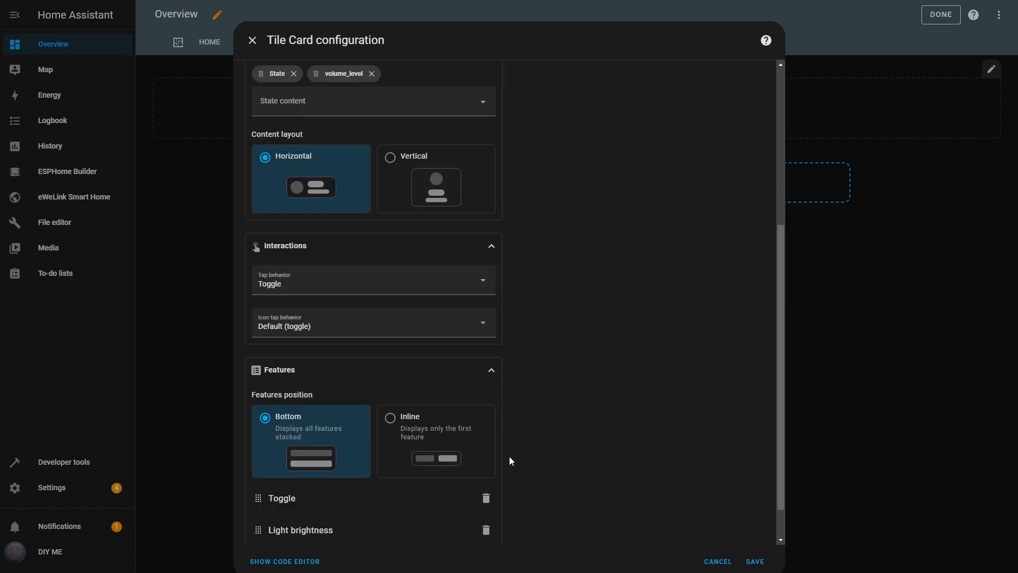
- Add a Light color temperature feature, warm it in preview, then switch the lamp off
left_click(296, 515)
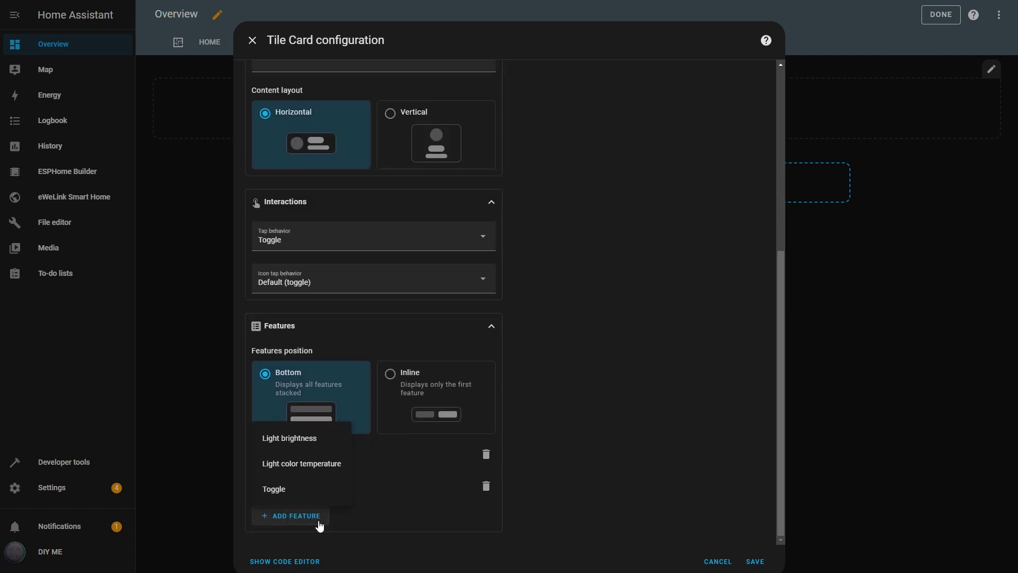
left_click(321, 464)
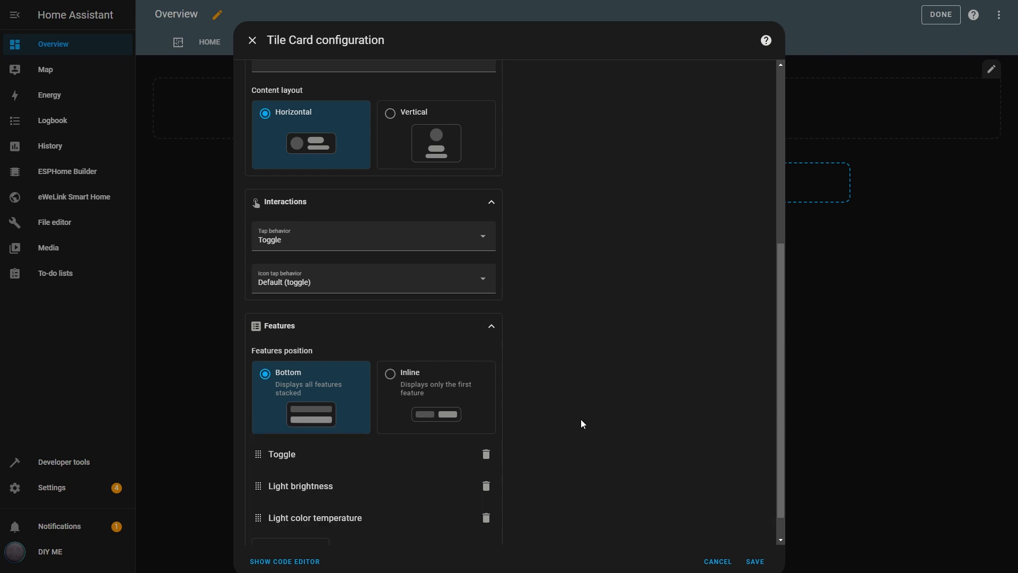
scroll(580, 416, "up", 10)
left_click_drag(570, 197, 574, 197)
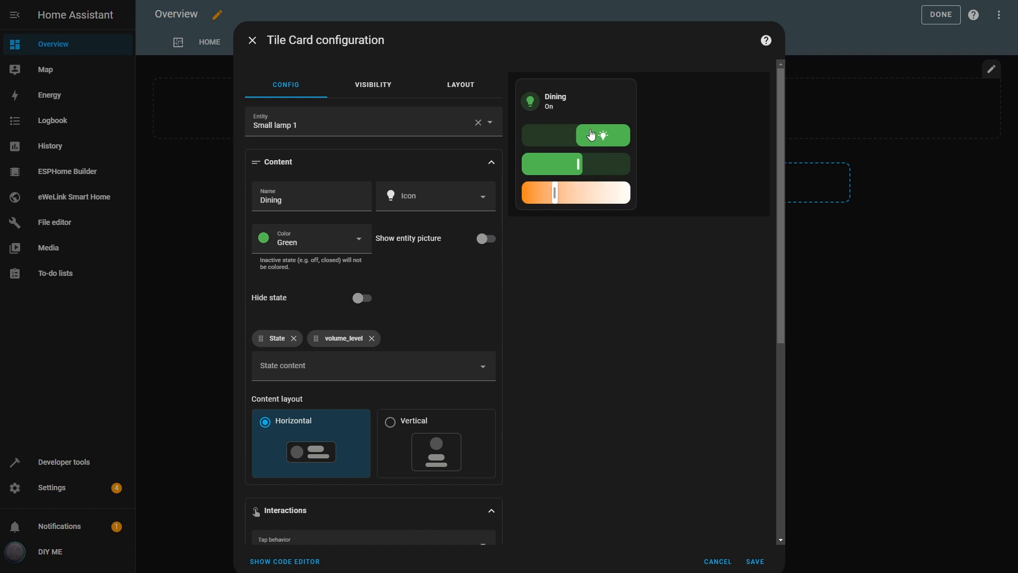
left_click(591, 135)
- Resize the Dining tile to 12 columns wide and 8 rows tall via Layout and save it
left_click(374, 87)
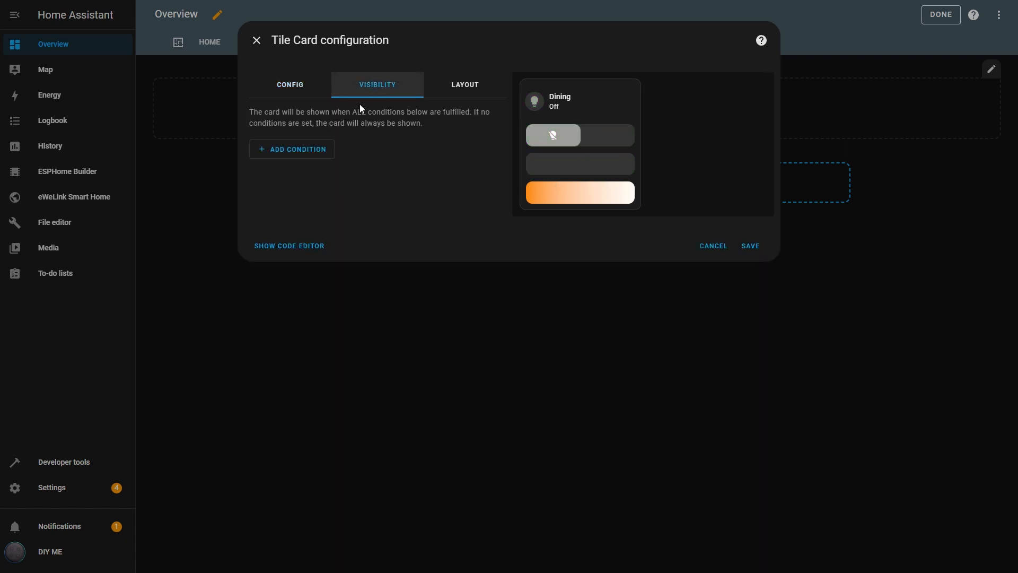
left_click(480, 91)
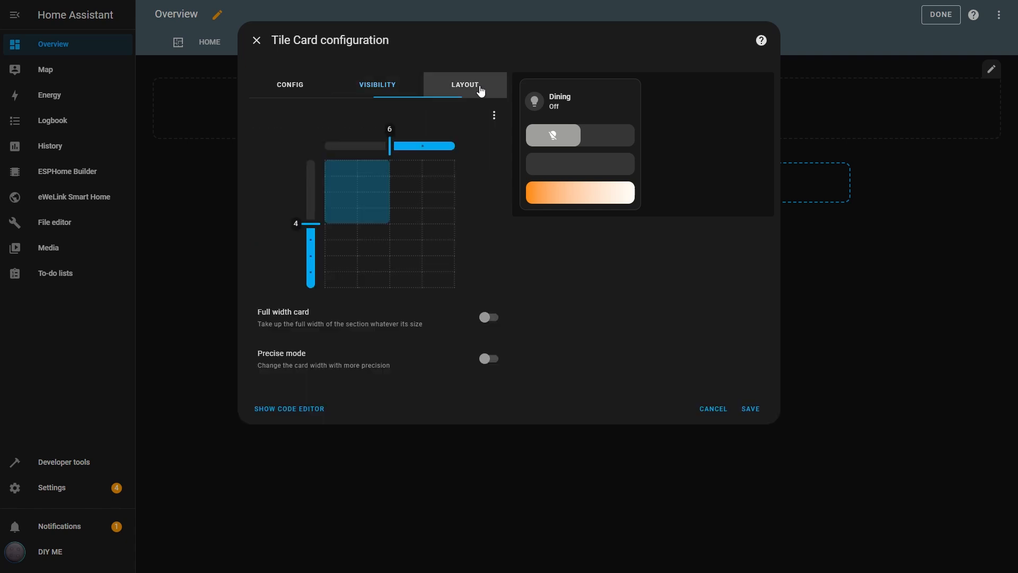
left_click(456, 147)
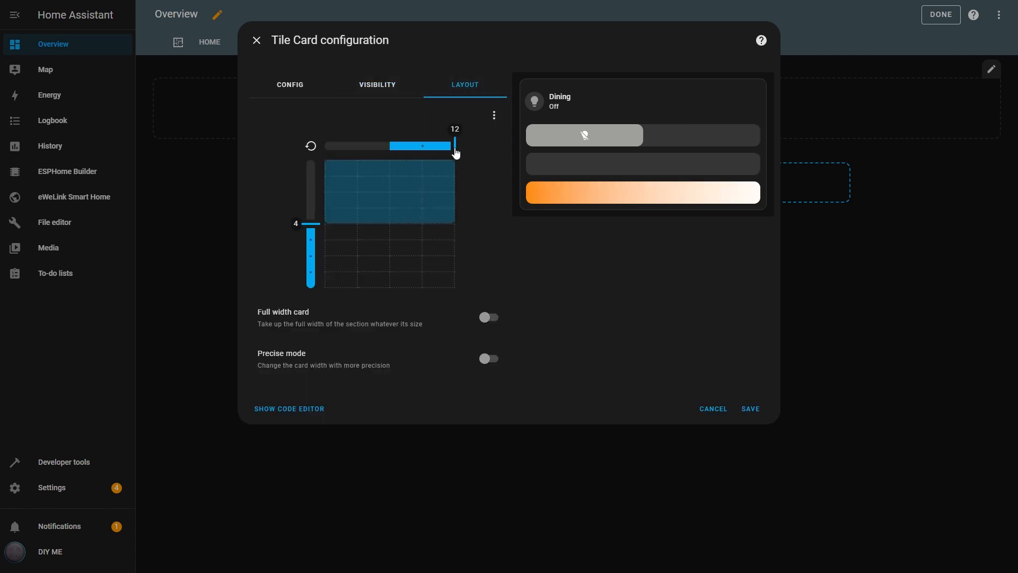
left_click_drag(318, 225, 315, 287)
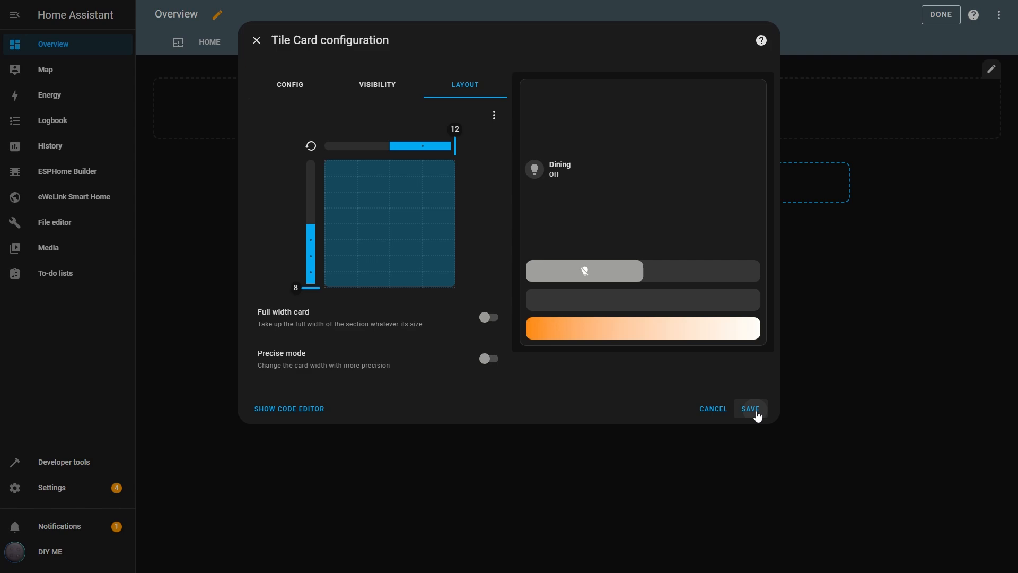
left_click(750, 408)
- Leave dashboard editing, switch the Dining lamp on and raise its brightness from the saved tile
left_click(403, 392)
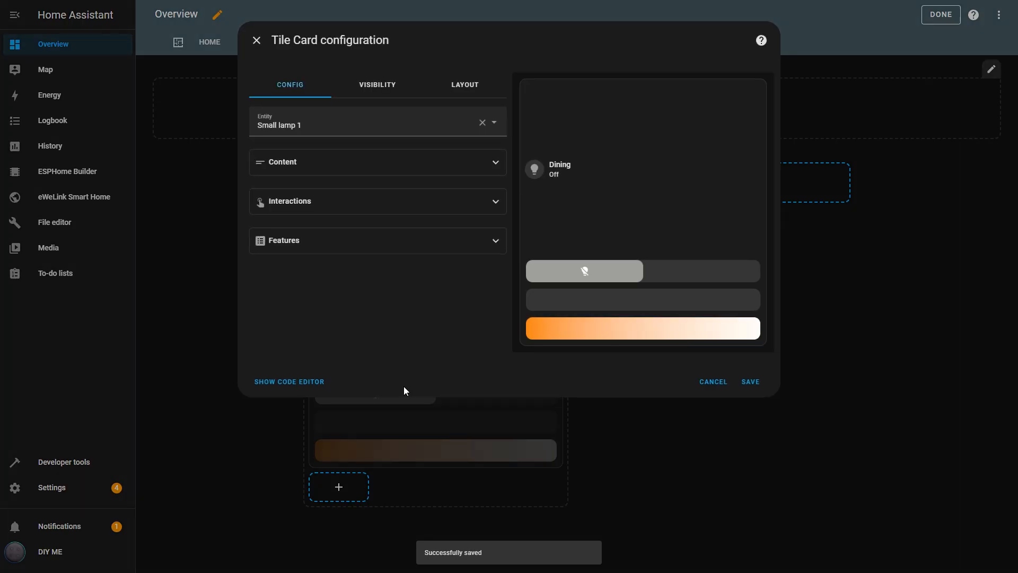
left_click(713, 382)
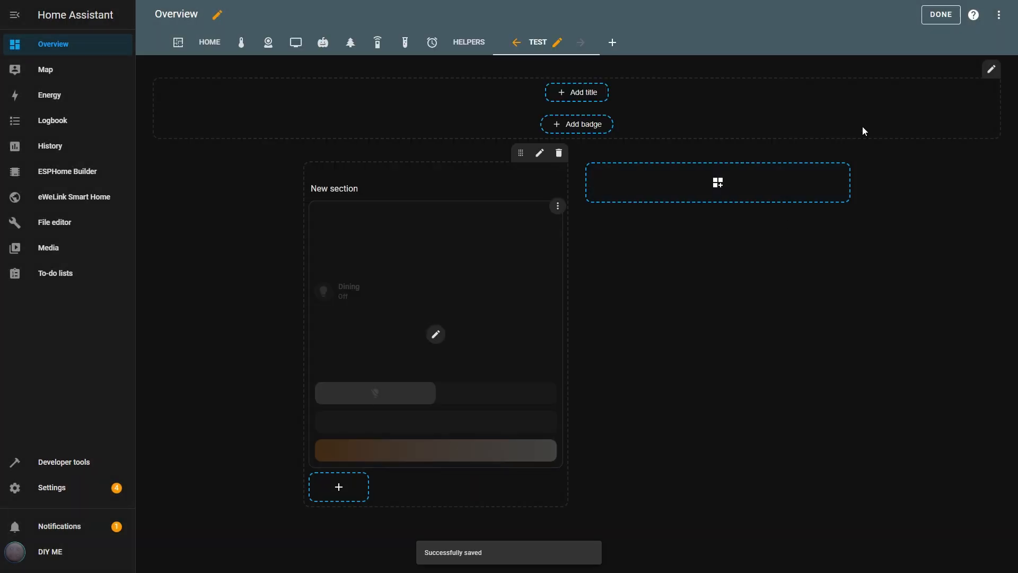
left_click(941, 14)
left_click(612, 265)
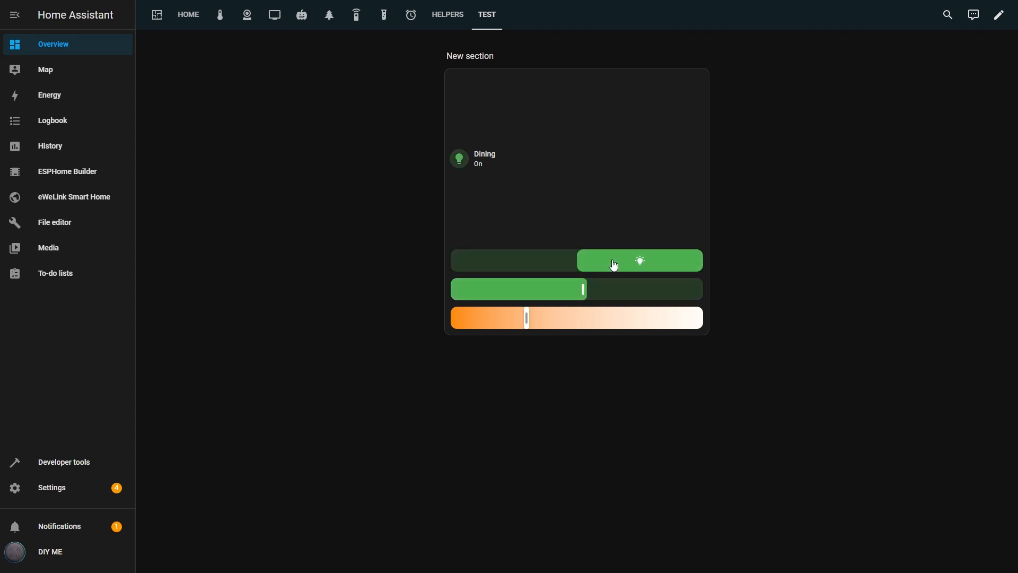
left_click_drag(584, 291, 672, 291)
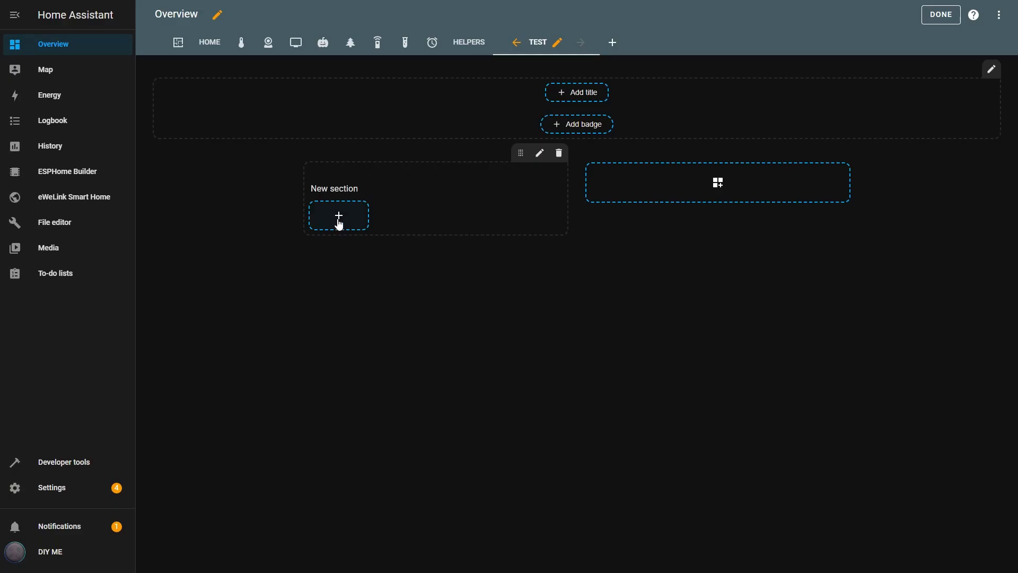
- Add a Heading card in title style with heading Kitchen and a fridge icon
left_click(338, 216)
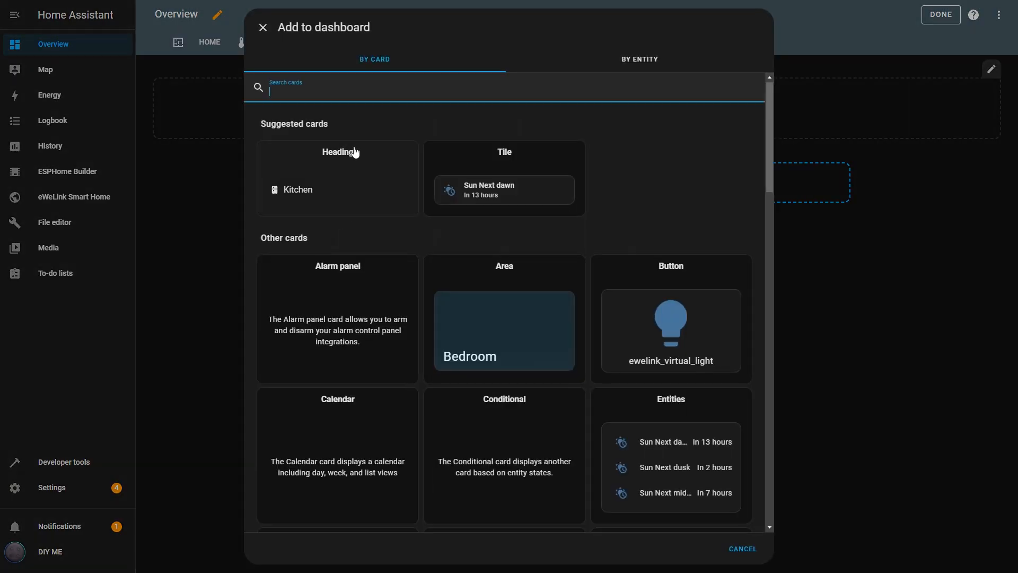
left_click(346, 172)
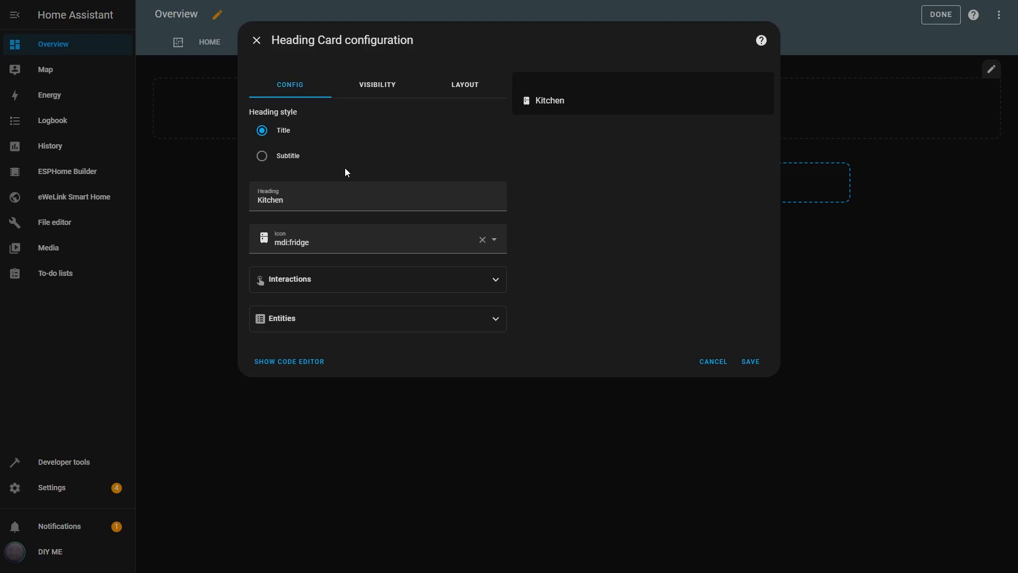
left_click(262, 156)
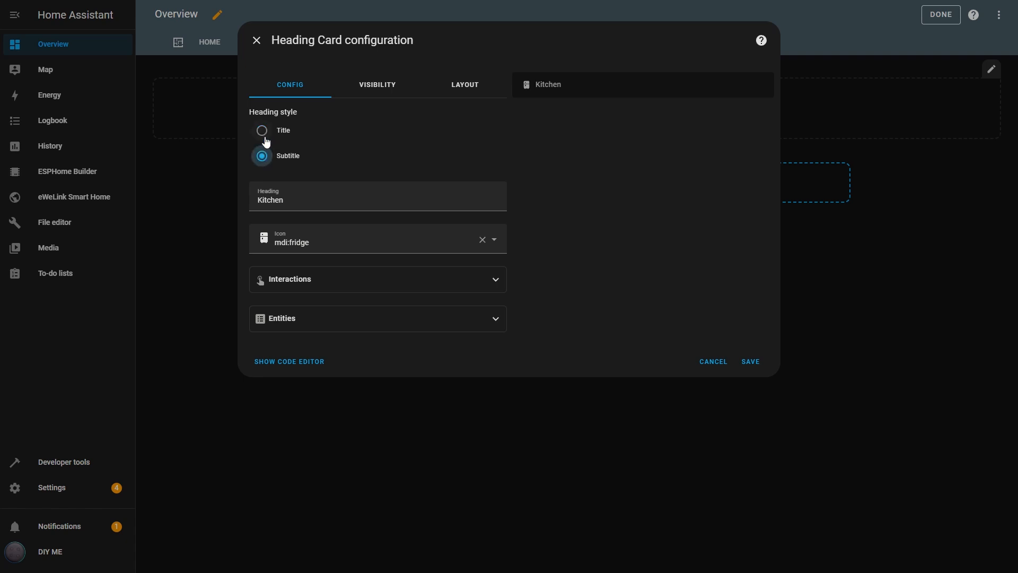
left_click(262, 131)
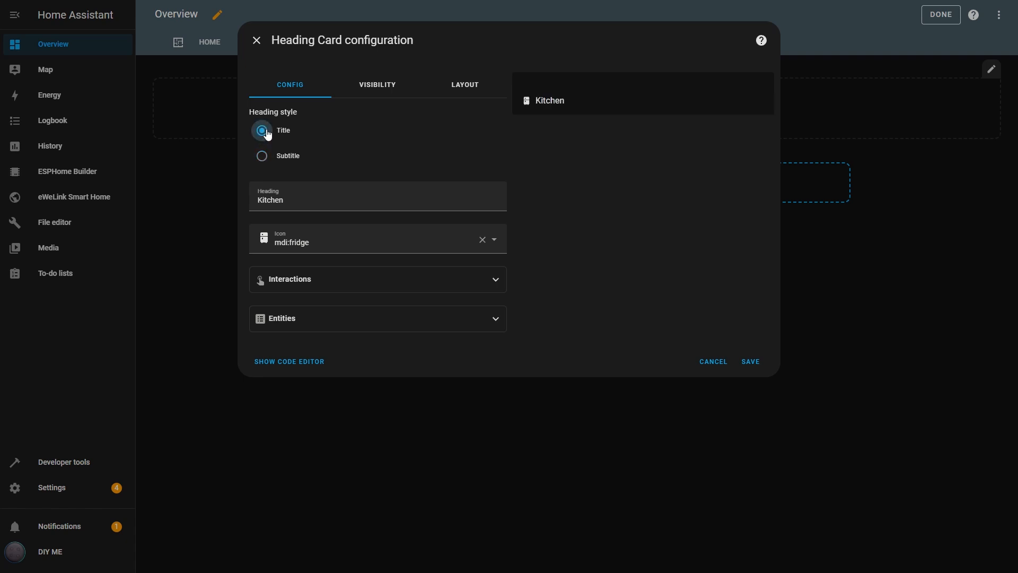
left_click(298, 205)
left_click(307, 241)
- Set the Kitchen heading's tap behavior to Navigate to the Floor Plan view (/lovelace/floor-plan)
left_click(497, 280)
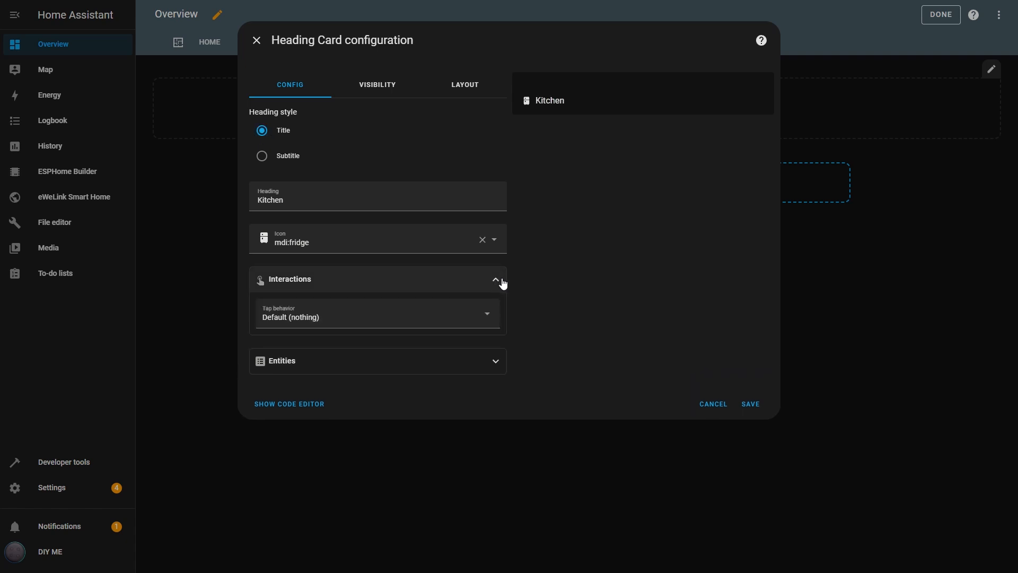
left_click(492, 315)
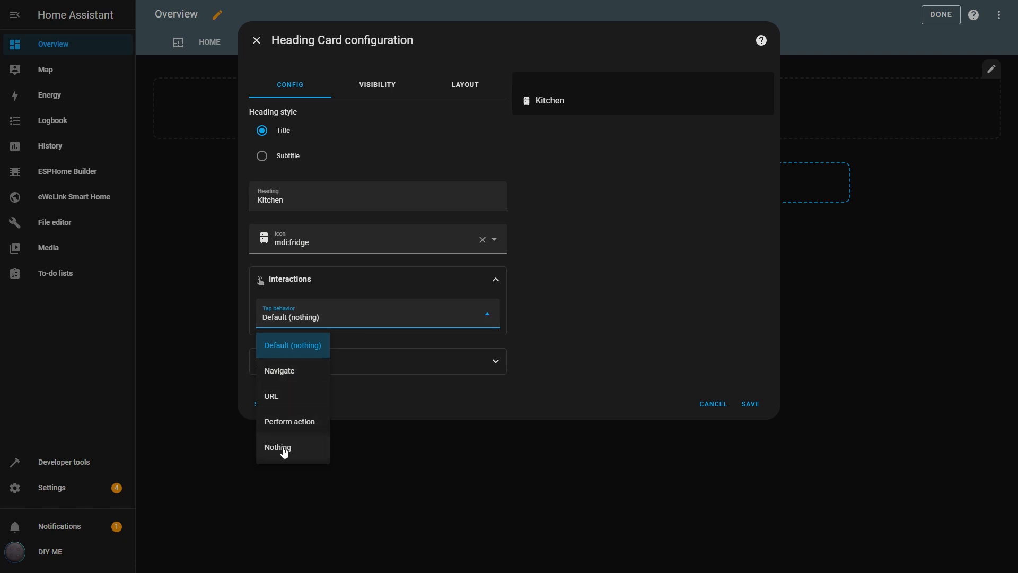
left_click(292, 371)
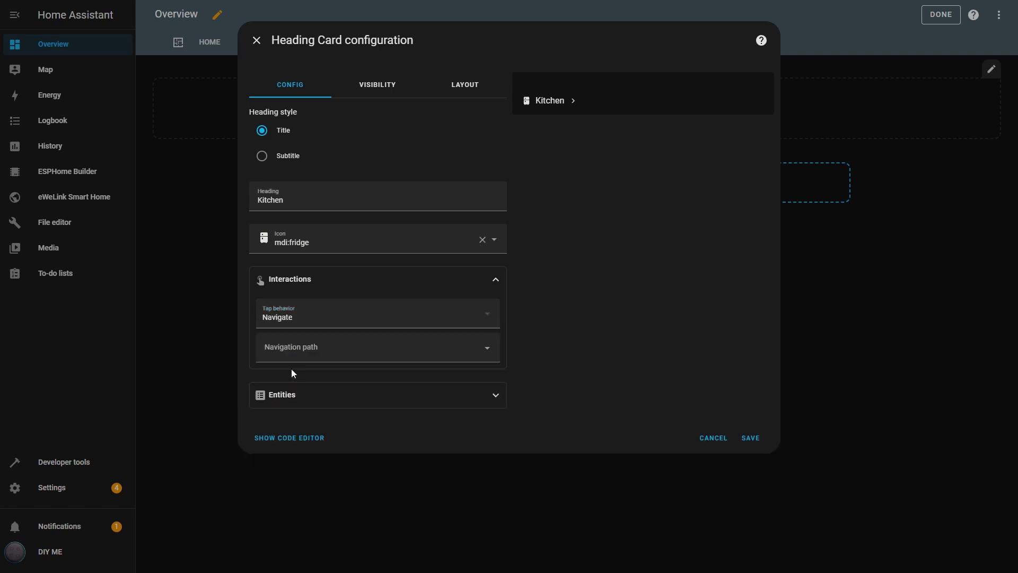
left_click(487, 348)
left_click(317, 464)
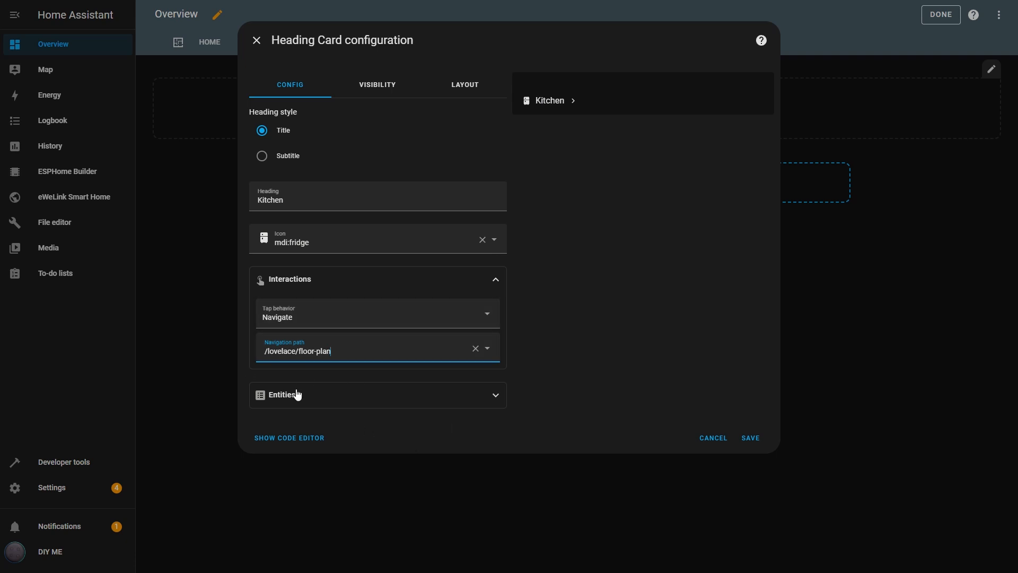
left_click(495, 394)
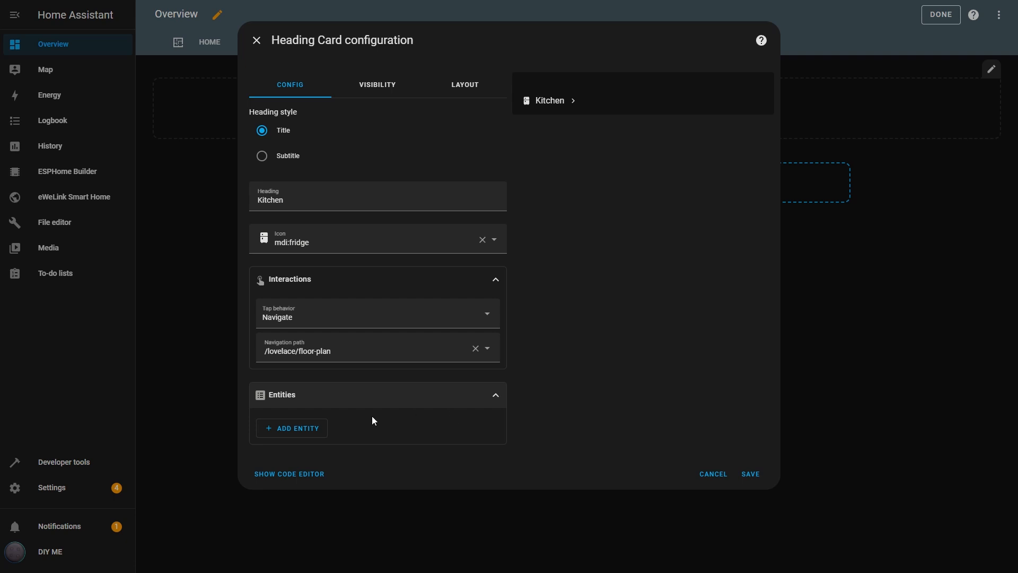
- Add Kitchen, Sink, Shelf Lamp and Fridge door counter as entities on the heading
left_click(312, 432)
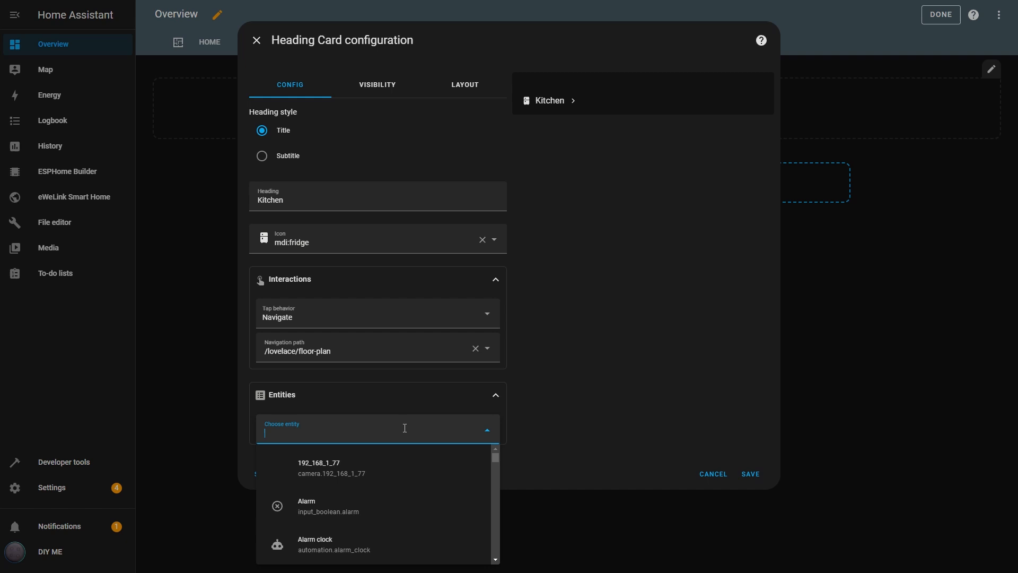
type("kitch")
left_click(330, 467)
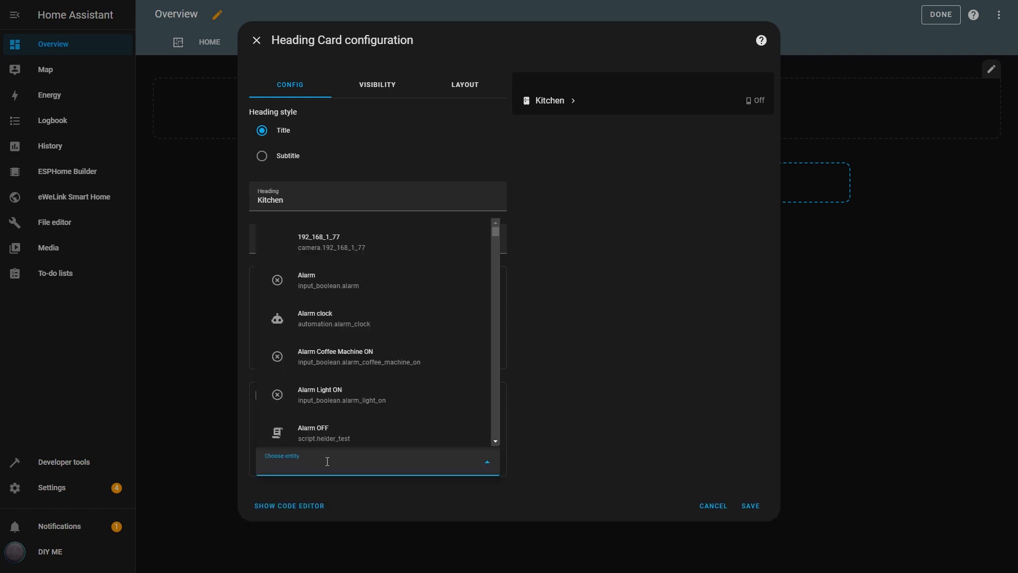
type("sin")
left_click(327, 430)
left_click(291, 488)
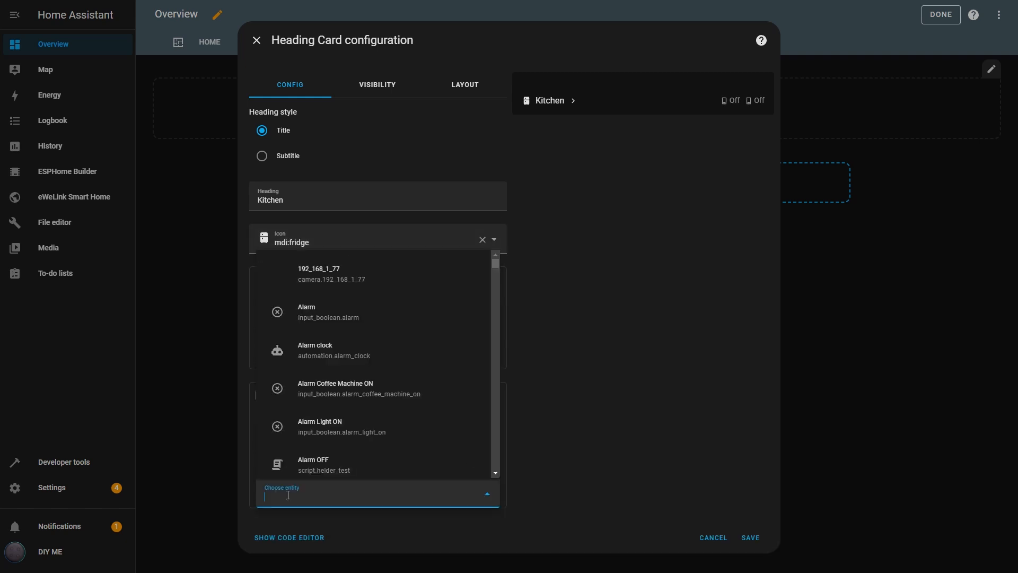
type("shel")
left_click(327, 273)
left_click(291, 520)
type("fridg")
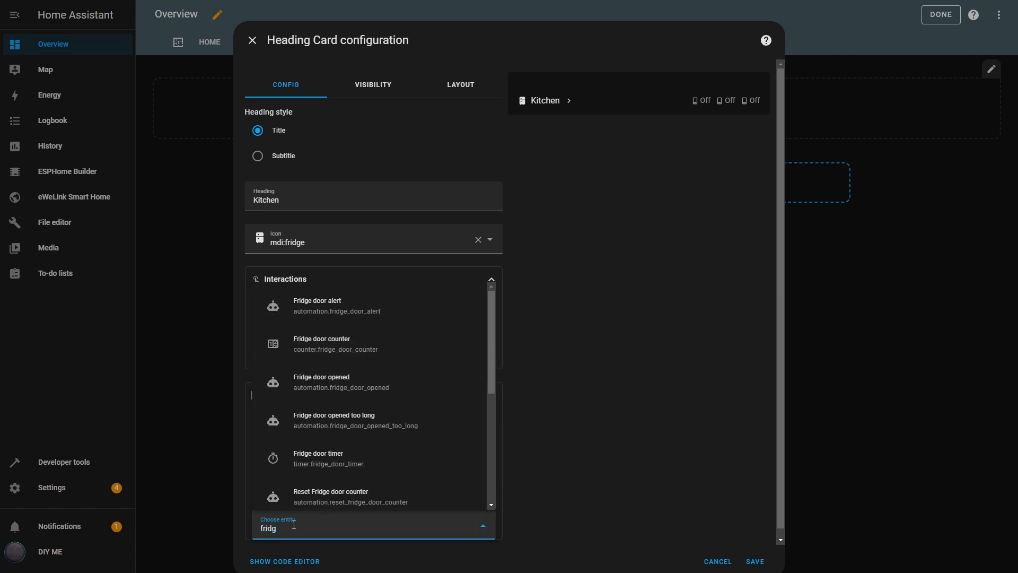
left_click(321, 344)
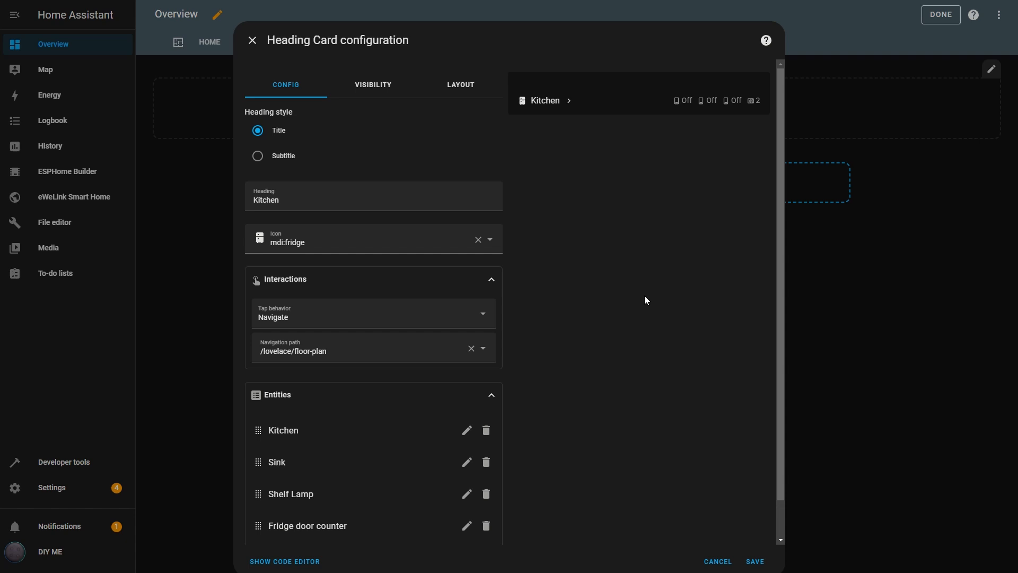
scroll(644, 299, "down", 1)
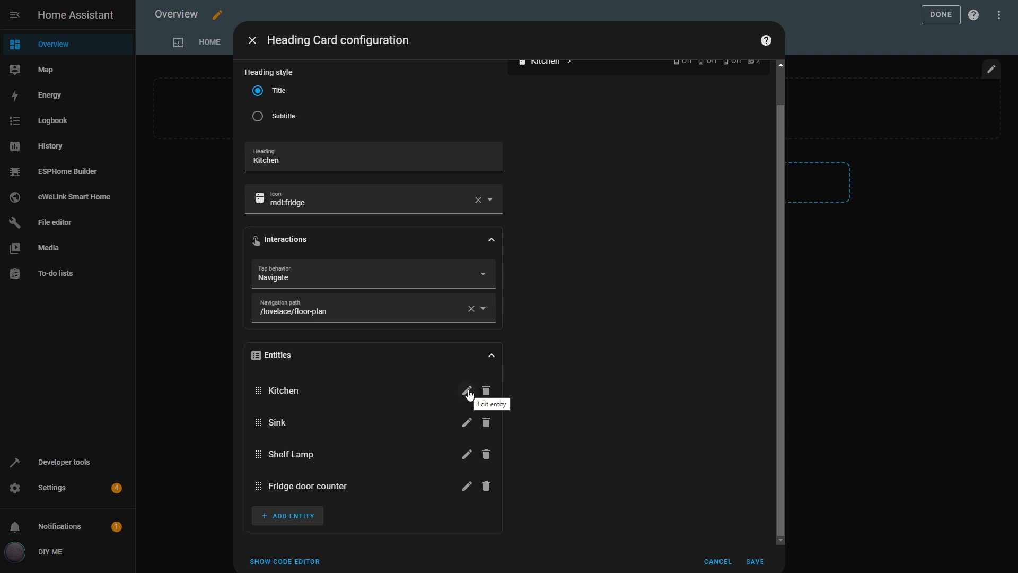
- Edit the Kitchen badge and colour it Red
left_click(467, 391)
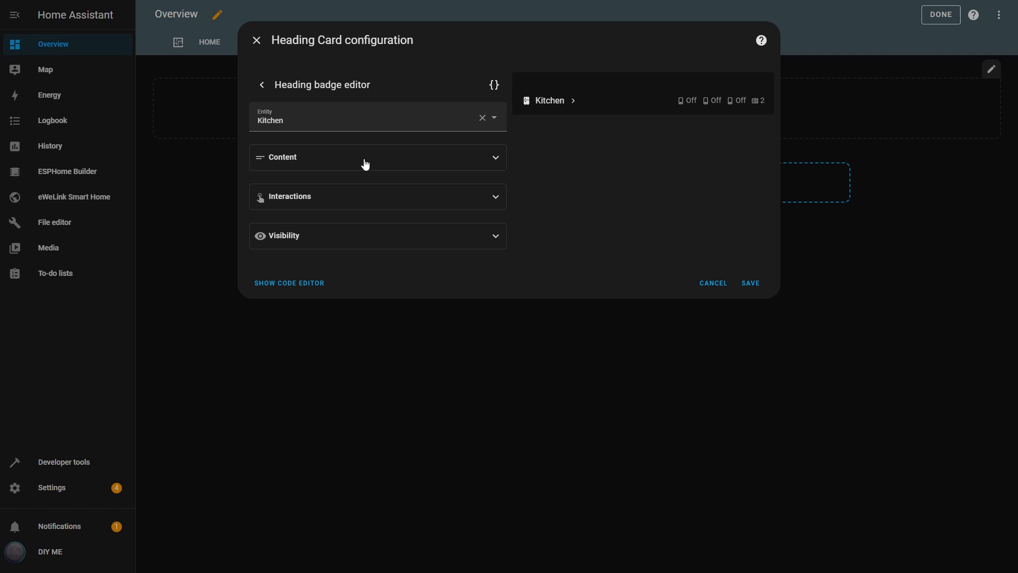
left_click(497, 159)
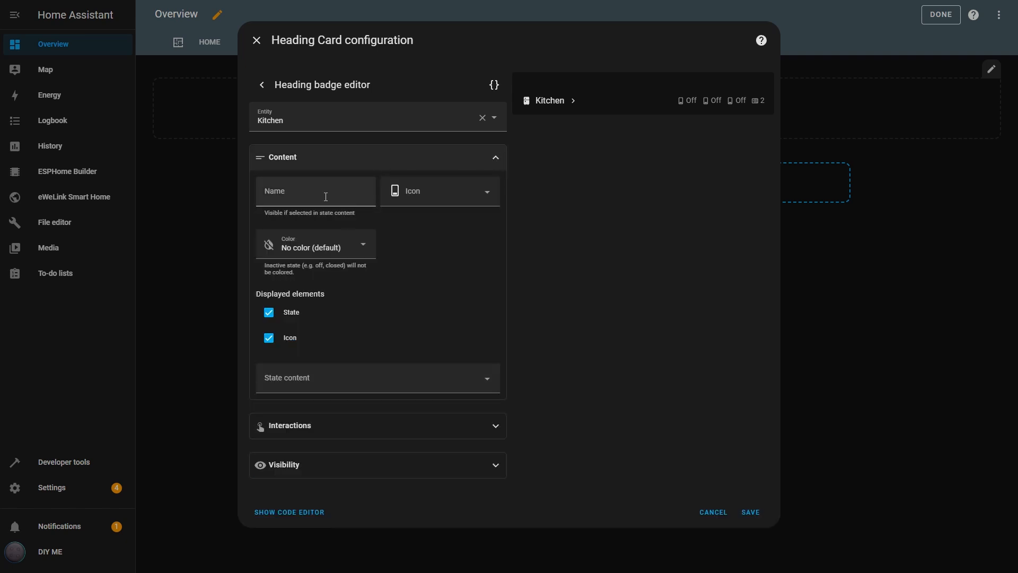
left_click(325, 196)
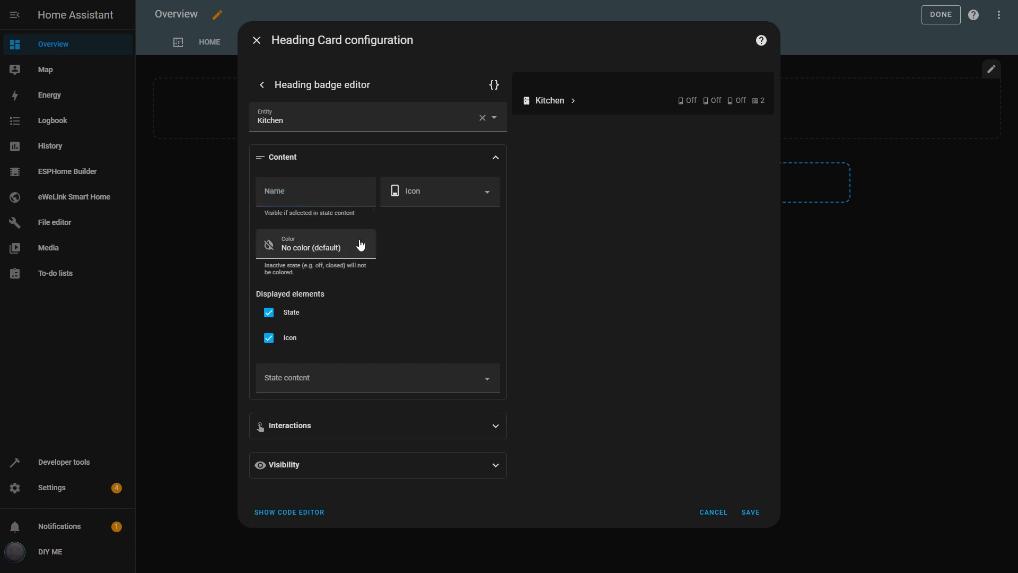
left_click(363, 244)
left_click(302, 406)
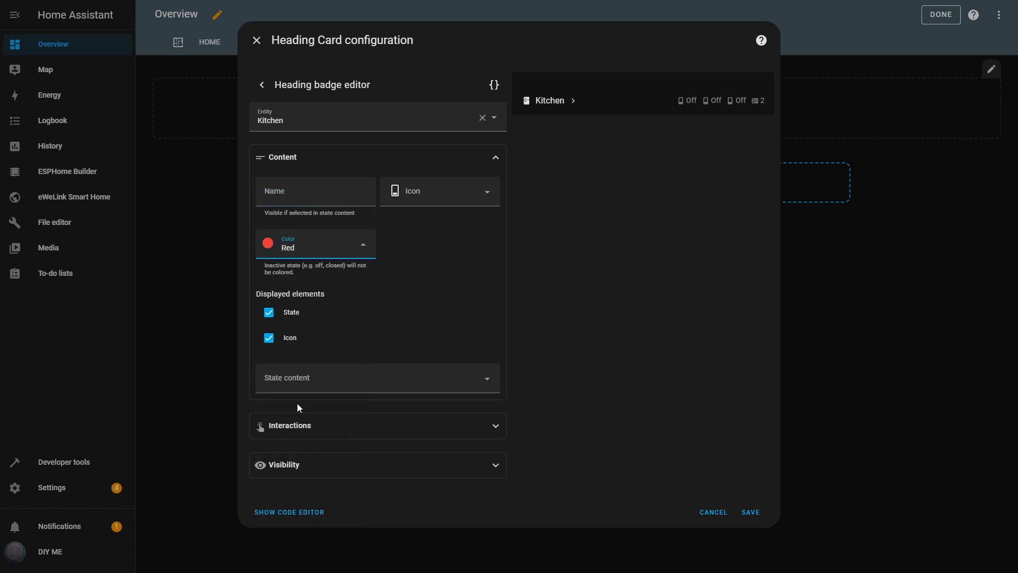
- Set the Kitchen badge's state content to show both Name and State
left_click(269, 338)
left_click(269, 312)
left_click(485, 377)
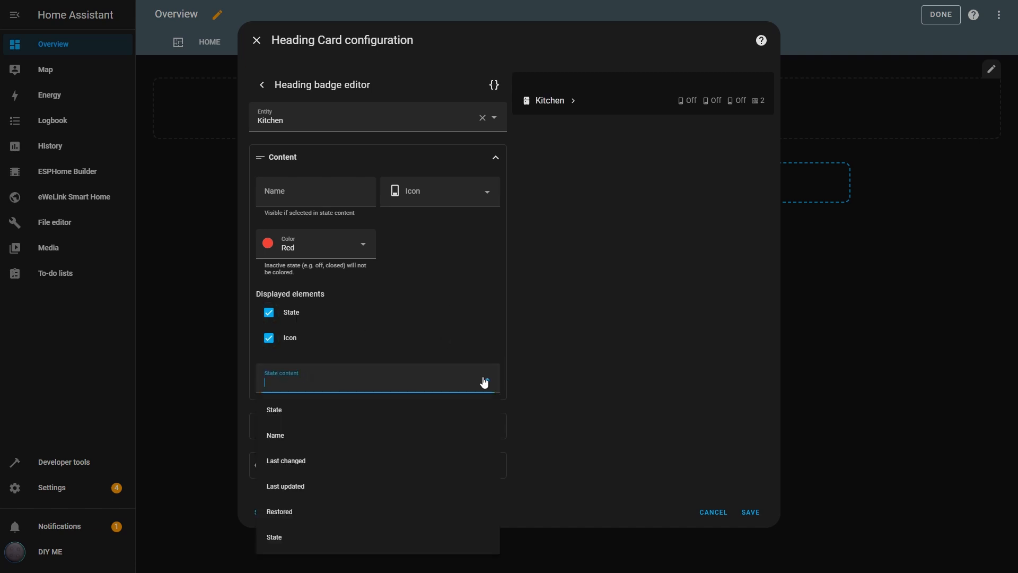
left_click(311, 436)
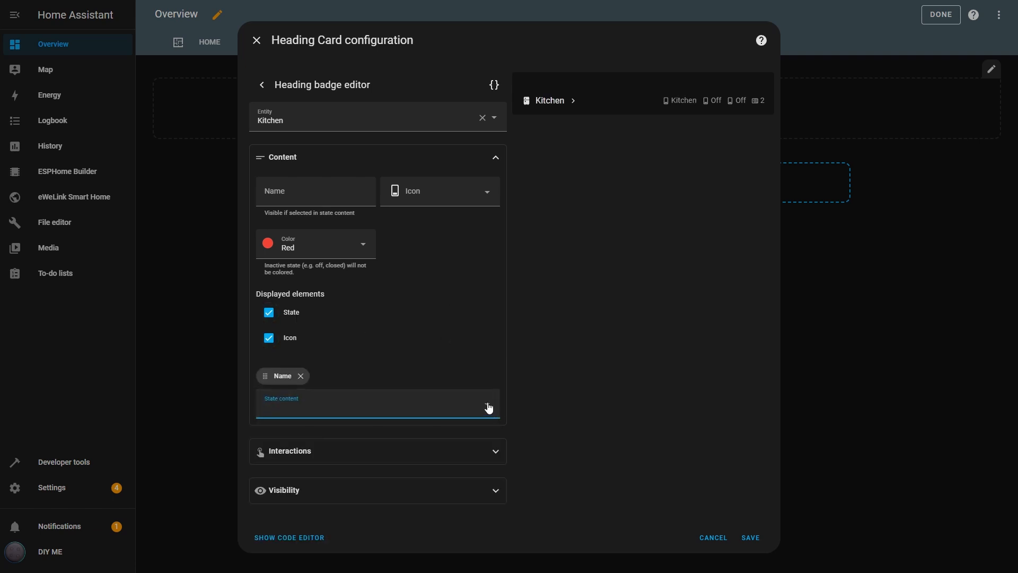
left_click(485, 406)
left_click(326, 434)
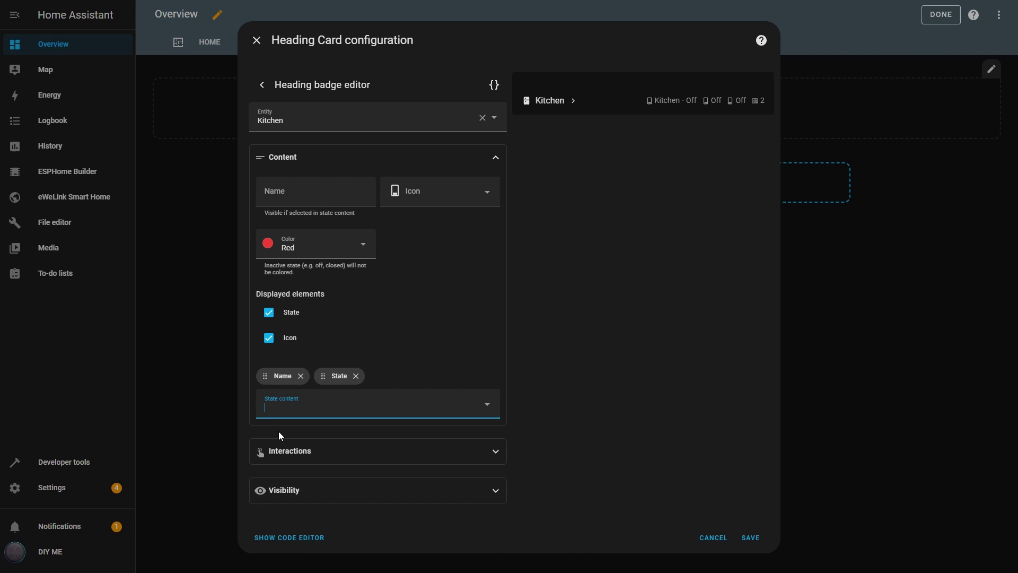
left_click(268, 312)
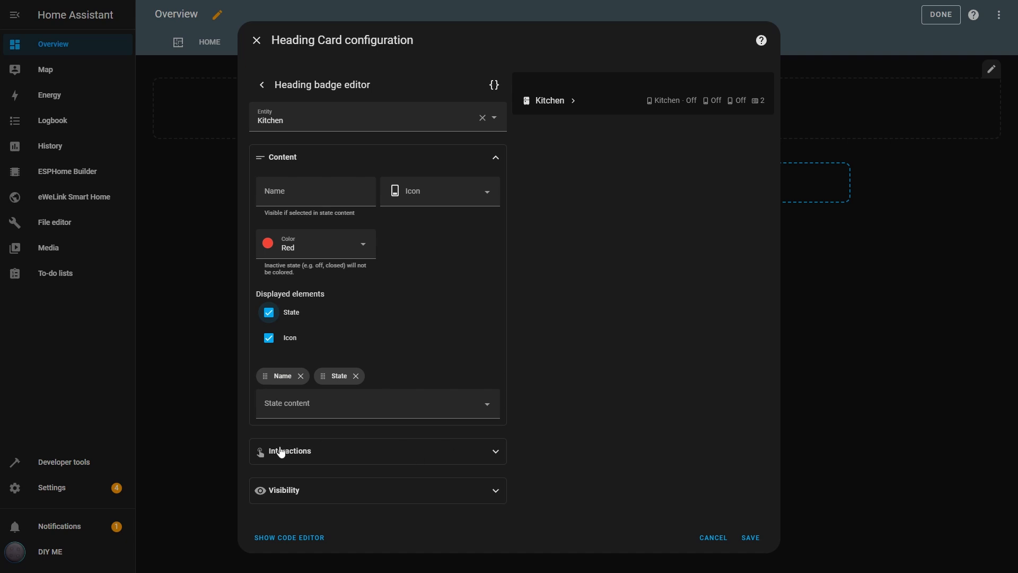
- Set the Kitchen badge's Tap behavior to Toggle under Interactions
left_click(497, 453)
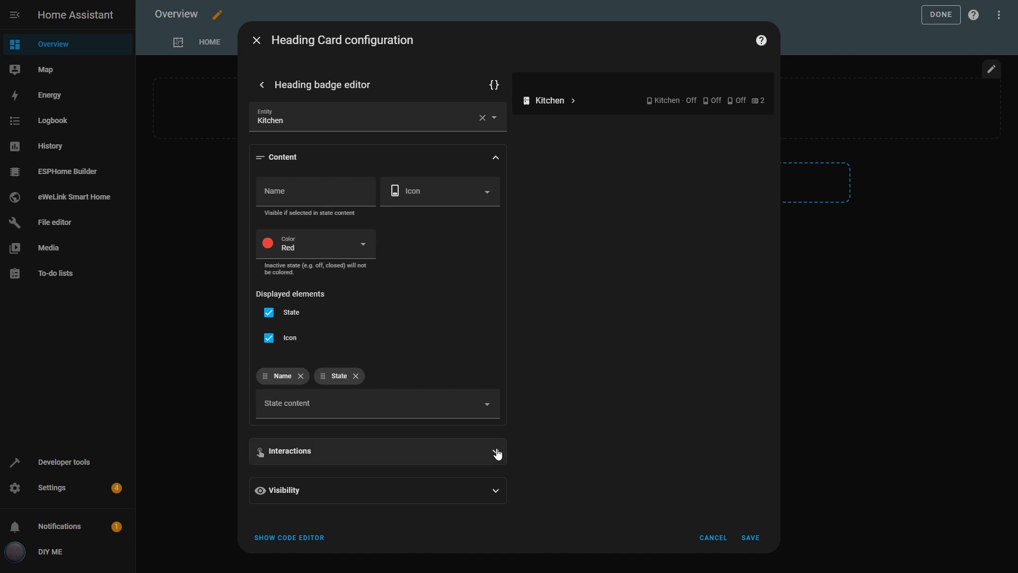
left_click(483, 467)
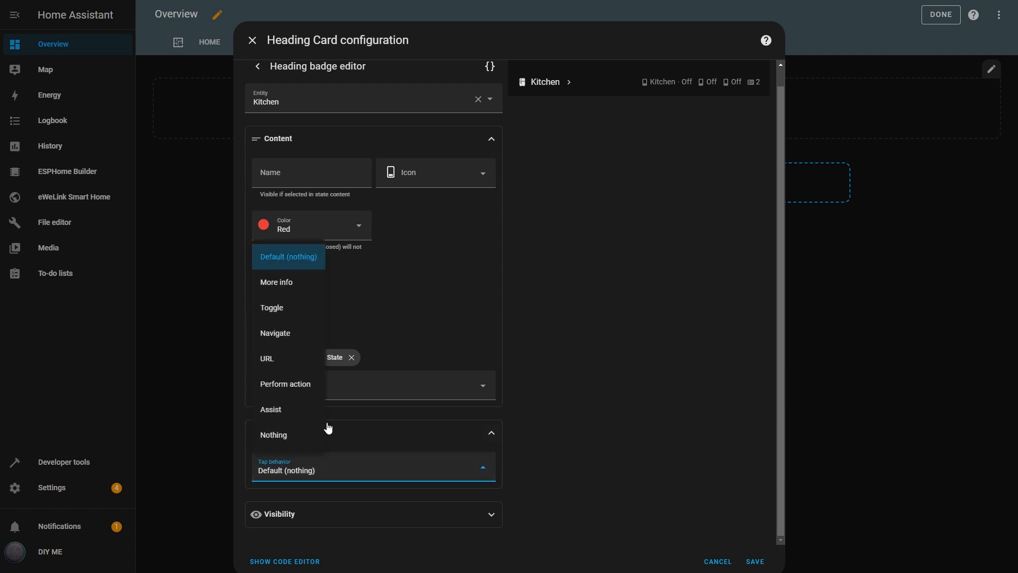
left_click(272, 308)
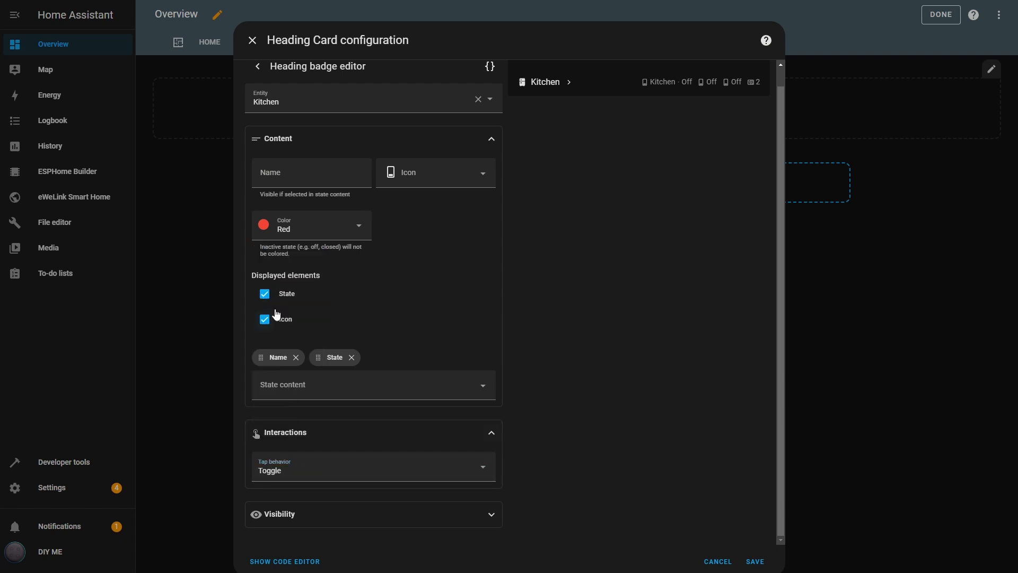
- Test the badge by toggling Kitchen on and off, check Visibility, and return to the entity list
left_click(657, 82)
left_click(662, 86)
left_click(491, 514)
scroll(545, 465, "down", 1)
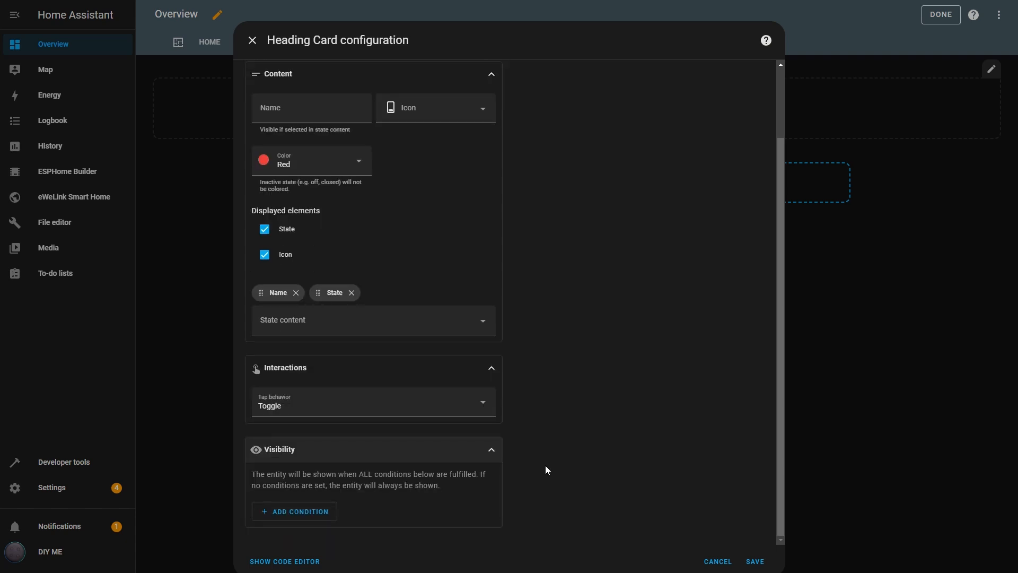
scroll(545, 465, "up", 2)
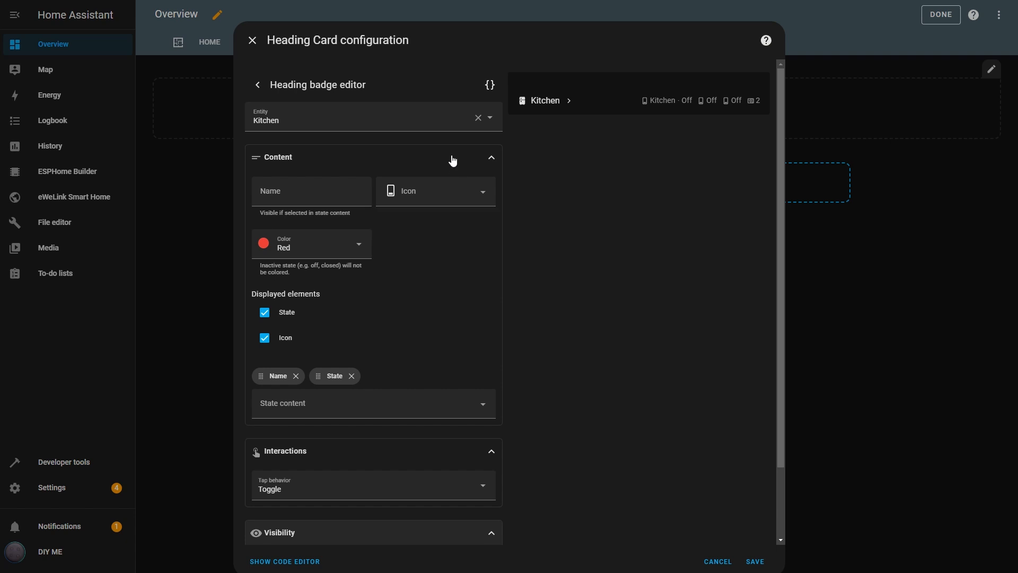
left_click(257, 85)
scroll(422, 388, "down", 1)
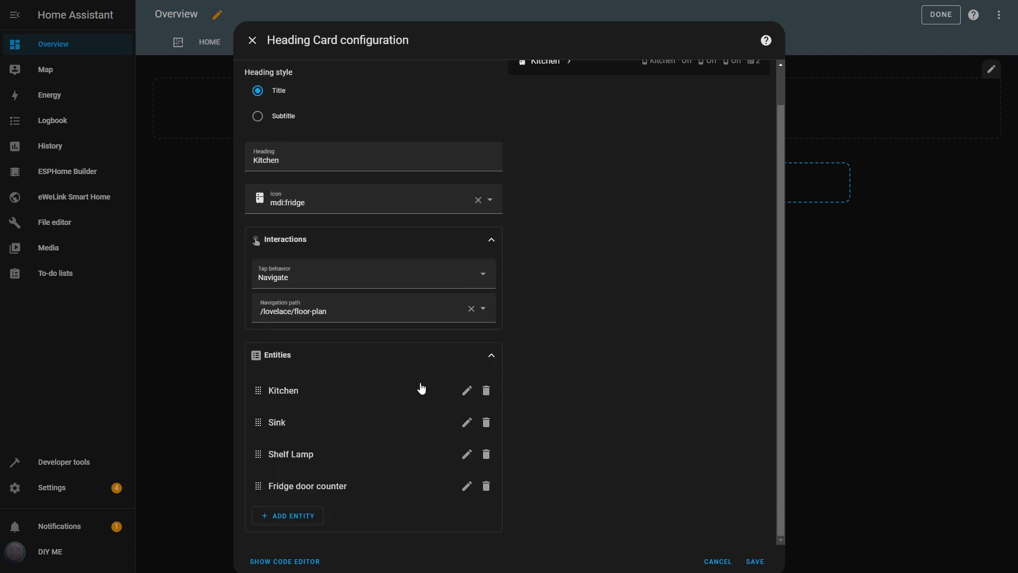
- Add an Entity numeric state condition on Fridge door counter with Above 0 for the badge's visibility
left_click(466, 486)
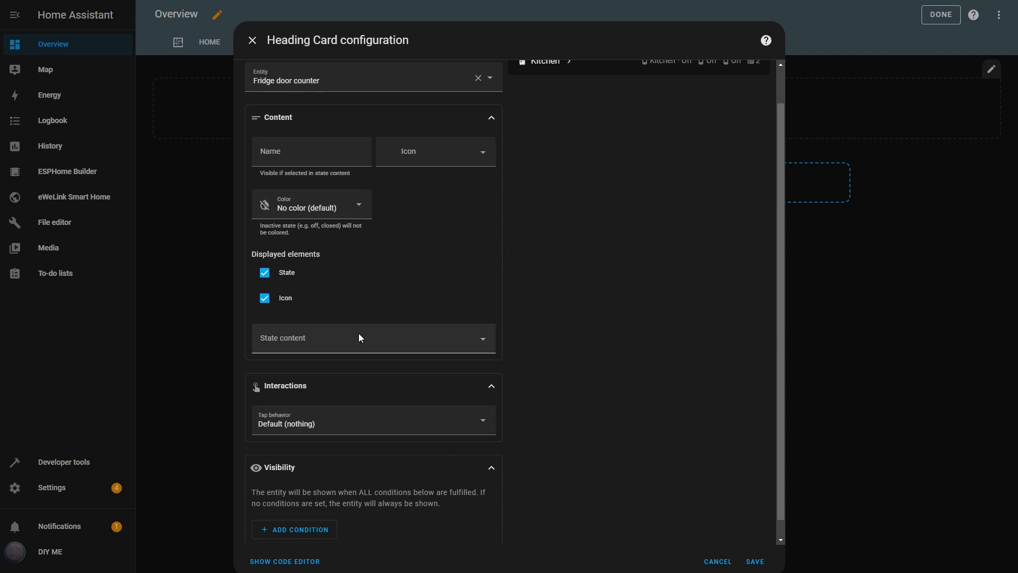
scroll(389, 483, "down", 1)
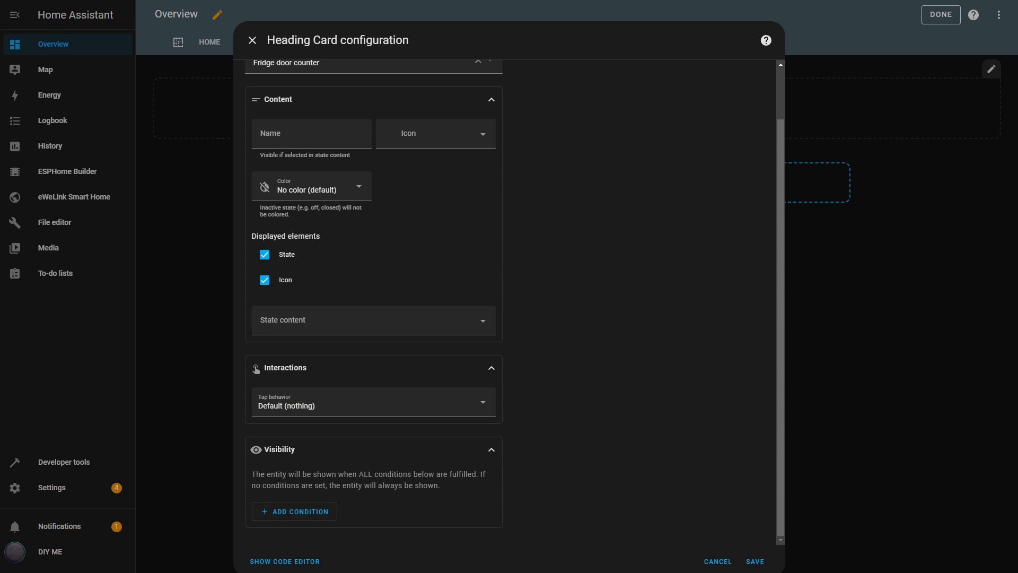
scroll(622, 249, "up", 3)
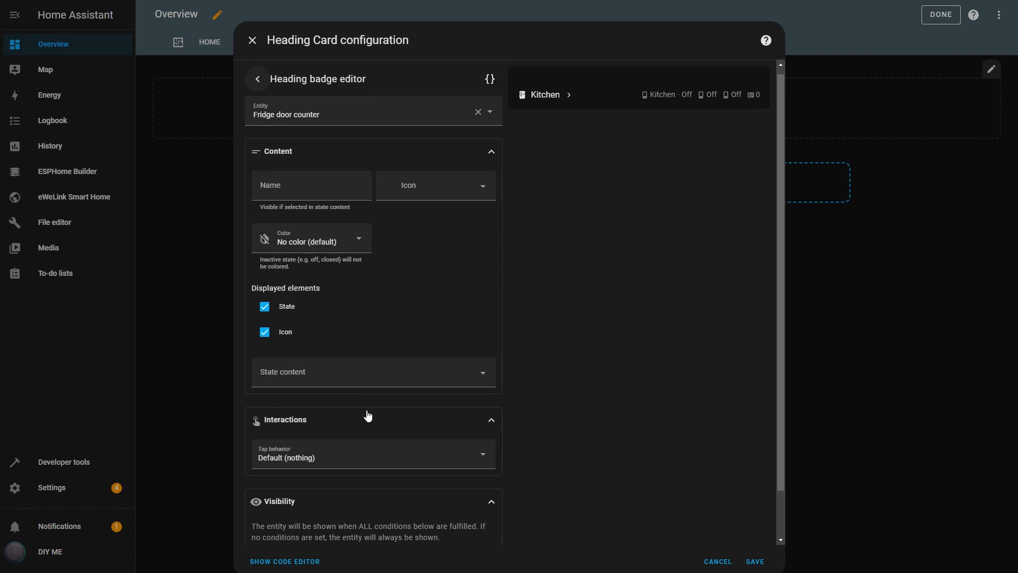
scroll(366, 414, "down", 2)
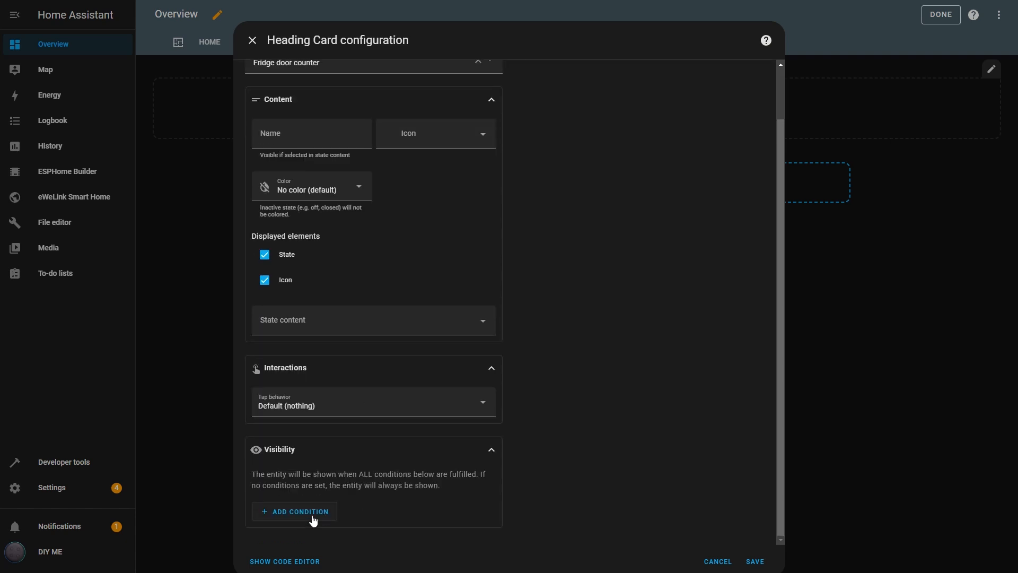
left_click(313, 515)
left_click(327, 357)
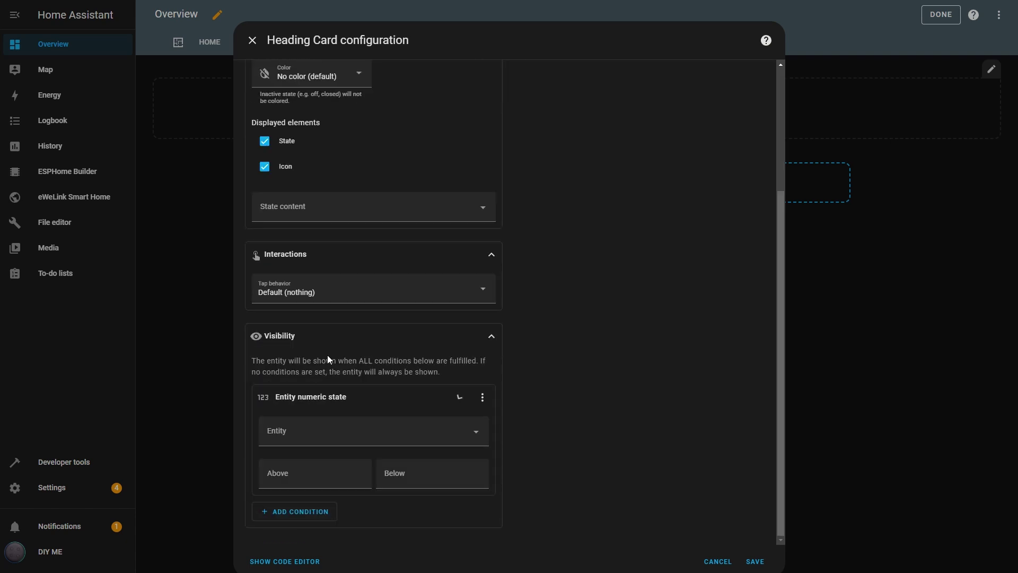
left_click(477, 437)
type("fridg")
left_click(367, 516)
left_click(315, 478)
type("0")
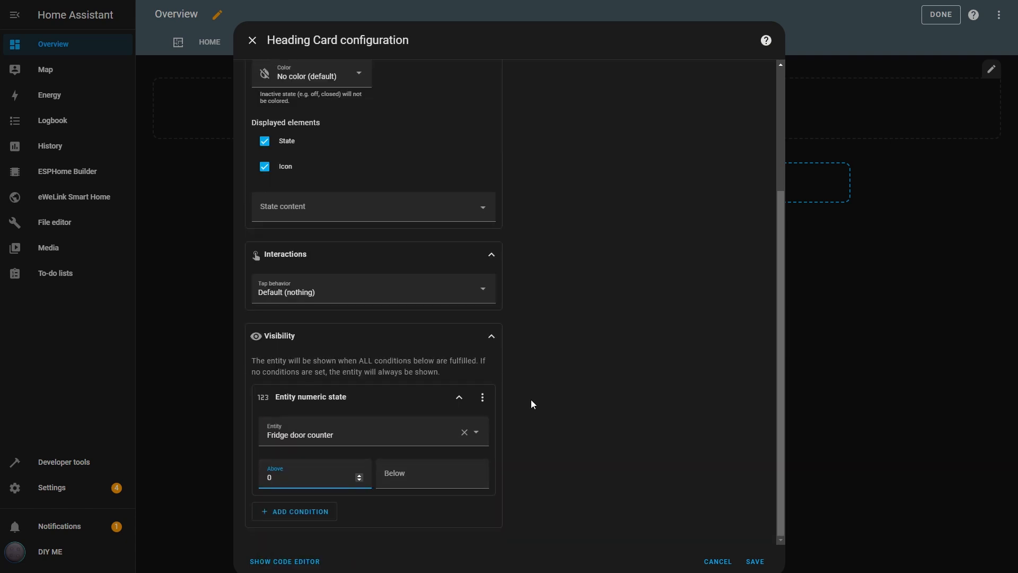
left_click(755, 561)
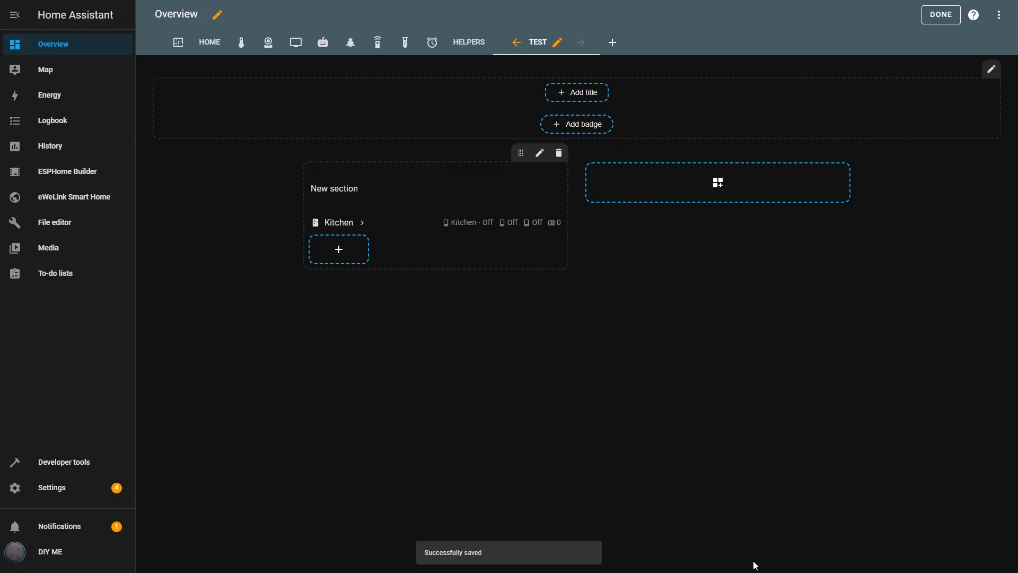
left_click(939, 14)
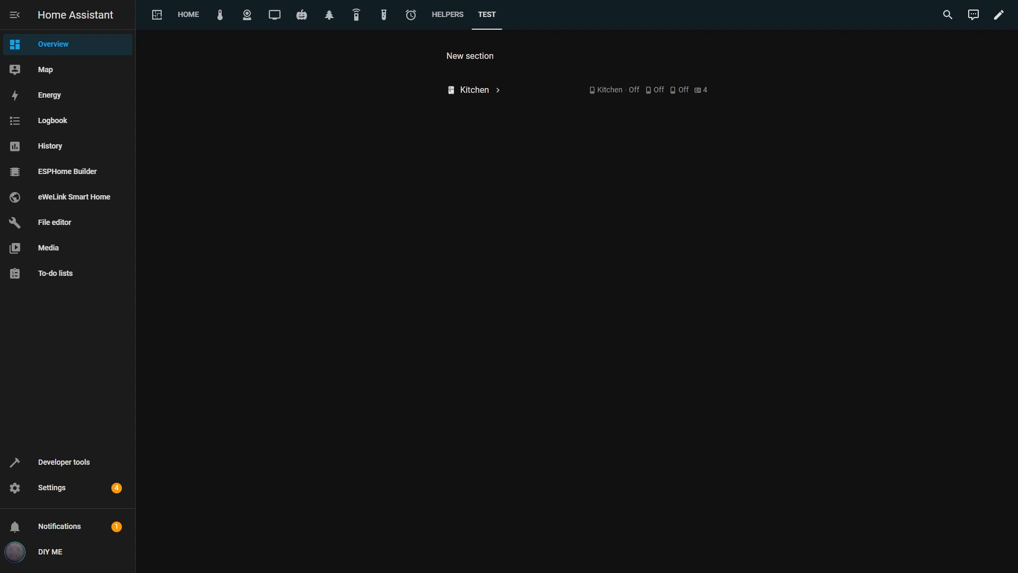
- Set the Kitchen heading card to one row tall in Layout and save it
left_click(999, 16)
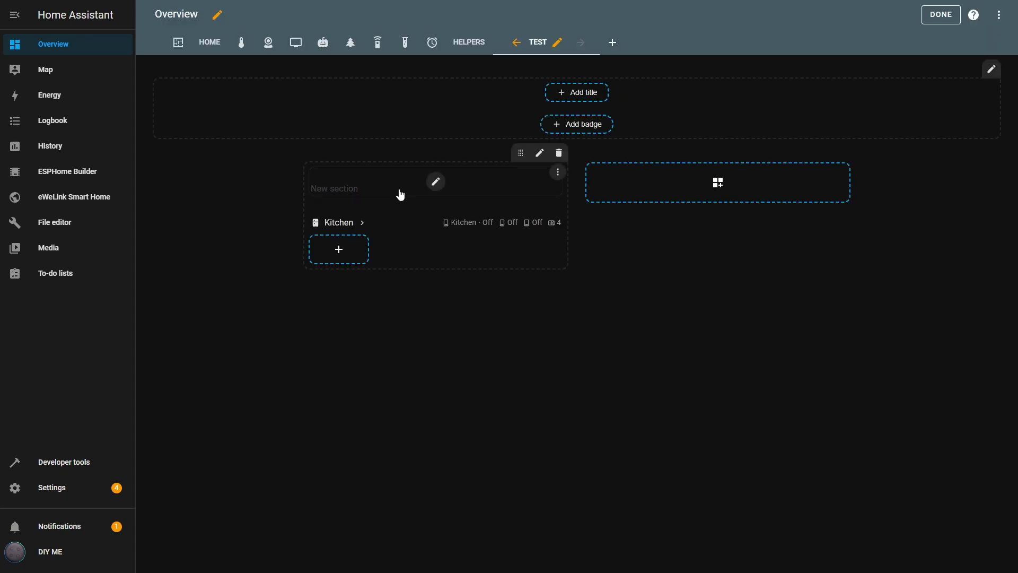
left_click(355, 226)
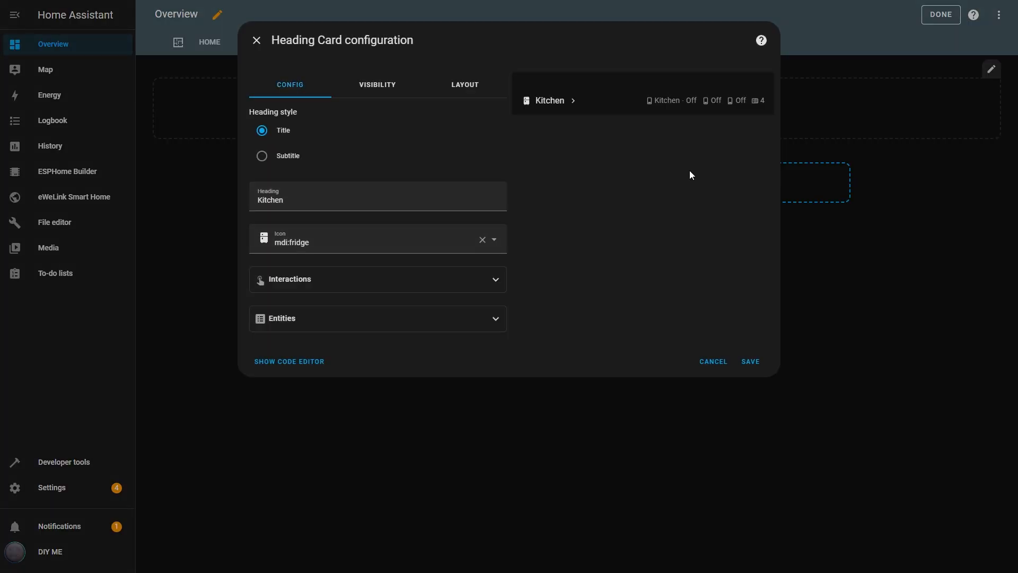
left_click(374, 87)
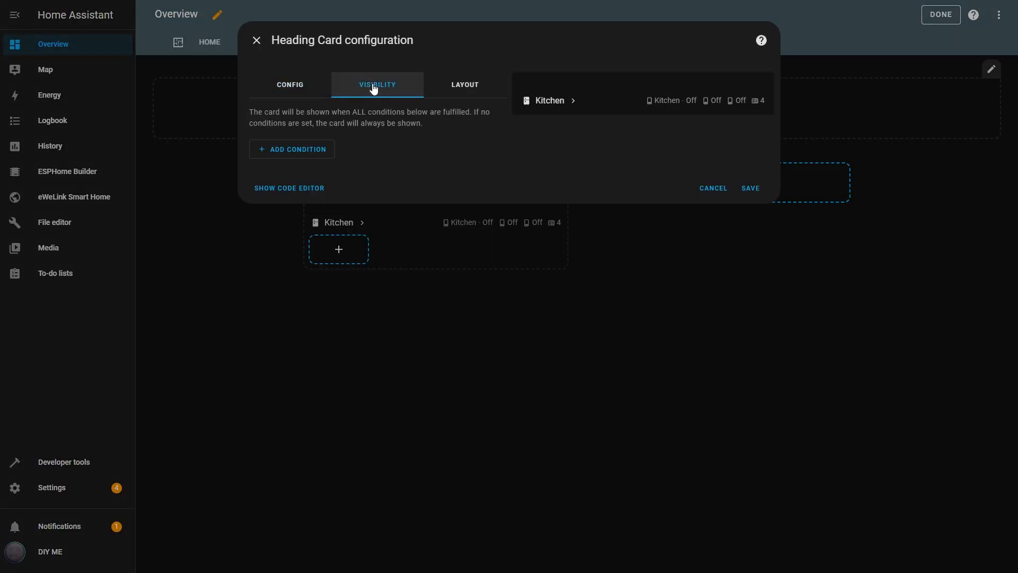
left_click(467, 88)
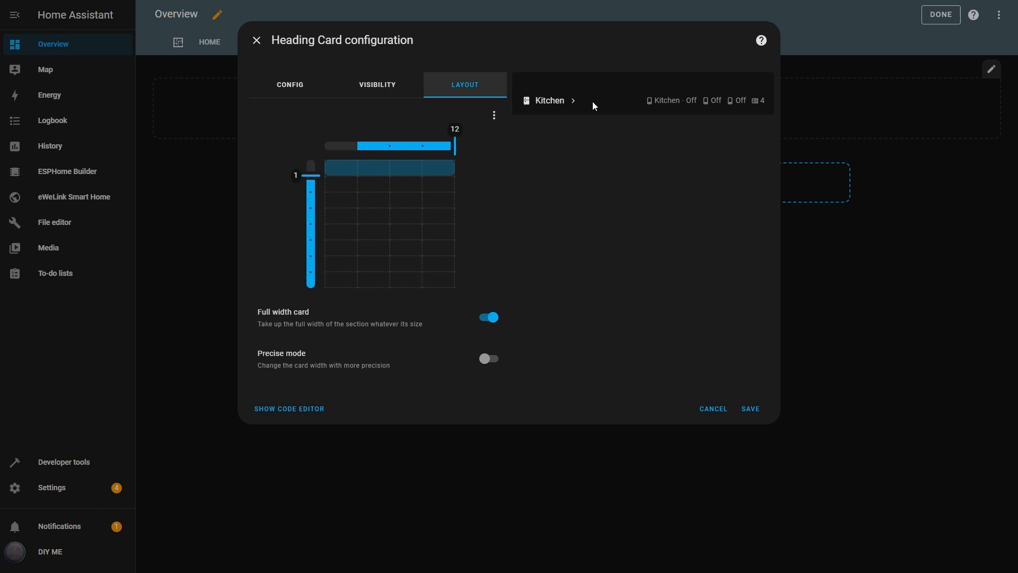
mouse_move(310, 175)
left_mouse_down()
mouse_move(318, 212)
mouse_move(317, 174)
left_mouse_up()
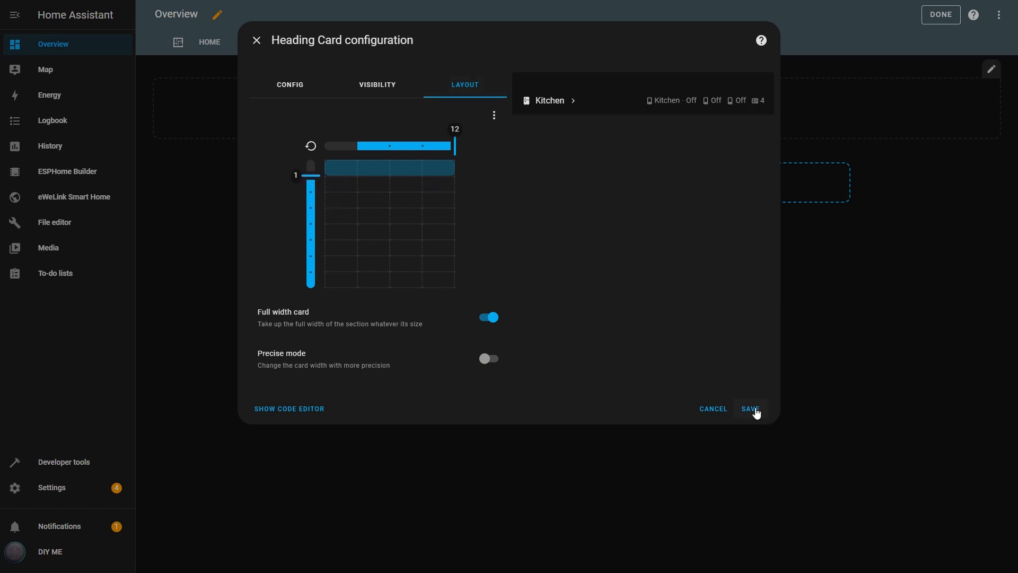
left_click(751, 408)
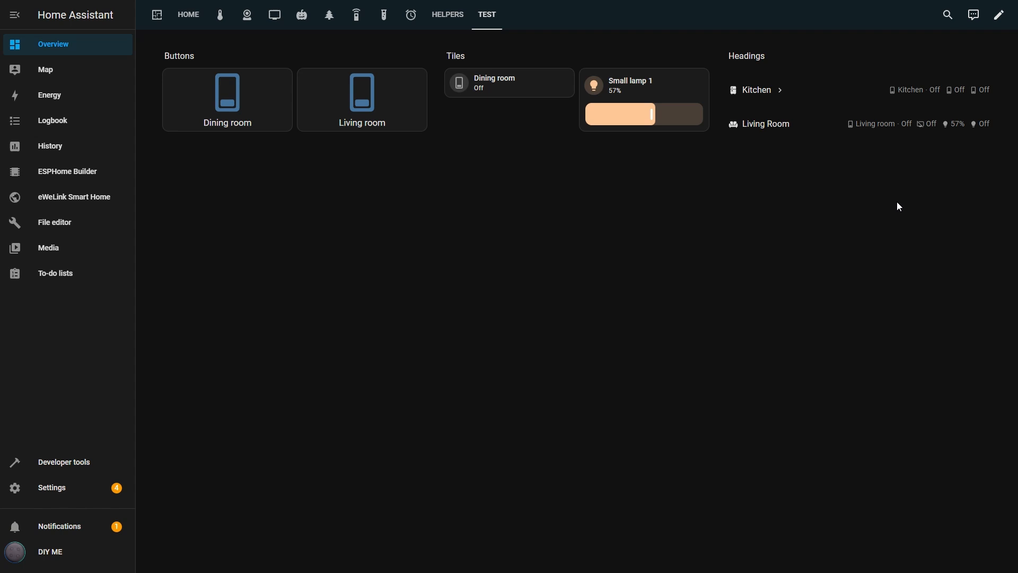
- Toggle Dining room on and off, raise Small lamp 1 to 63%, and toggle Kitchen via its badge
left_click(252, 106)
left_click(234, 106)
left_click_drag(654, 116, 660, 117)
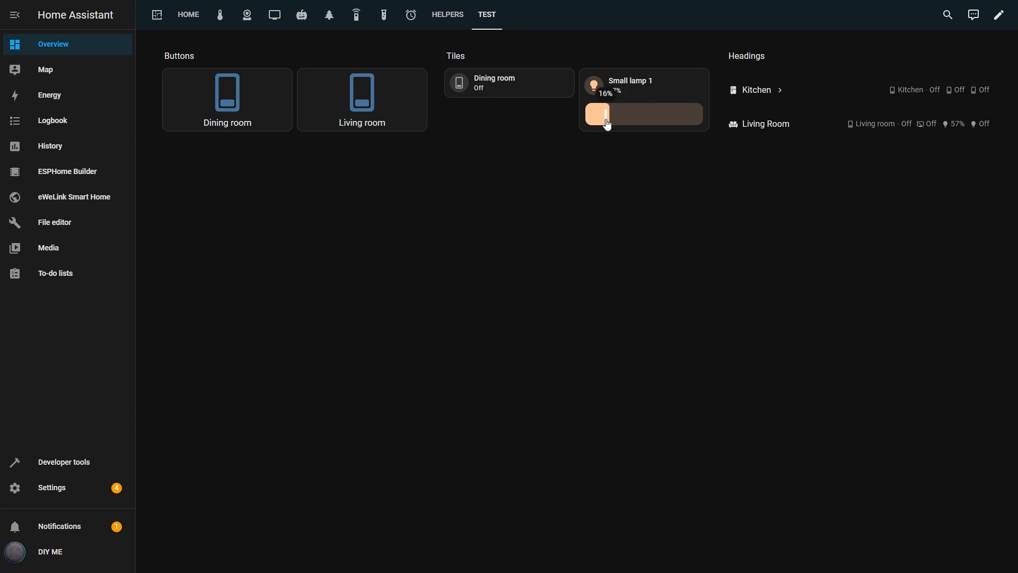
left_click(895, 91)
left_click(909, 94)
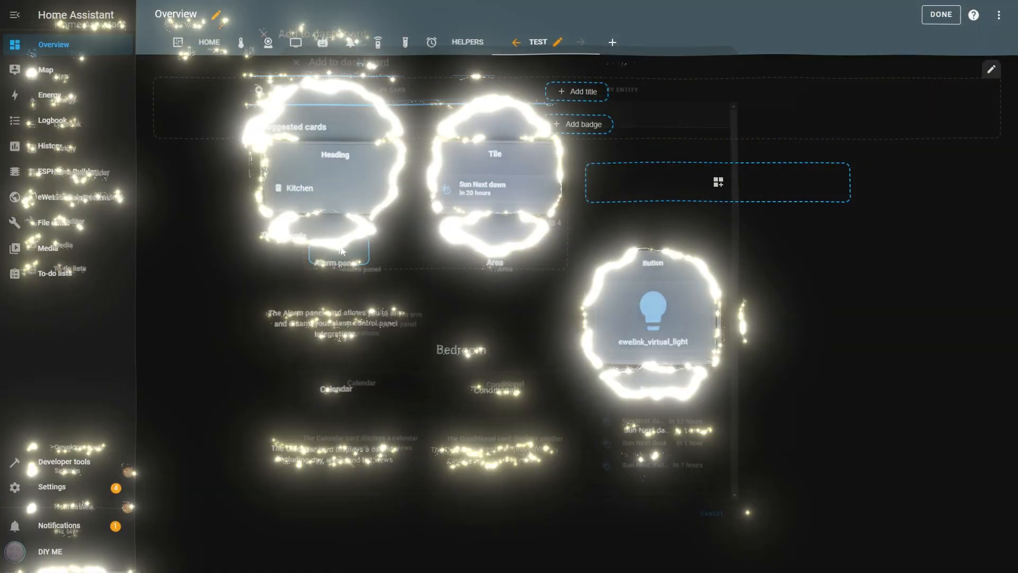
scroll(538, 375, "down", 5)
scroll(538, 376, "down", 3)
scroll(537, 376, "down", 5)
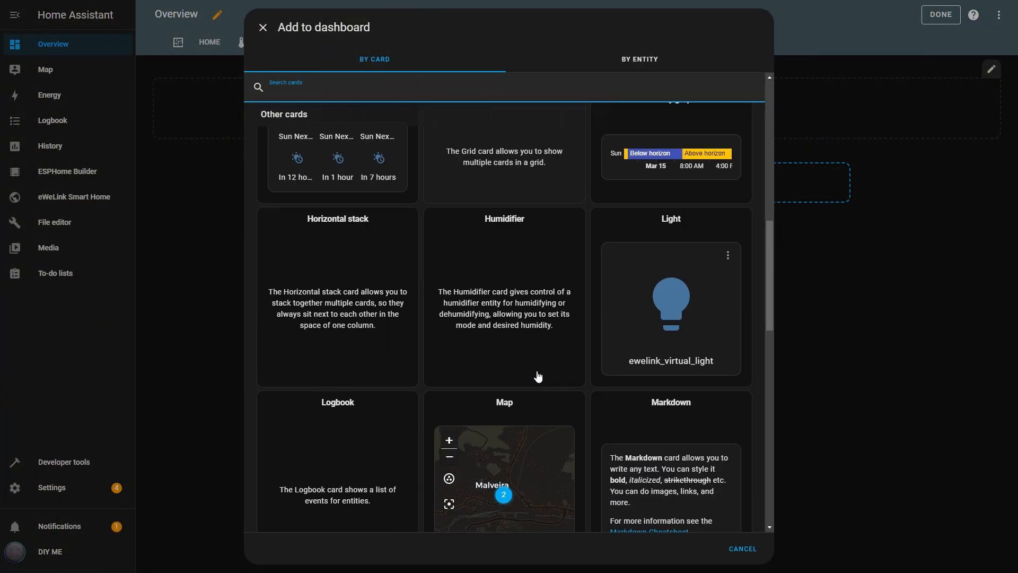
scroll(537, 376, "down", 4)
scroll(538, 376, "down", 4)
scroll(538, 376, "down", 4)
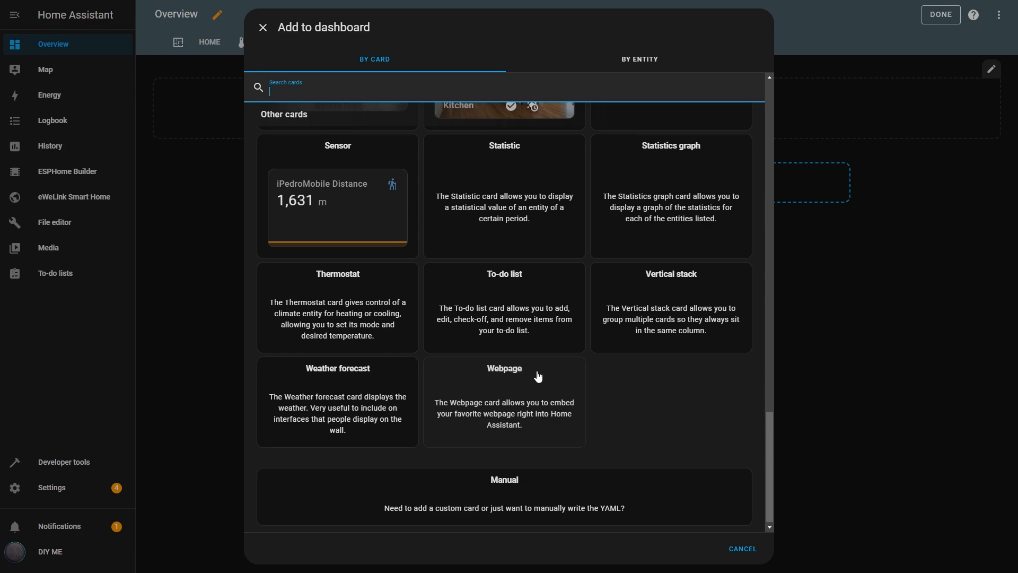
scroll(538, 376, "up", 5)
scroll(538, 375, "up", 5)
scroll(537, 376, "up", 4)
scroll(538, 375, "up", 3)
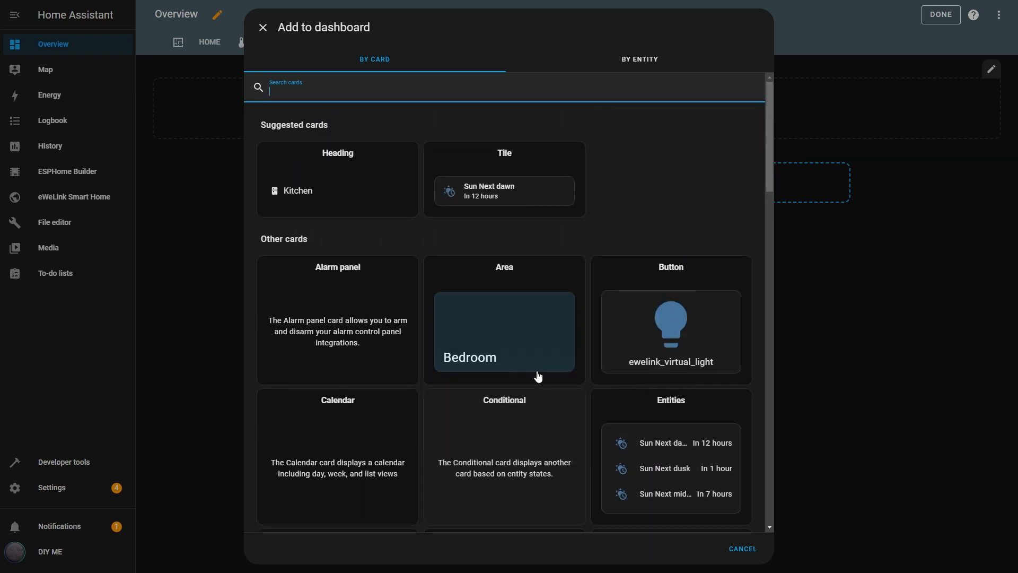